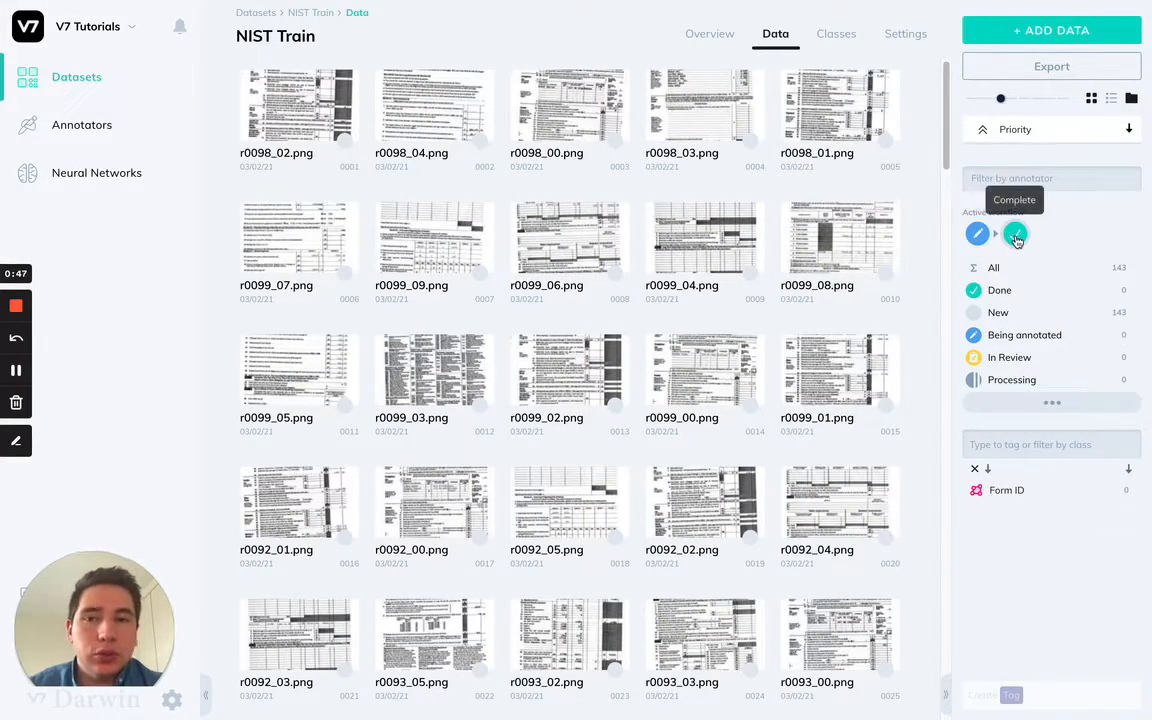
Open the NIST Train dataset's Form ID class for editing and choose the first dataset image as its thumbnail
click(842, 36)
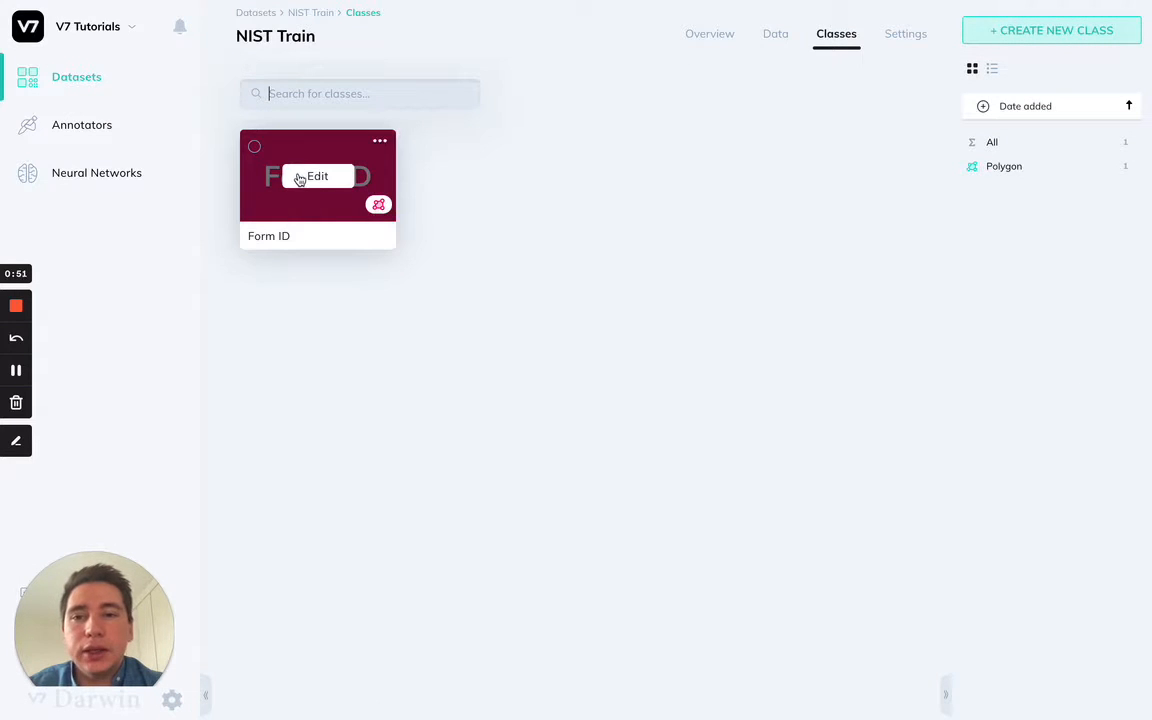
click(299, 178)
scroll(670, 337, down, 5)
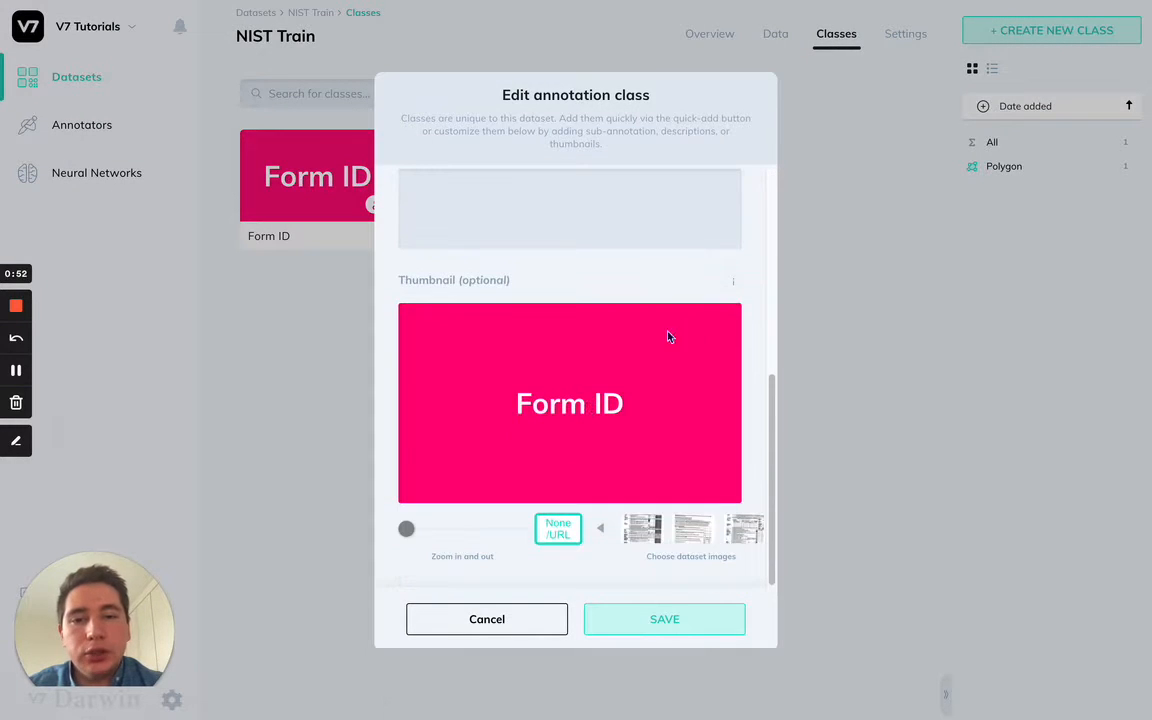
click(641, 530)
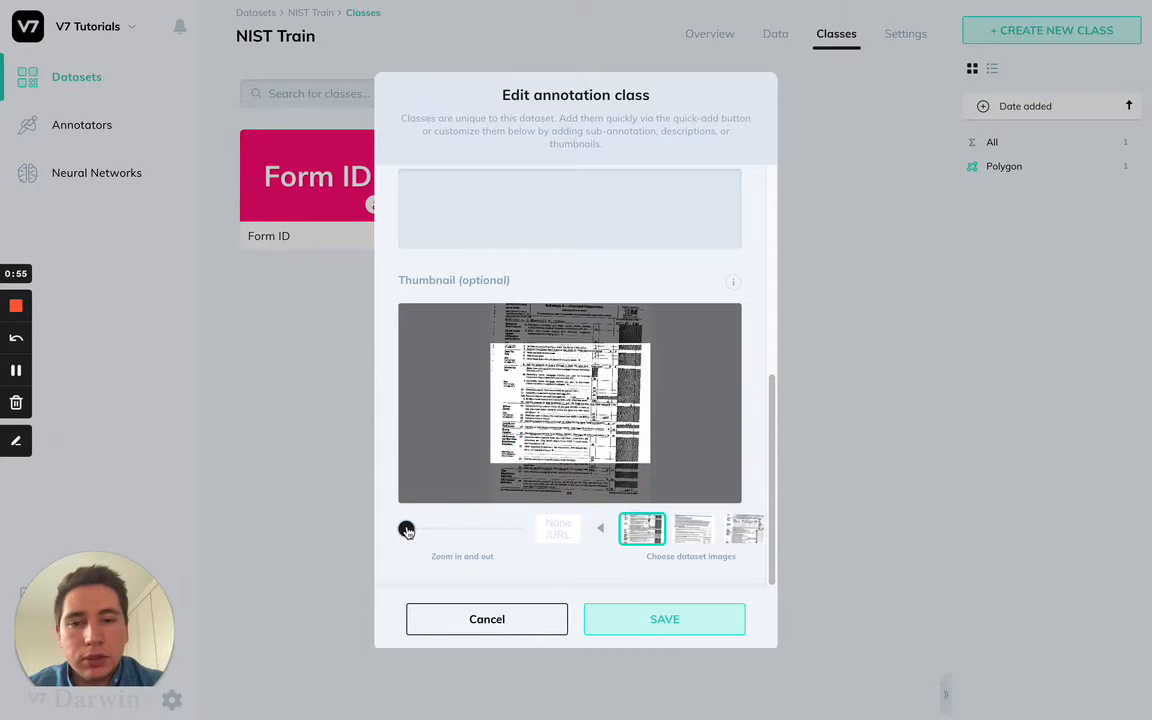
Zoom and reposition the class thumbnail onto the "SCHEDULES A&B (Form 1040)" heading and save the class
drag(418, 525, 433, 531)
drag(527, 399, 735, 472)
drag(584, 374, 625, 620)
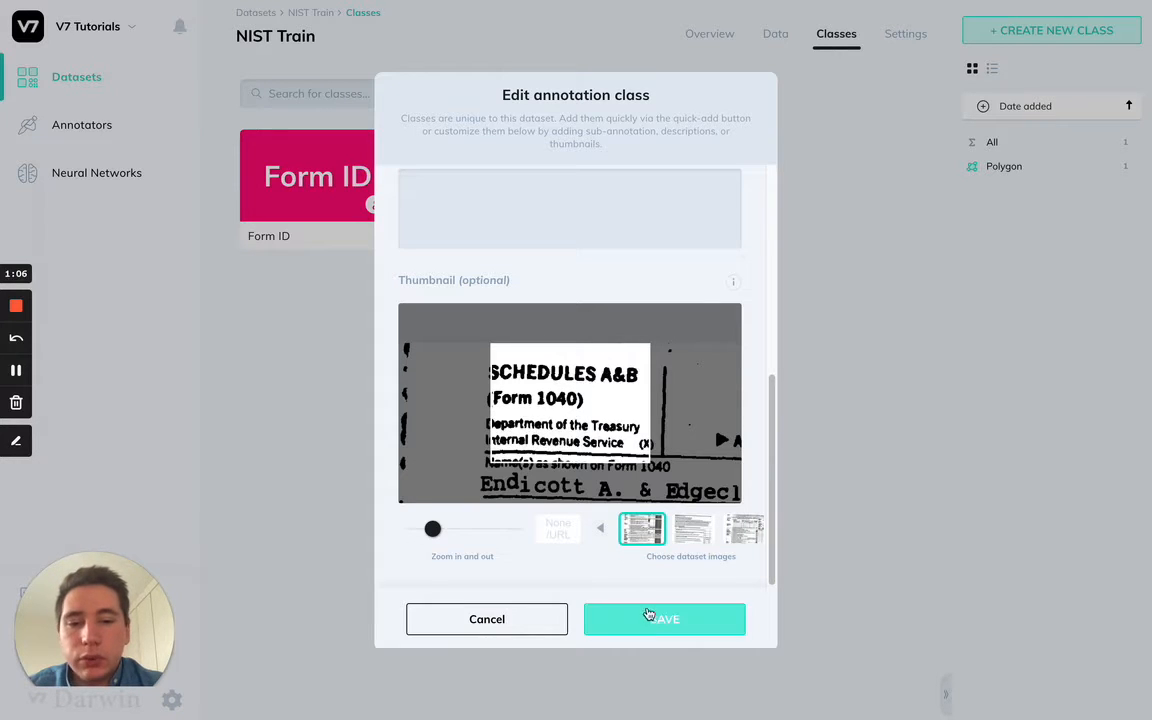
click(652, 621)
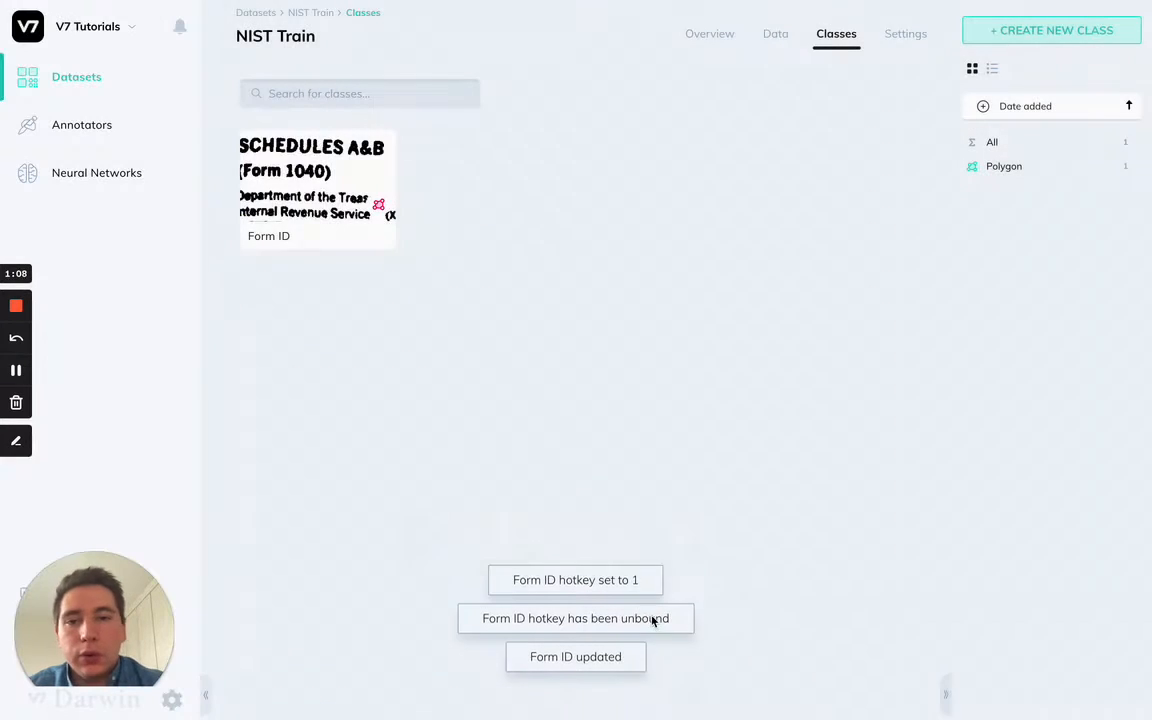
Open r0098_02.png from the dataset for annotation and dismiss the task instructions
click(778, 36)
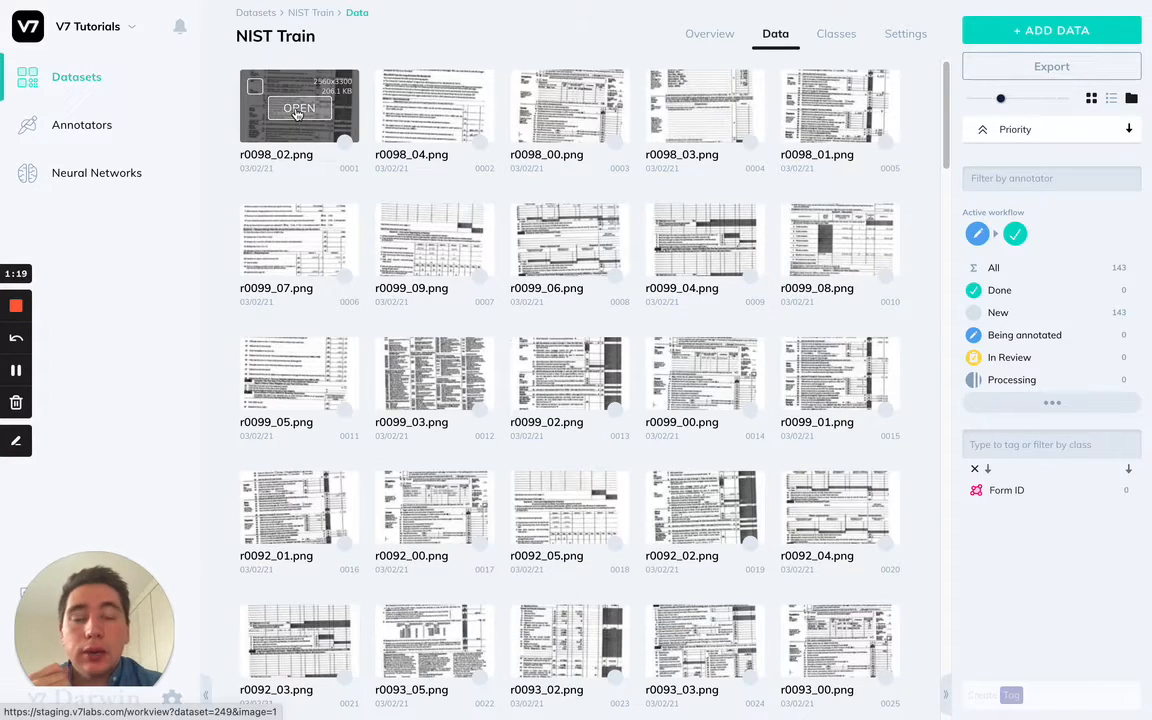
click(297, 110)
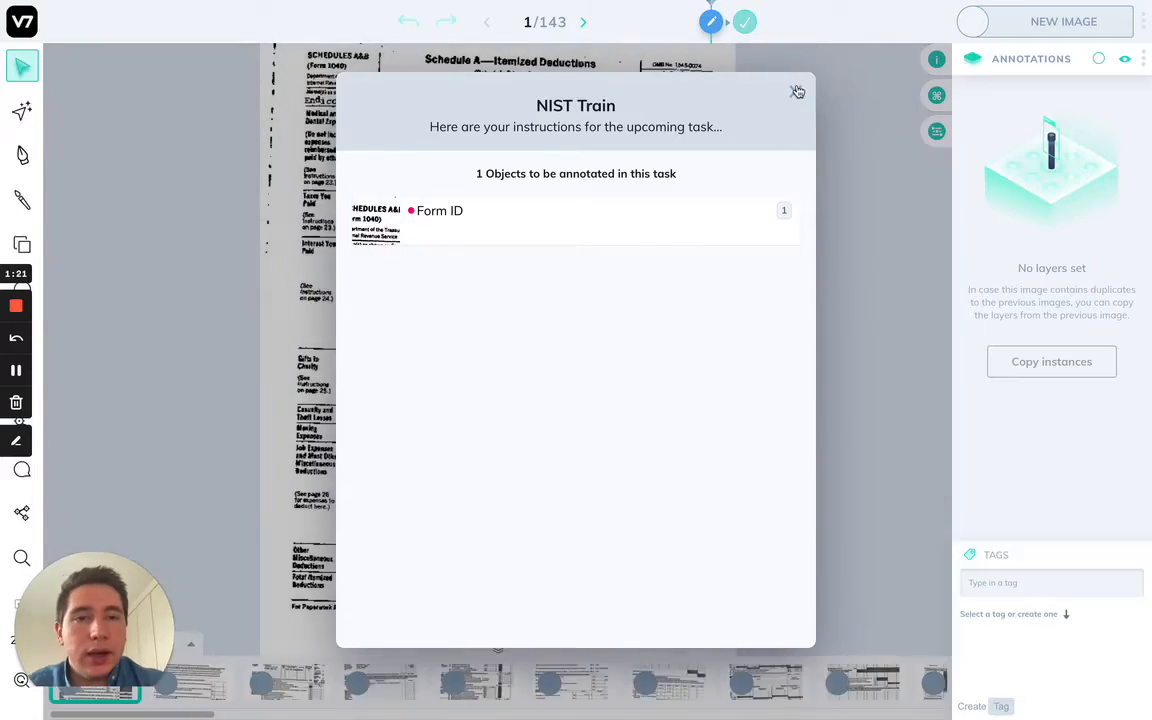
click(797, 92)
scroll(424, 125, up, 6)
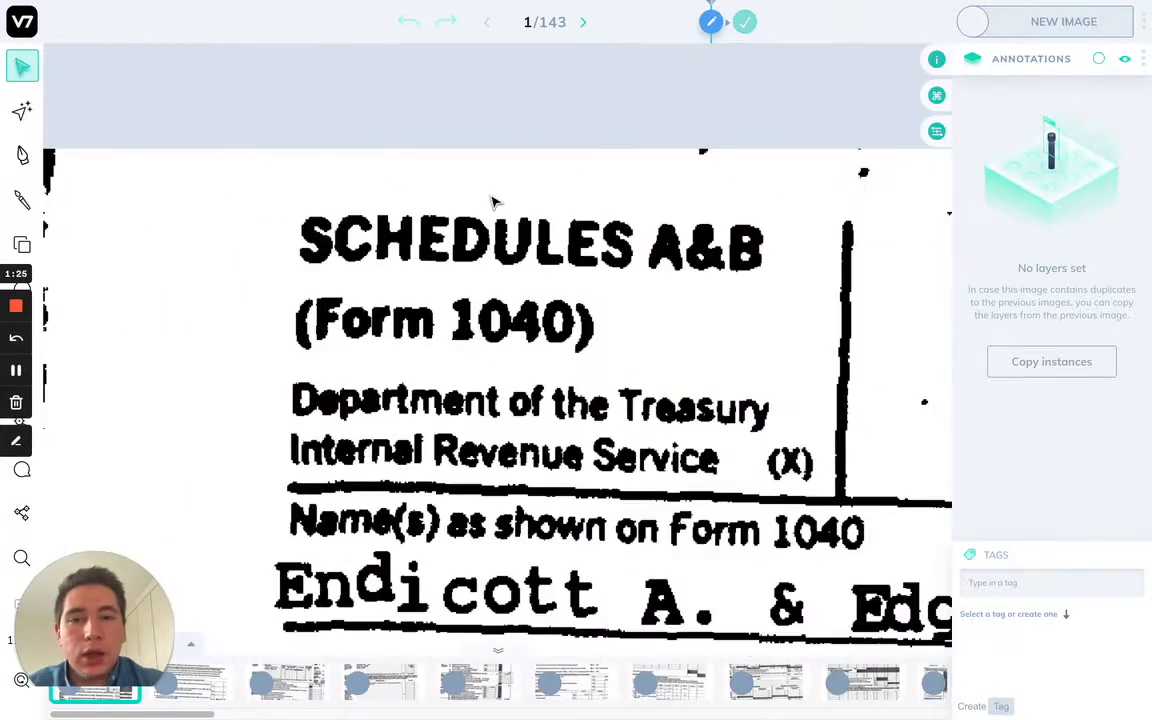
Paint a Form ID mask over "SCHEDULES A&B (Form 1040)" with a square brush of size 69 and complete the image
key(b)
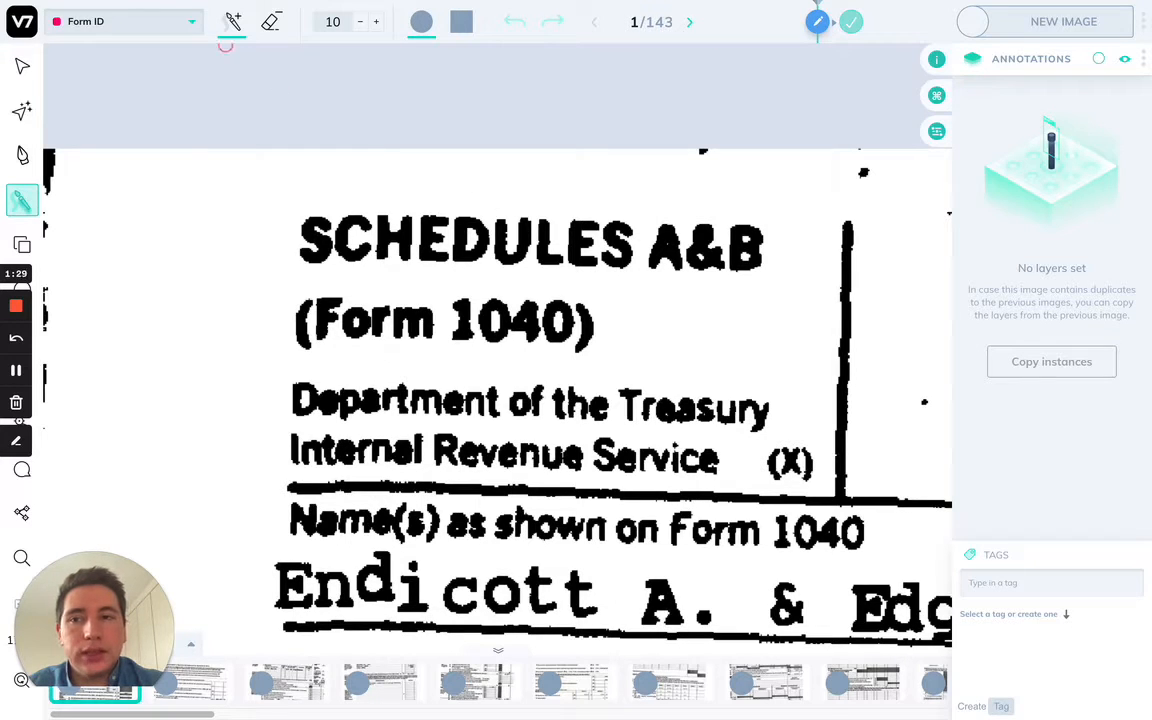
click(86, 21)
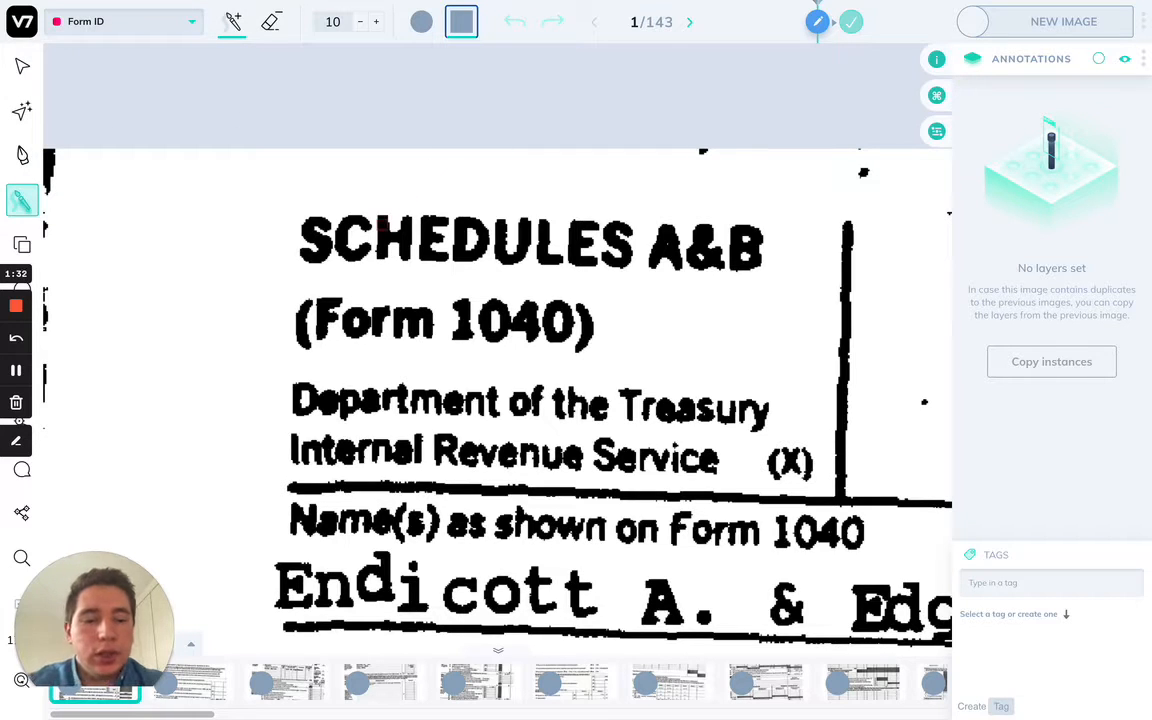
key(])
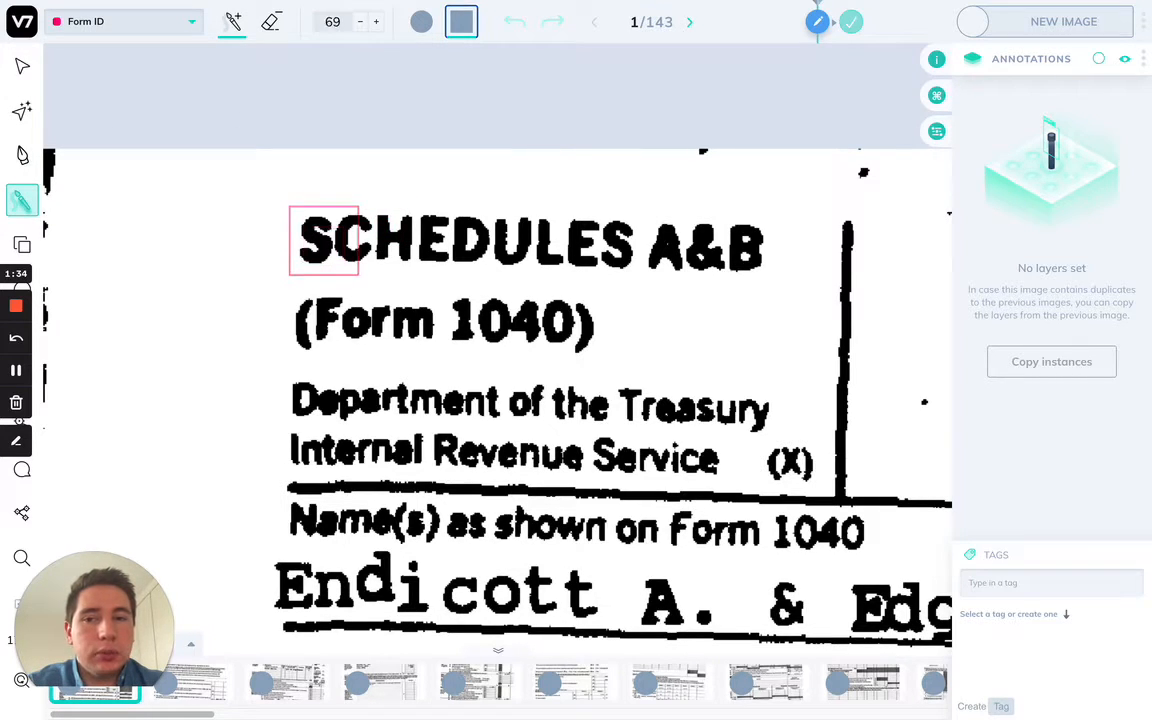
drag(324, 240, 730, 242)
mouse_move(389, 291)
mouse_down()
mouse_move(295, 295)
mouse_move(592, 305)
mouse_move(353, 281)
mouse_up()
key(Return)
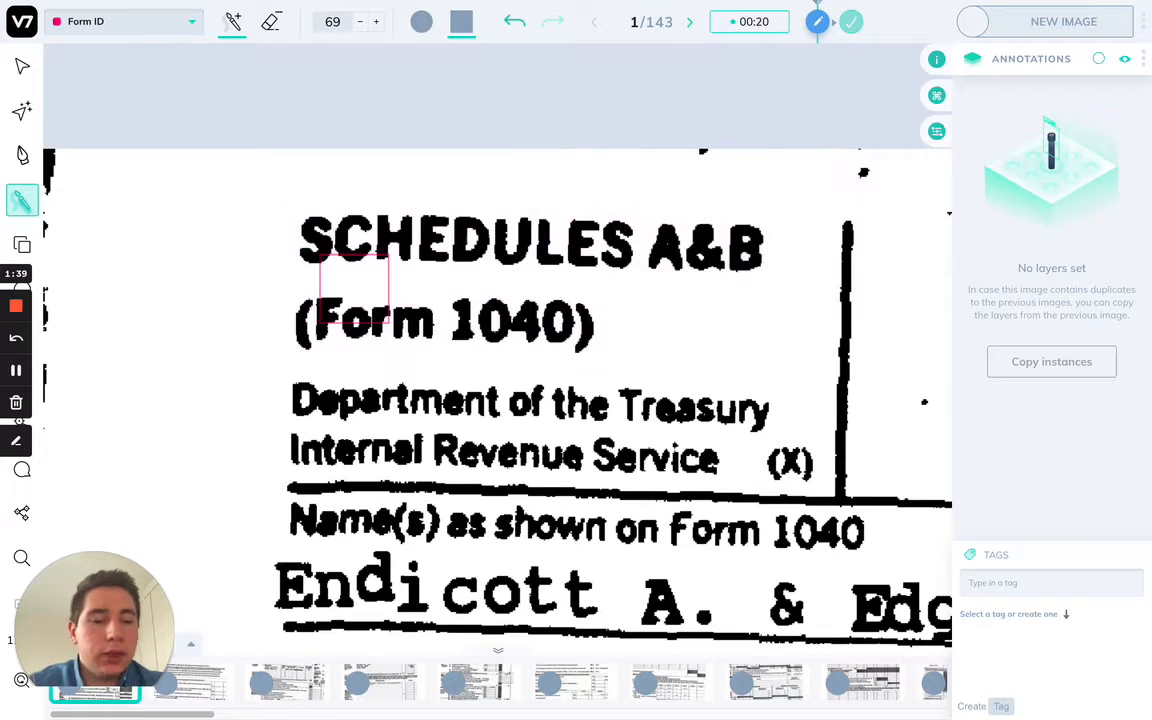
scroll(570, 285, down, 3)
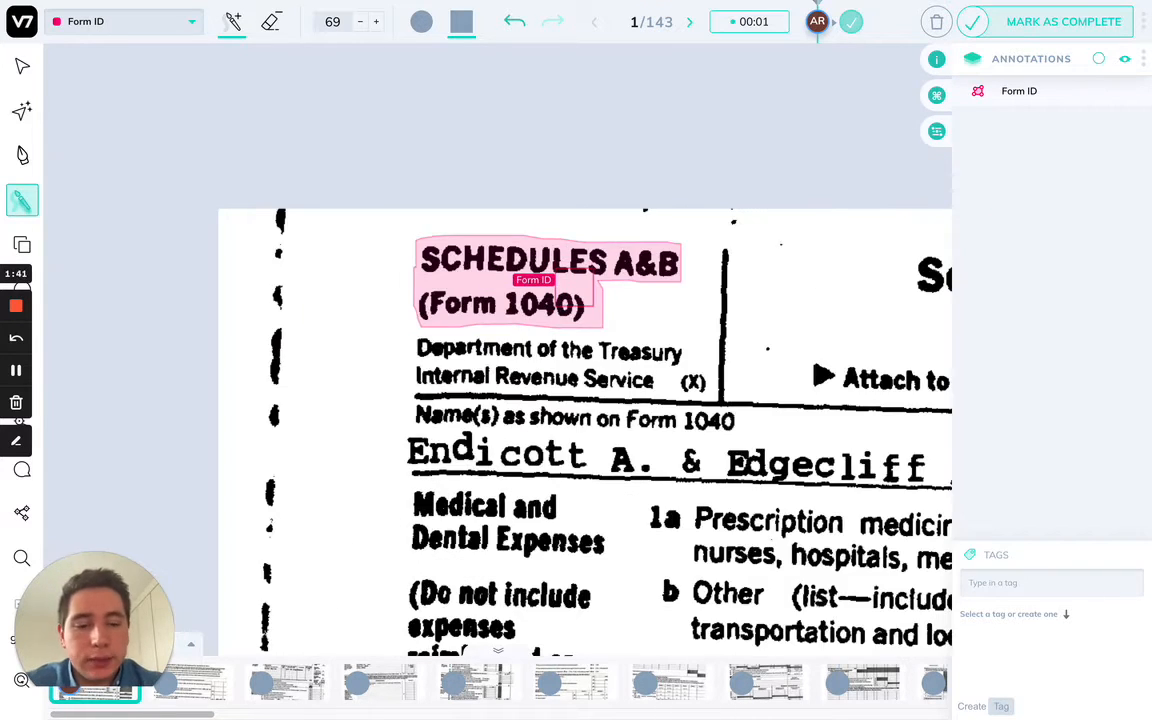
key(shift+Right)
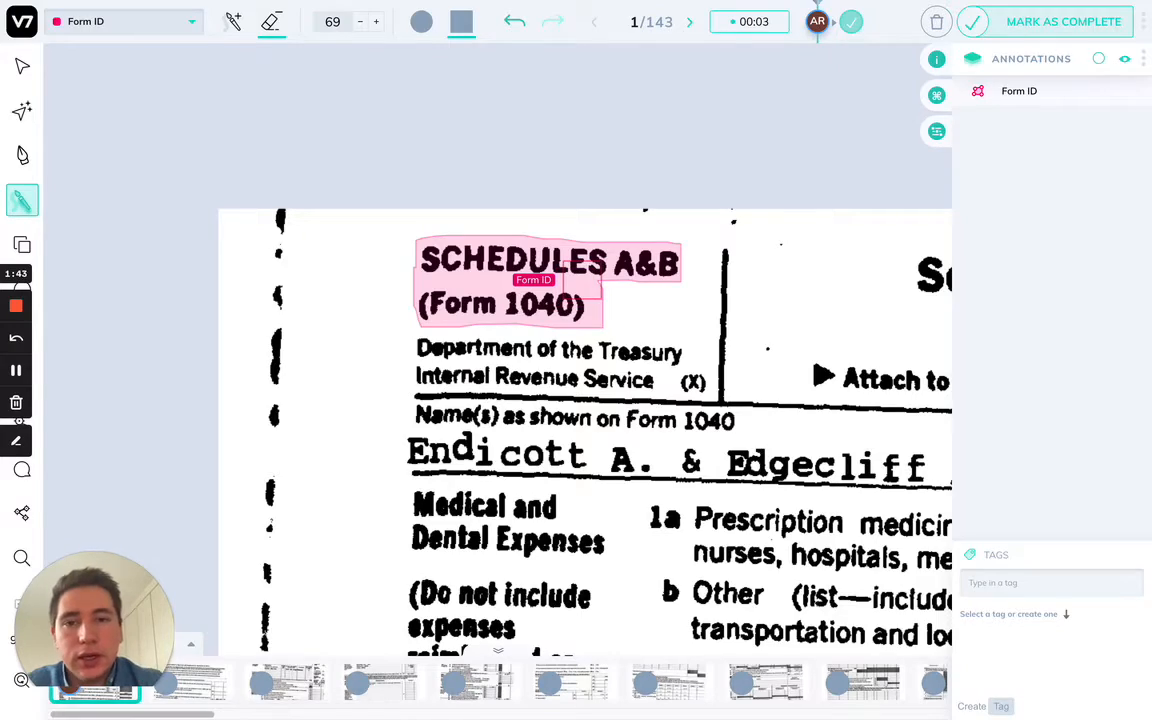
Paint a Form ID mask over "SCHEDULE SE (Form 1040)" on image 2 and mark the image as complete
scroll(287, 62, up, 5)
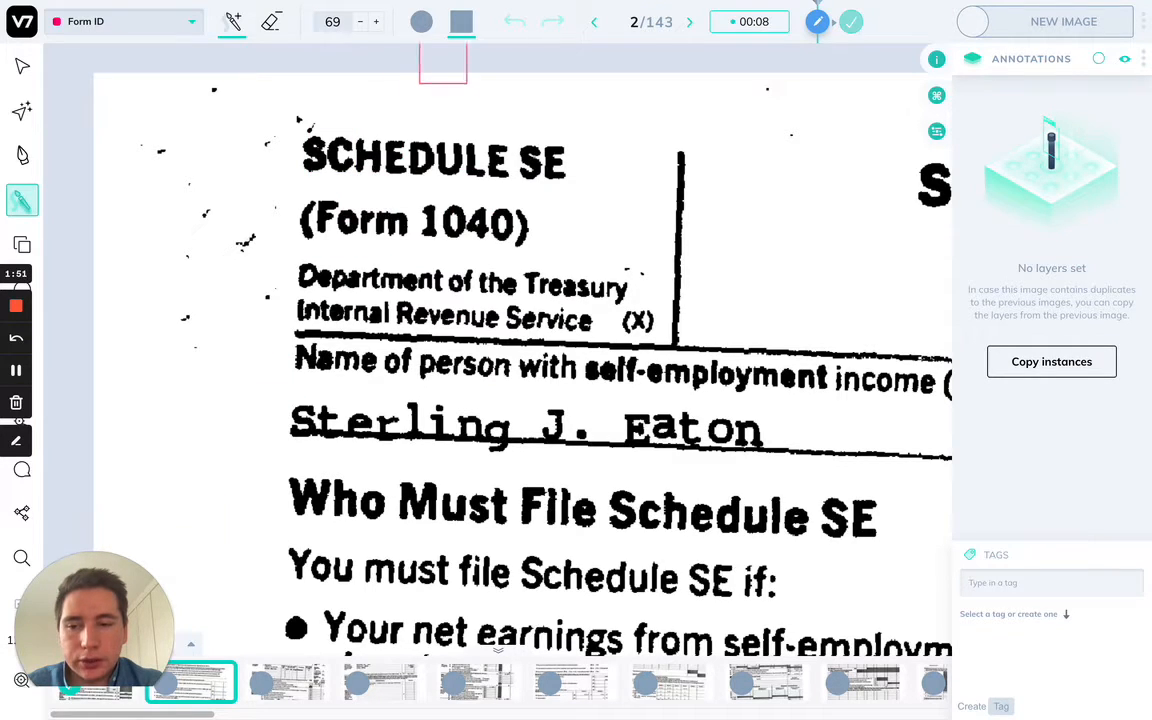
drag(288, 145, 545, 158)
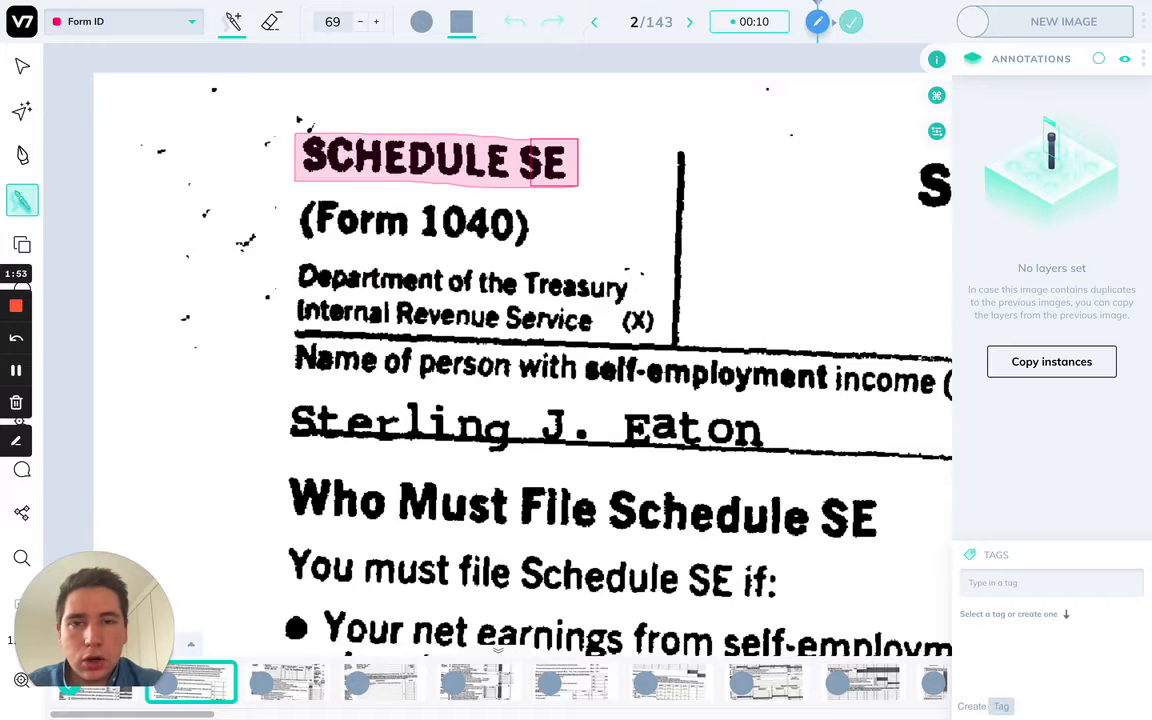
mouse_move(322, 185)
mouse_down()
mouse_move(300, 205)
mouse_move(480, 208)
mouse_move(385, 190)
mouse_up()
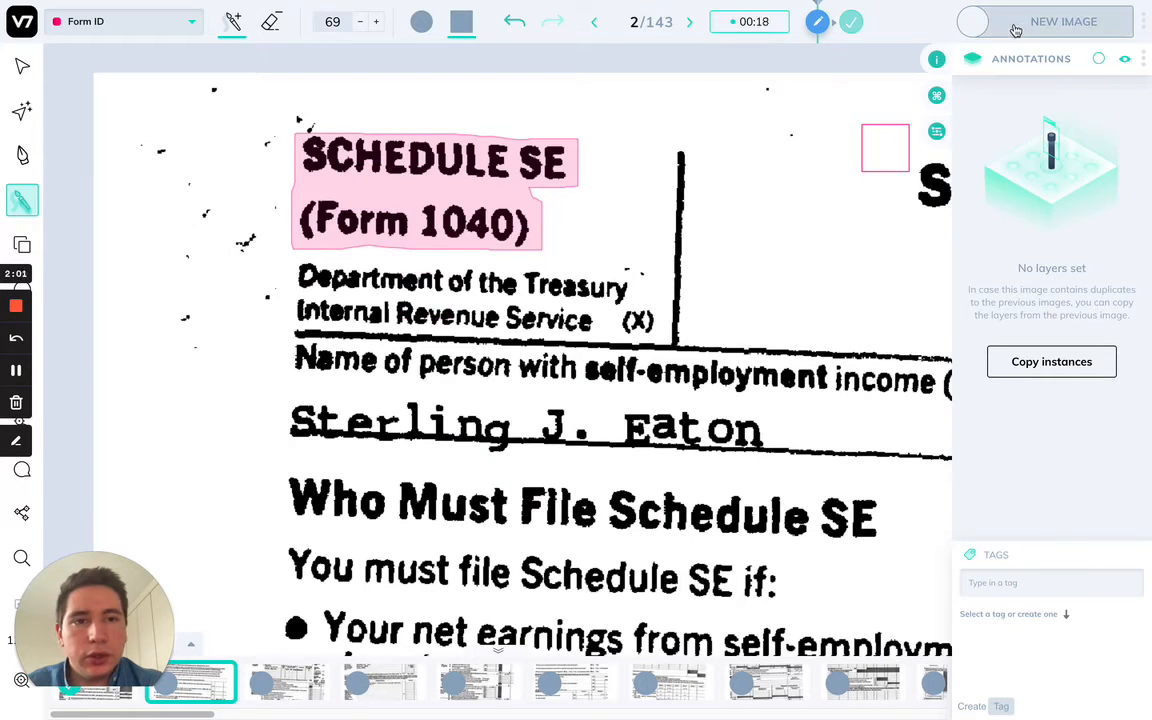
click(819, 32)
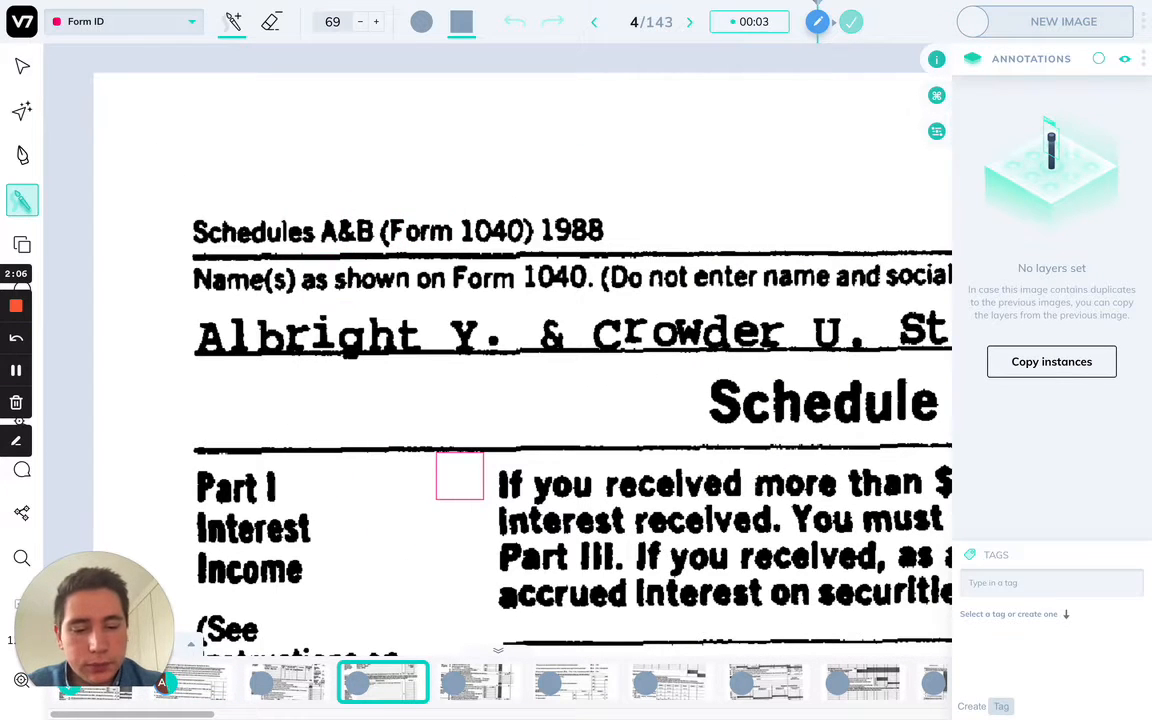
Return to image 3, paint a Form ID mask over its "Form 1040" heading and complete the image
key(Left)
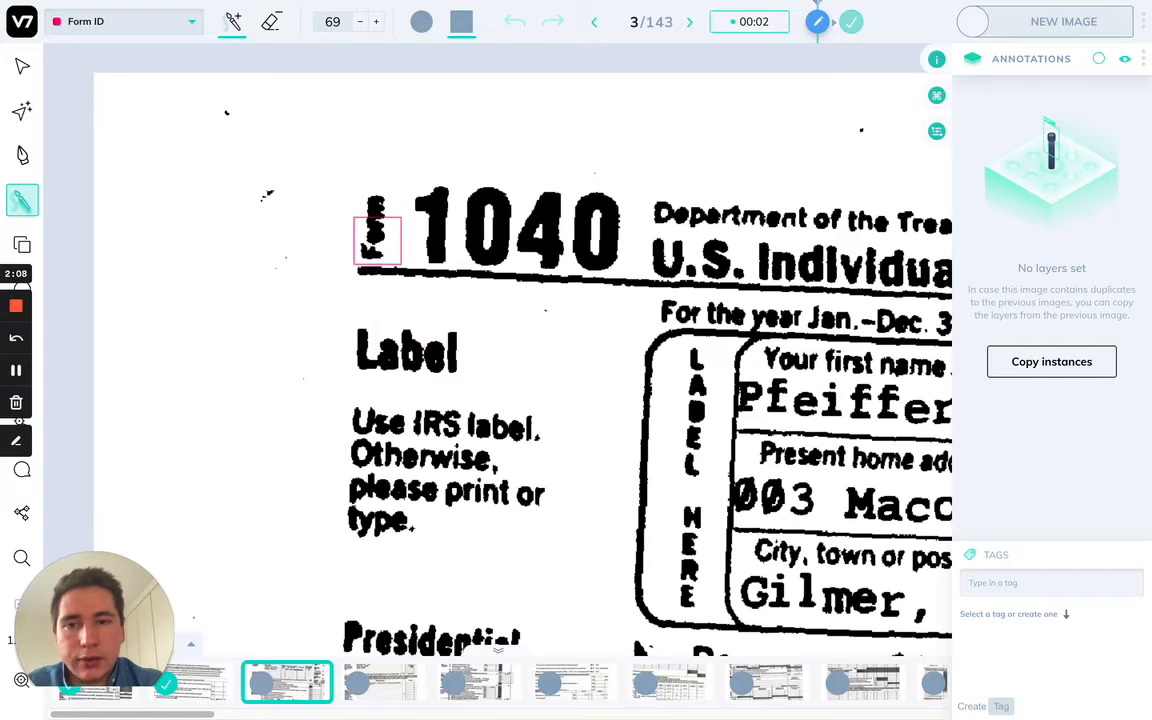
mouse_move(377, 240)
mouse_down()
mouse_move(545, 220)
mouse_move(545, 198)
mouse_move(362, 204)
mouse_move(380, 208)
mouse_up()
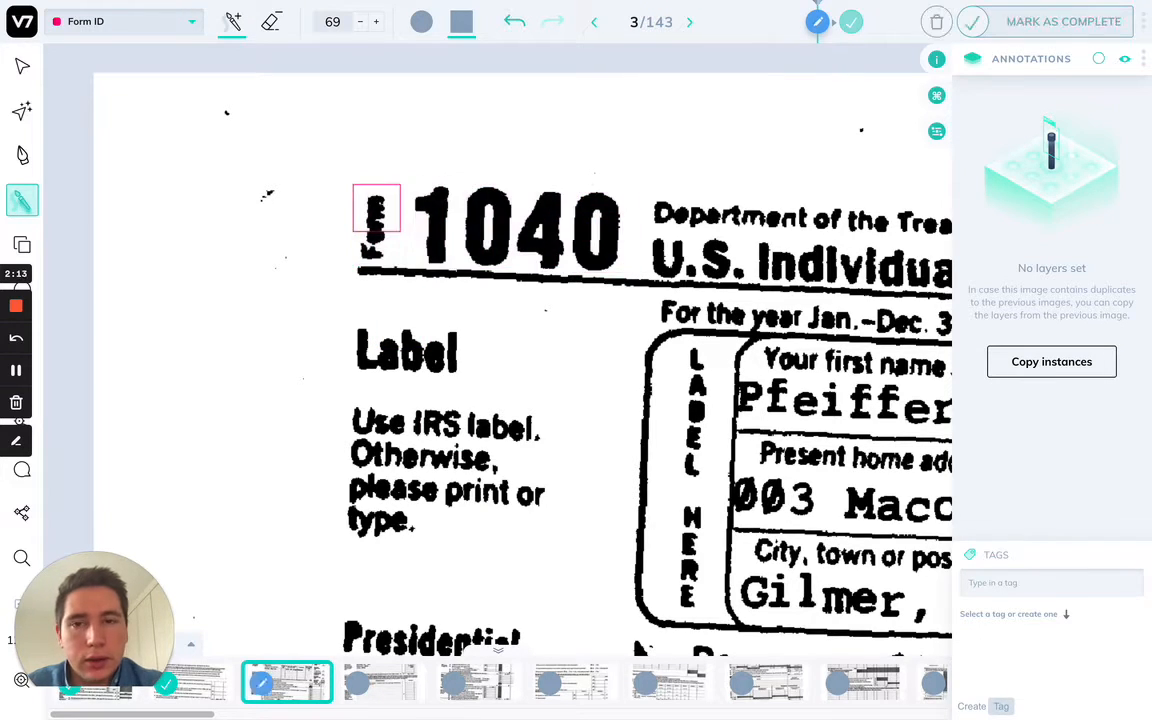
key(Right)
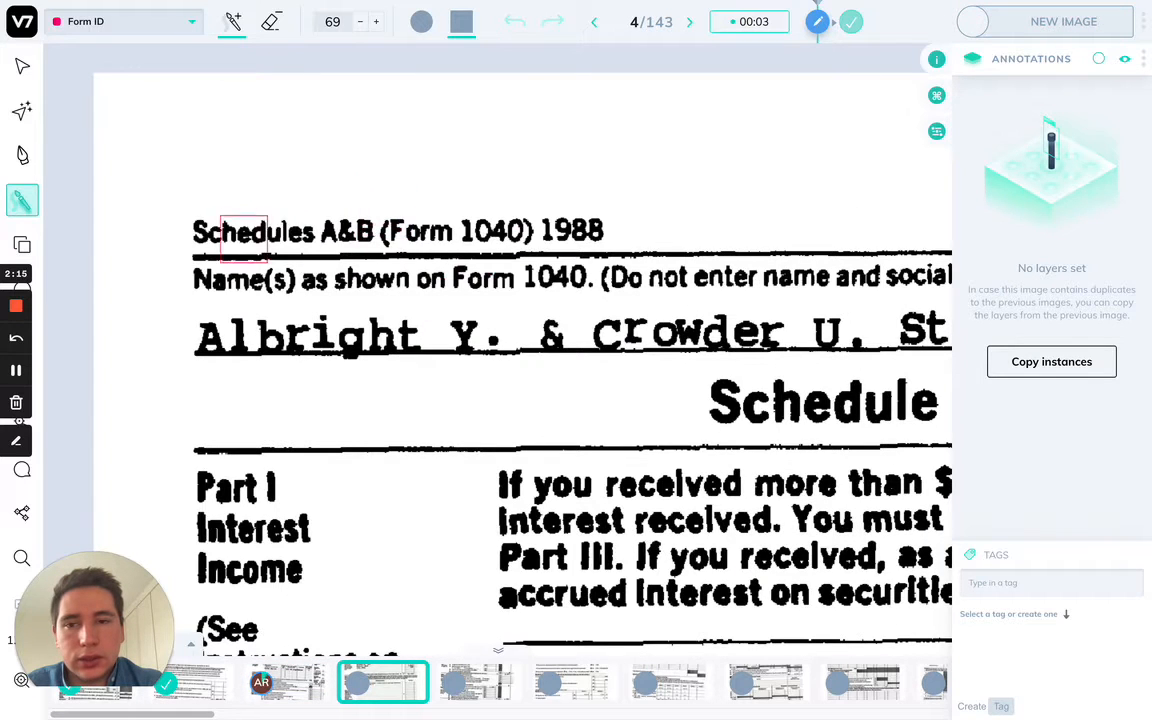
Paint Form ID masks over the one-line form identifiers on images 4 to 6, completing each image
mouse_move(243, 238)
mouse_down()
mouse_move(206, 229)
mouse_move(586, 224)
mouse_up()
key(Right)
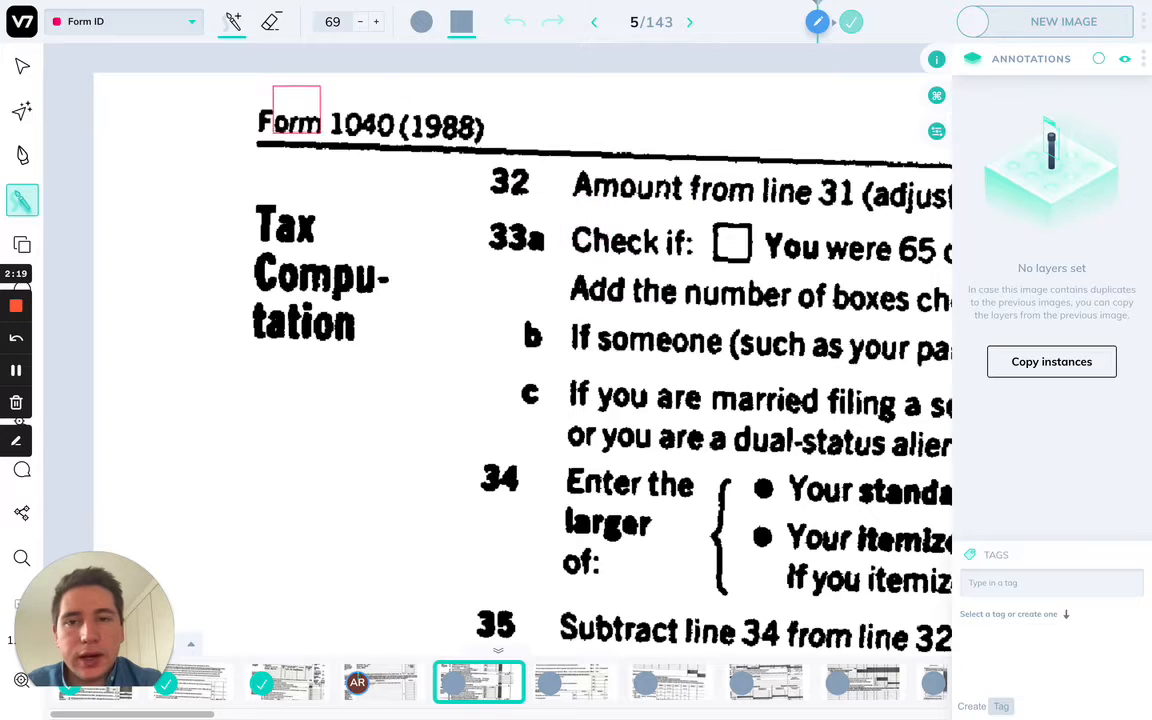
drag(253, 108, 468, 107)
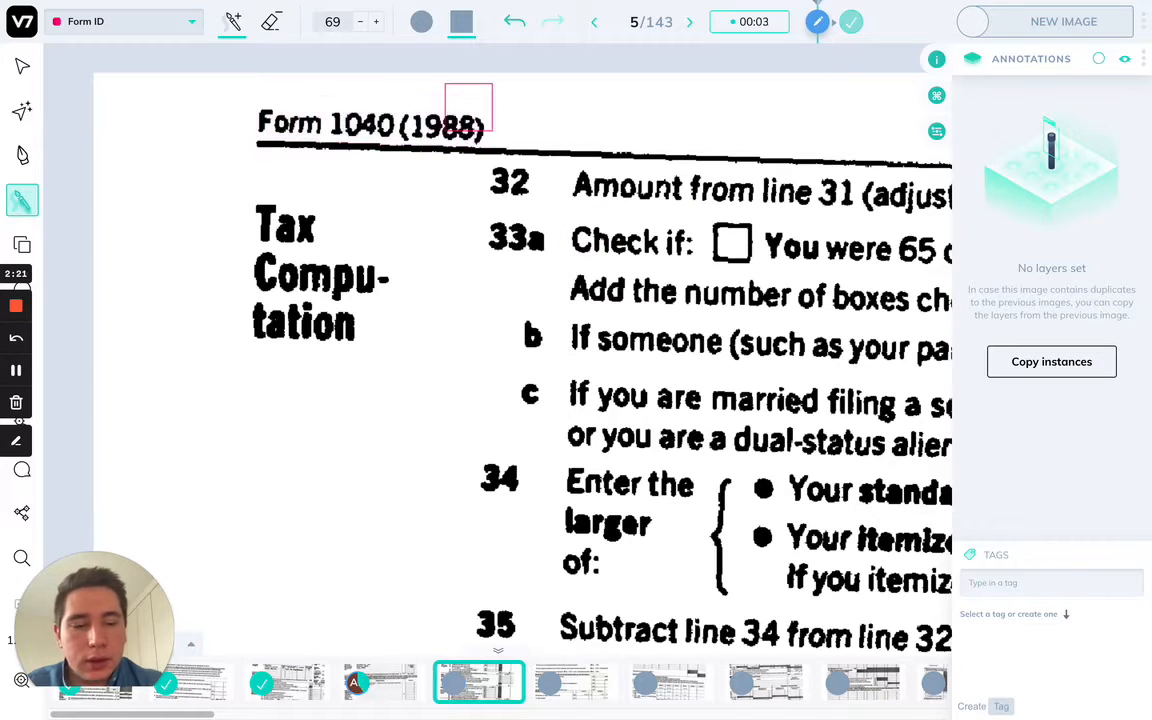
key(Right)
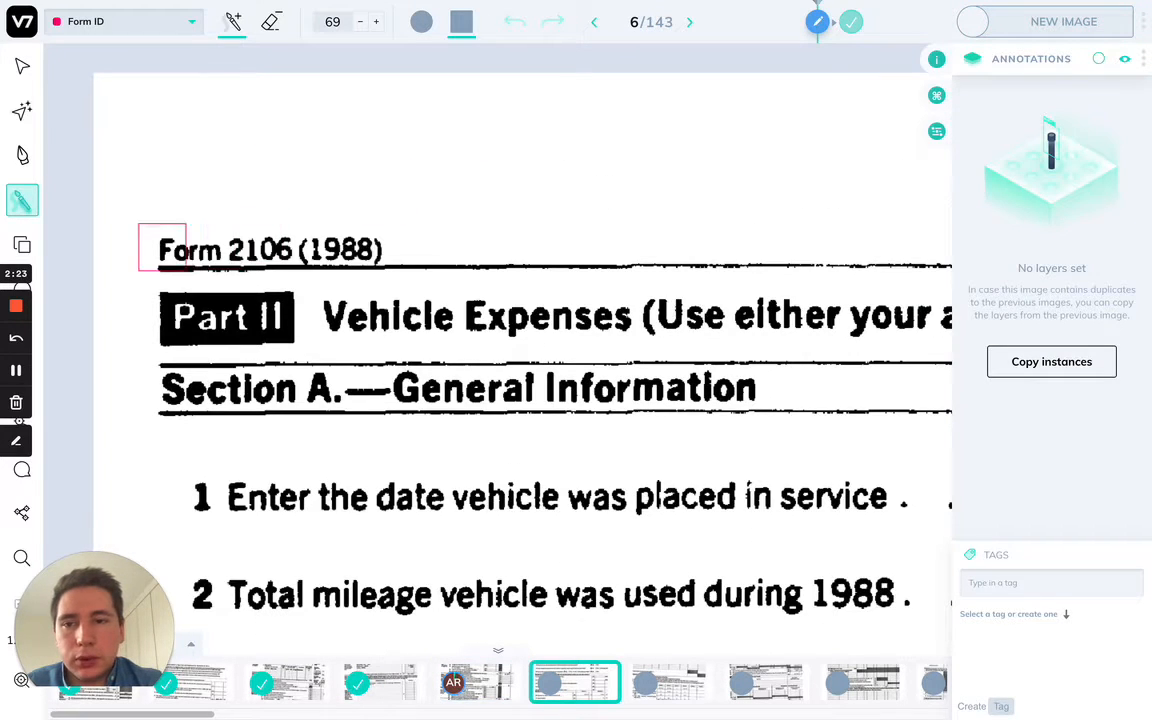
drag(180, 240, 358, 238)
key(Right)
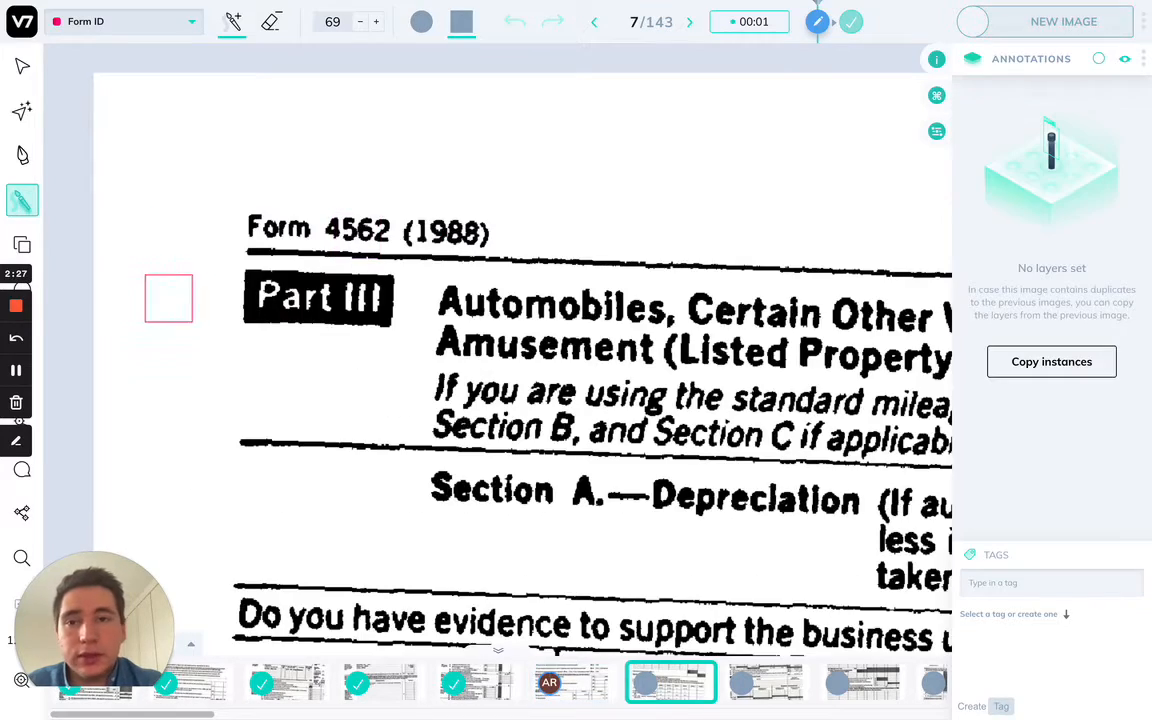
Paint Form ID masks over the form identifiers on images 7 to 17, completing each image
key(Right)
key(Right)
key(Right)
key(Right)
key(Right)
key(Right)
drag(302, 115, 489, 147)
key(Right)
key(Right)
key(Right)
key(Right)
drag(315, 275, 478, 304)
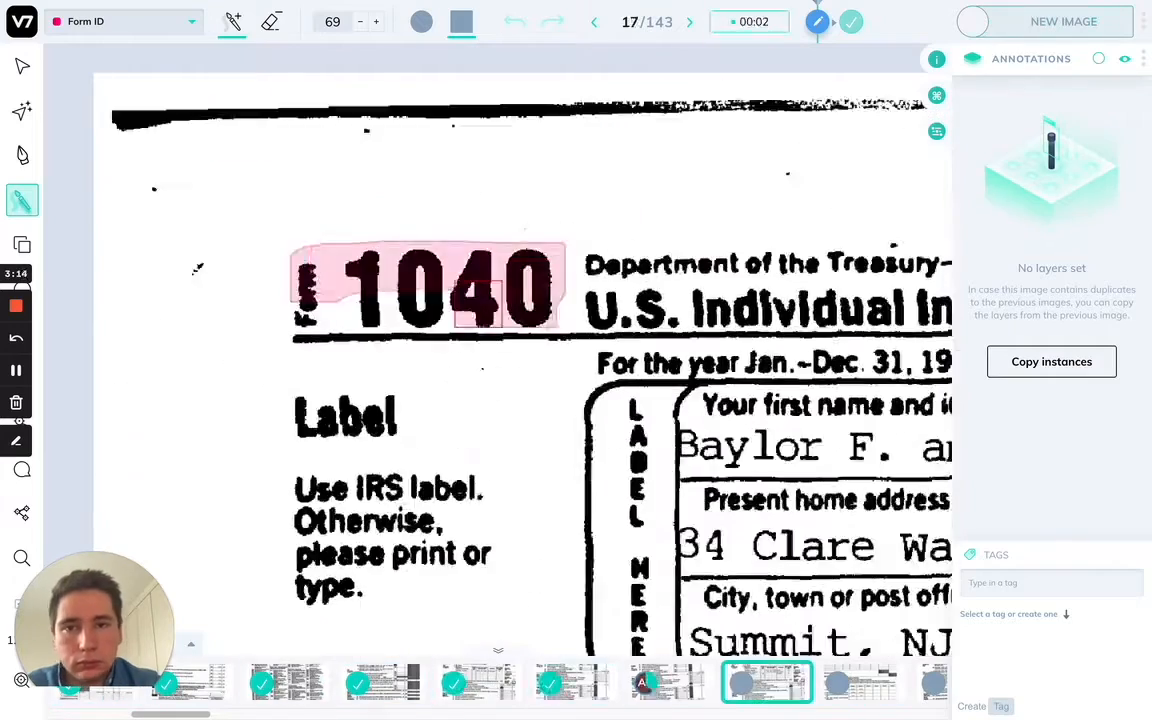
key(Right)
Paint Form ID masks over the form identifiers on images 18 to 32, completing each image
key(Right)
key(Right)
key(Right)
drag(496, 192, 260, 237)
key(Right)
key(Right)
key(Right)
drag(464, 240, 445, 301)
key(Right)
key(Right)
key(Right)
key(Right)
key(Right)
drag(155, 238, 530, 224)
key(Right)
key(Right)
key(Right)
drag(216, 356, 484, 342)
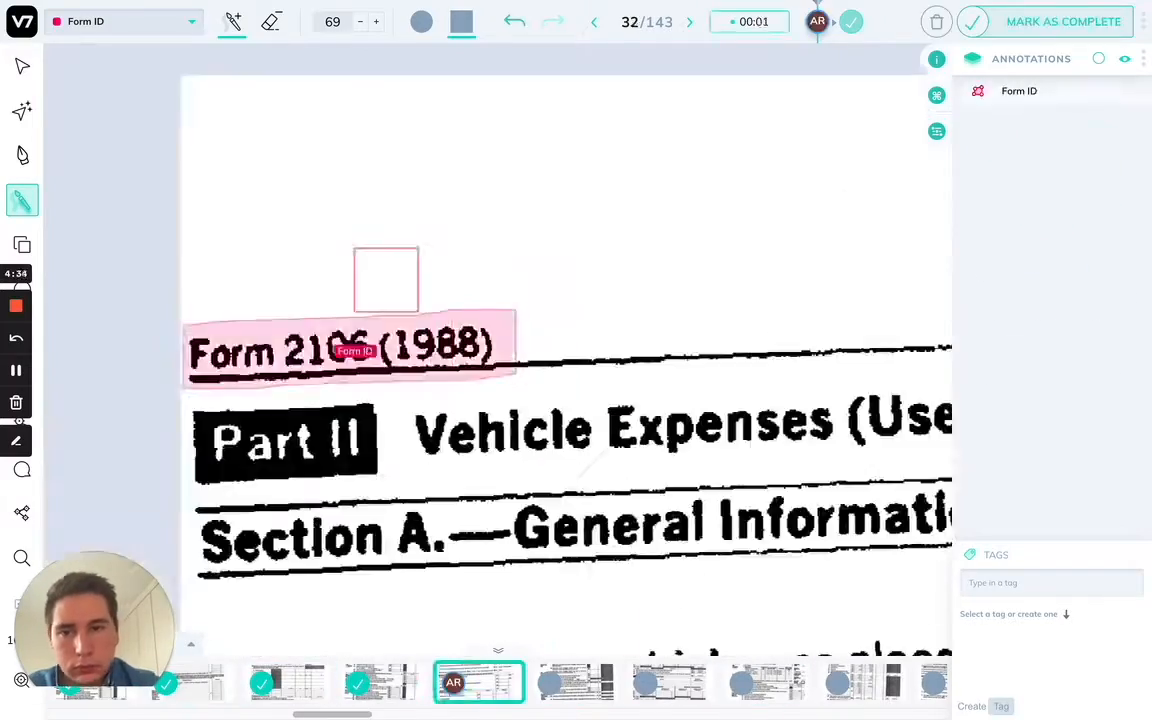
key(Right)
Paint Form ID masks over the form identifiers on images 33 to 44, completing each image
key(Right)
key(Right)
drag(378, 425, 551, 383)
key(Right)
key(Right)
key(Right)
drag(206, 329, 439, 323)
key(Right)
key(Right)
key(Right)
drag(313, 405, 313, 353)
key(Right)
key(Right)
key(Right)
drag(402, 189, 412, 259)
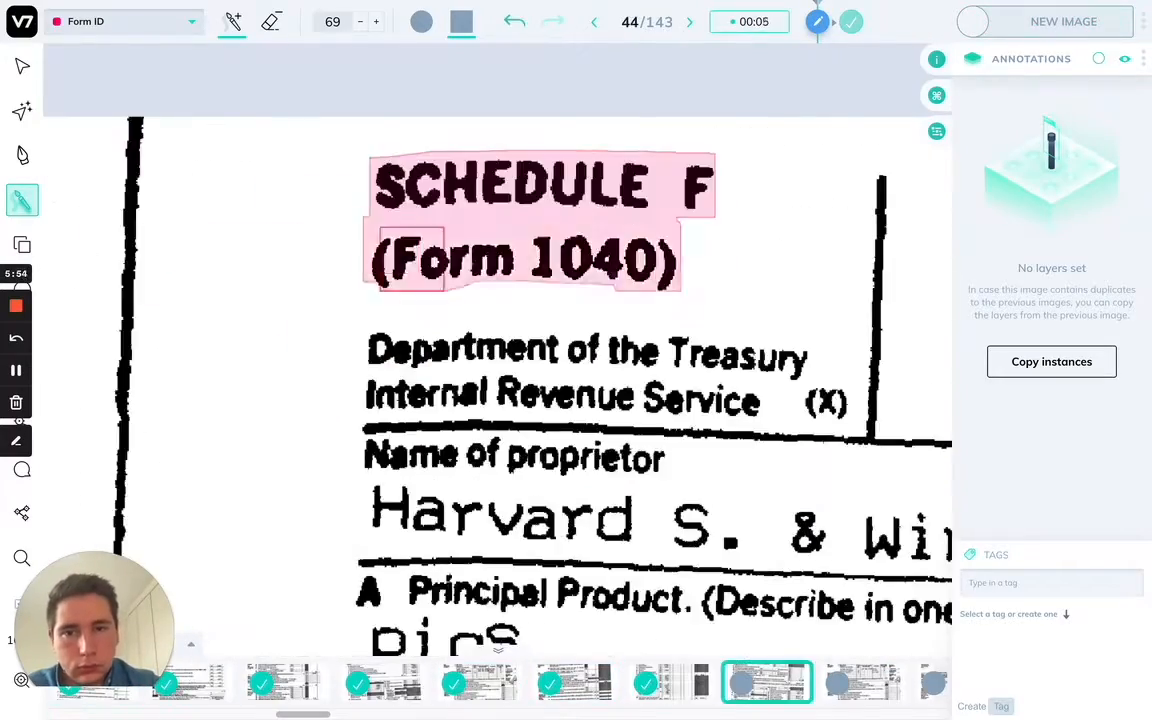
key(Right)
Paint Form ID masks over the form identifiers on images 45 to 58, completing each image
key(Right)
key(Right)
key(Right)
key(Right)
key(Right)
key(Right)
drag(227, 263, 439, 269)
key(Right)
key(Right)
key(Right)
key(Right)
key(Right)
key(Right)
key(Right)
drag(258, 281, 286, 321)
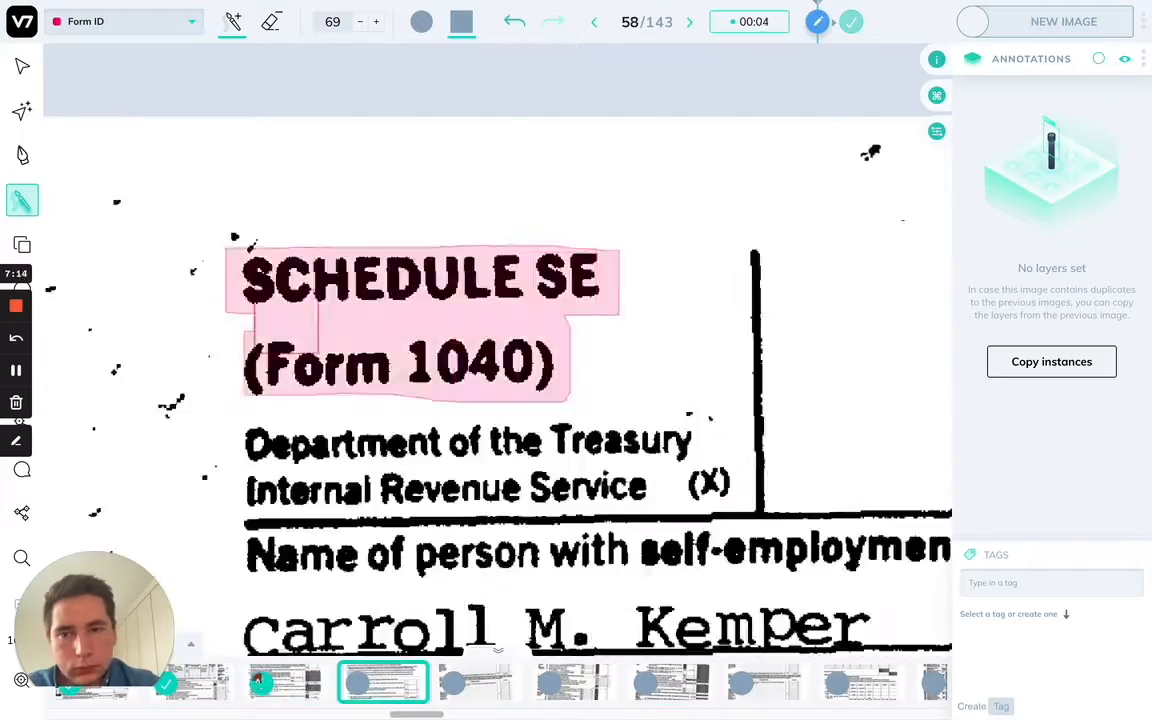
key(Right)
Paint Form ID masks over the form identifiers on images 59 to 71, completing each image
key(Right)
key(Right)
key(Right)
mouse_move(707, 275)
mouse_down()
mouse_move(249, 270)
mouse_move(552, 276)
mouse_up()
key(Right)
key(Right)
key(Right)
key(Right)
key(Right)
key(Right)
key(Right)
key(Right)
key(Right)
drag(99, 332, 357, 317)
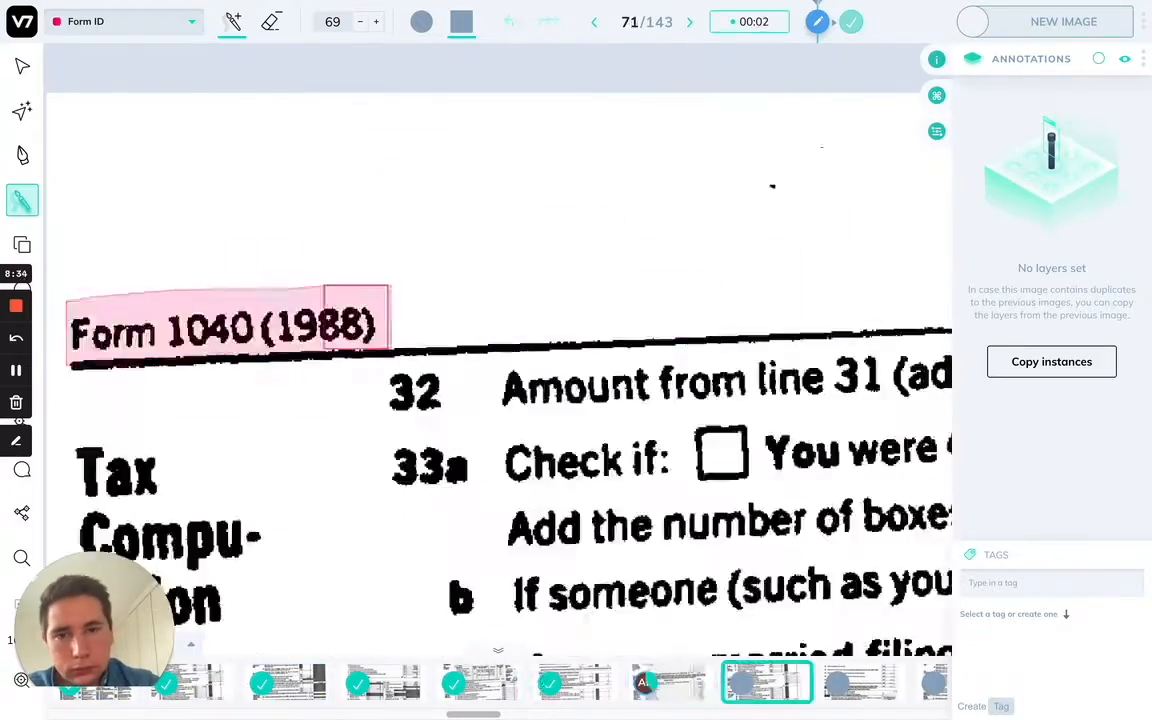
key(Right)
Paint Form ID masks over the form identifiers on images 72 to 88, completing each image
key(Right)
key(Right)
key(Right)
drag(240, 298, 750, 308)
key(Right)
key(Right)
key(Right)
key(Right)
key(Right)
drag(170, 337, 425, 342)
key(Right)
key(Right)
key(Right)
key(Right)
key(Right)
key(Right)
key(Right)
key(Right)
drag(199, 288, 729, 280)
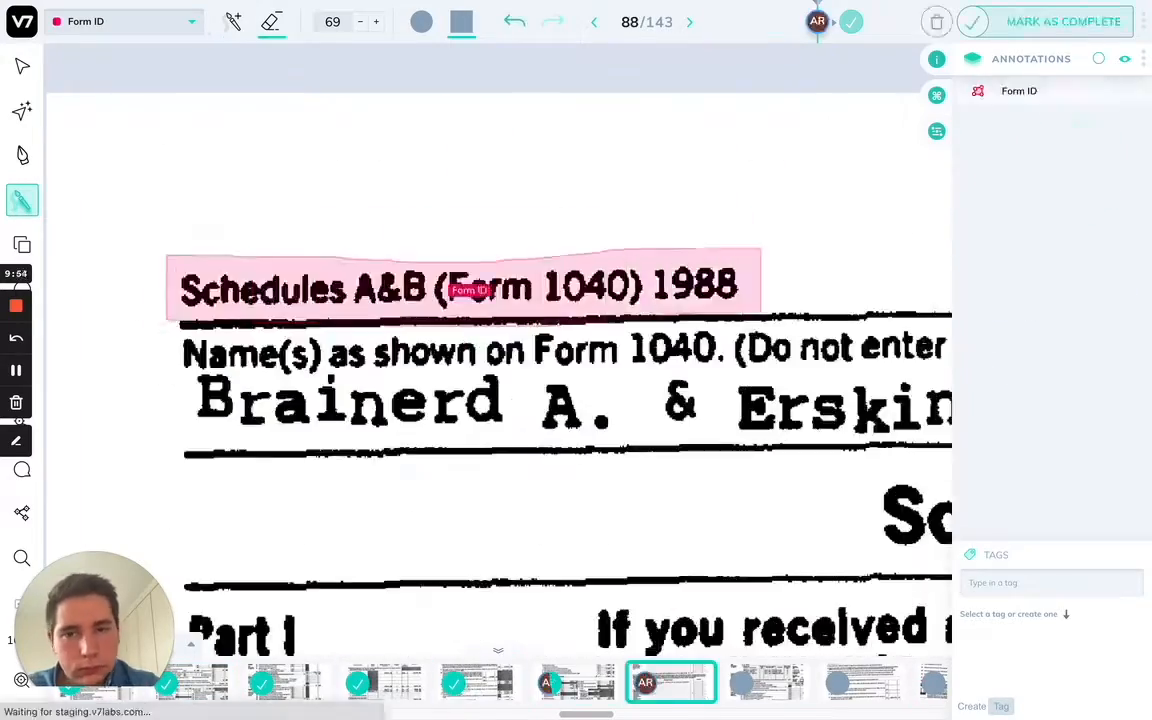
key(Right)
Paint Form ID masks over the form identifiers on images 89 to 100, completing each image
key(Right)
key(Right)
key(Right)
drag(292, 252, 364, 248)
key(Right)
key(Right)
key(Right)
key(Right)
key(Right)
key(Right)
drag(170, 338, 629, 348)
key(Right)
key(Right)
drag(680, 260, 630, 340)
click(22, 155)
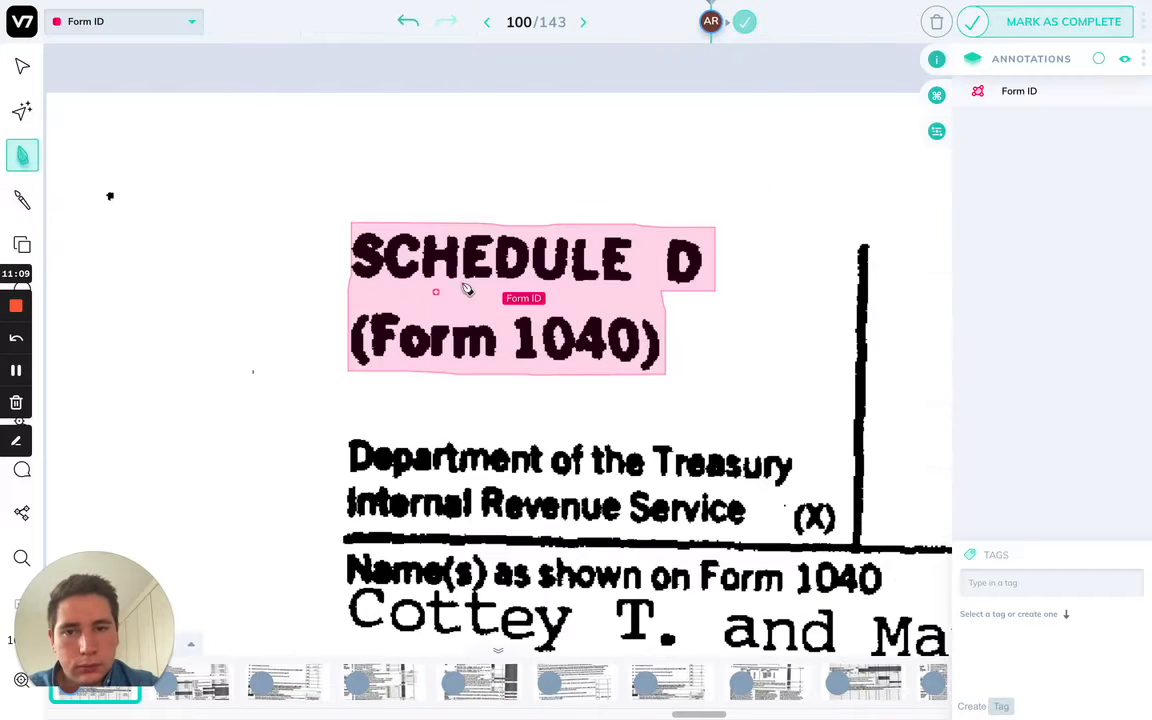
click(1012, 31)
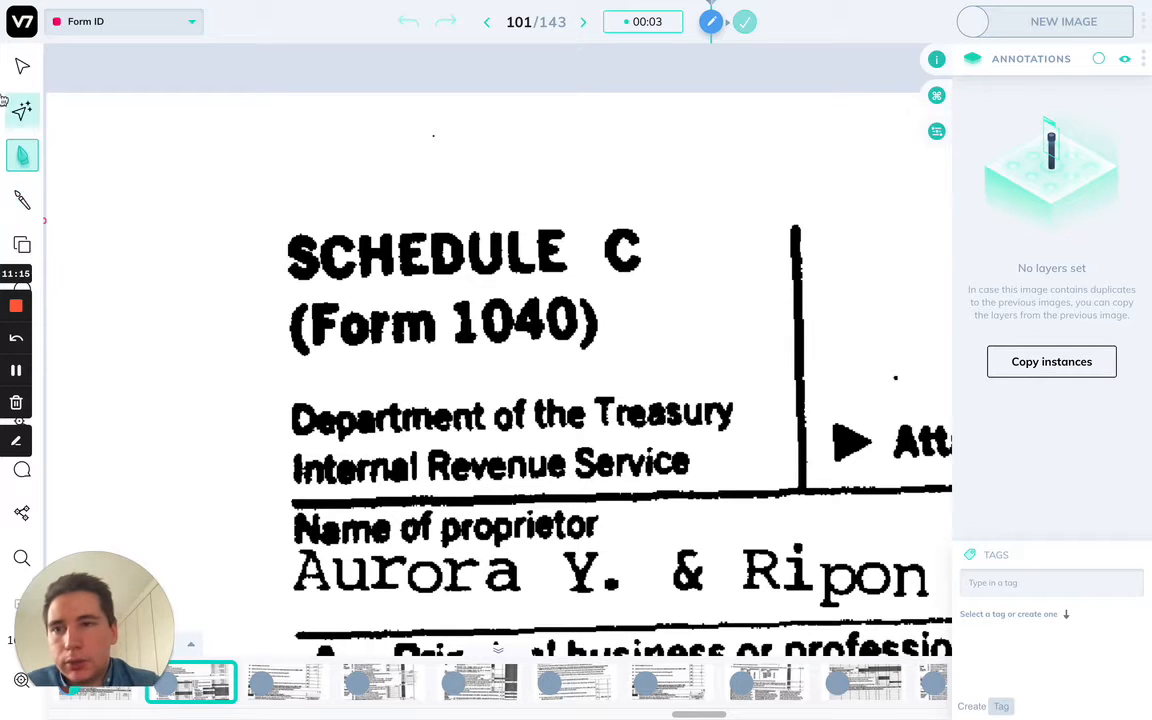
Return to the NIST Train dataset's images and filter them by the Done status
click(20, 20)
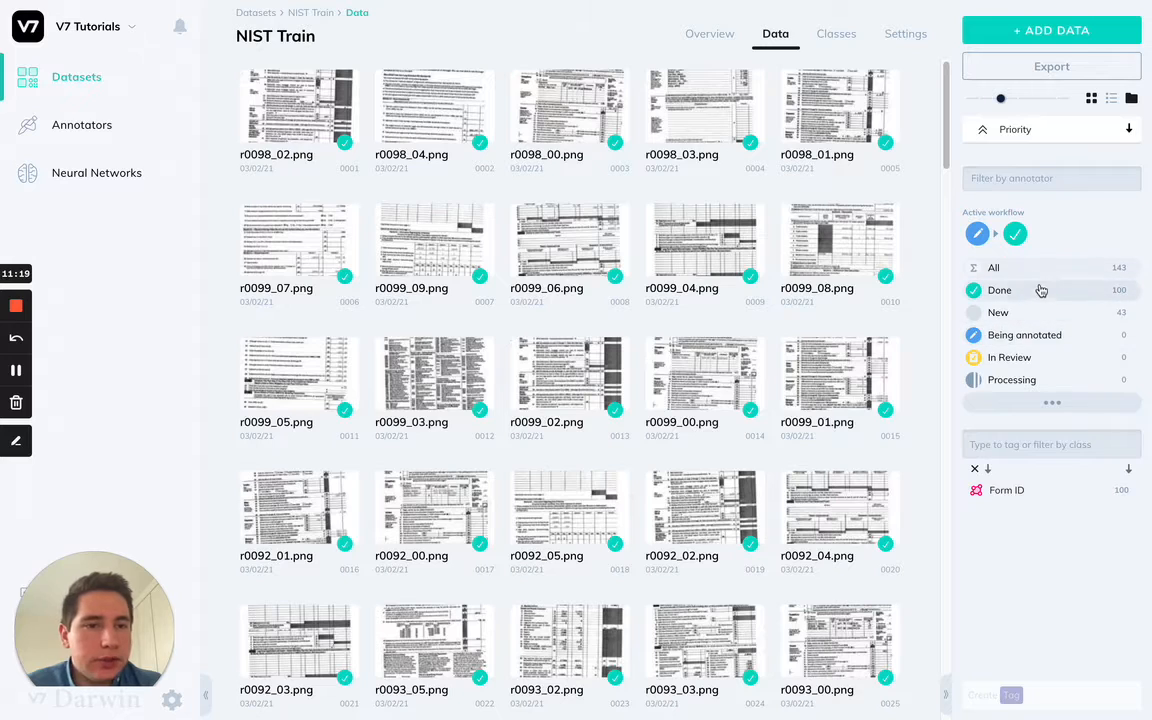
click(1036, 292)
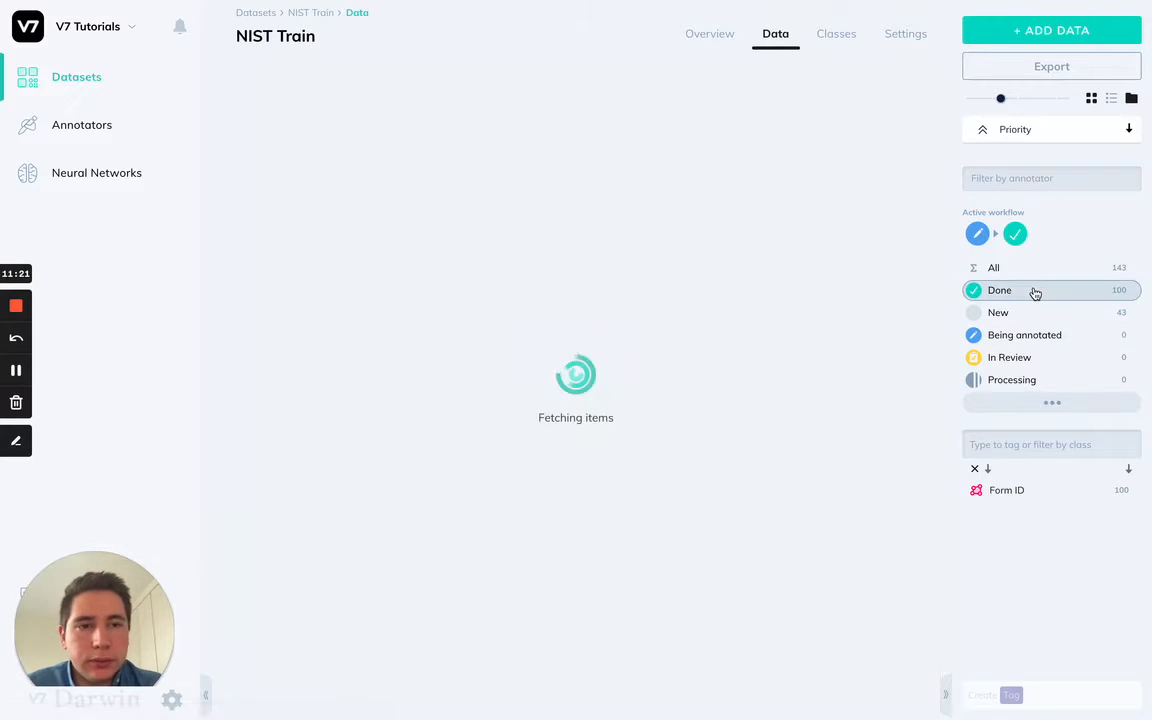
Start a new Instance Segmentation neural network model using the Darwin Instance Segmentation Template architecture
click(127, 175)
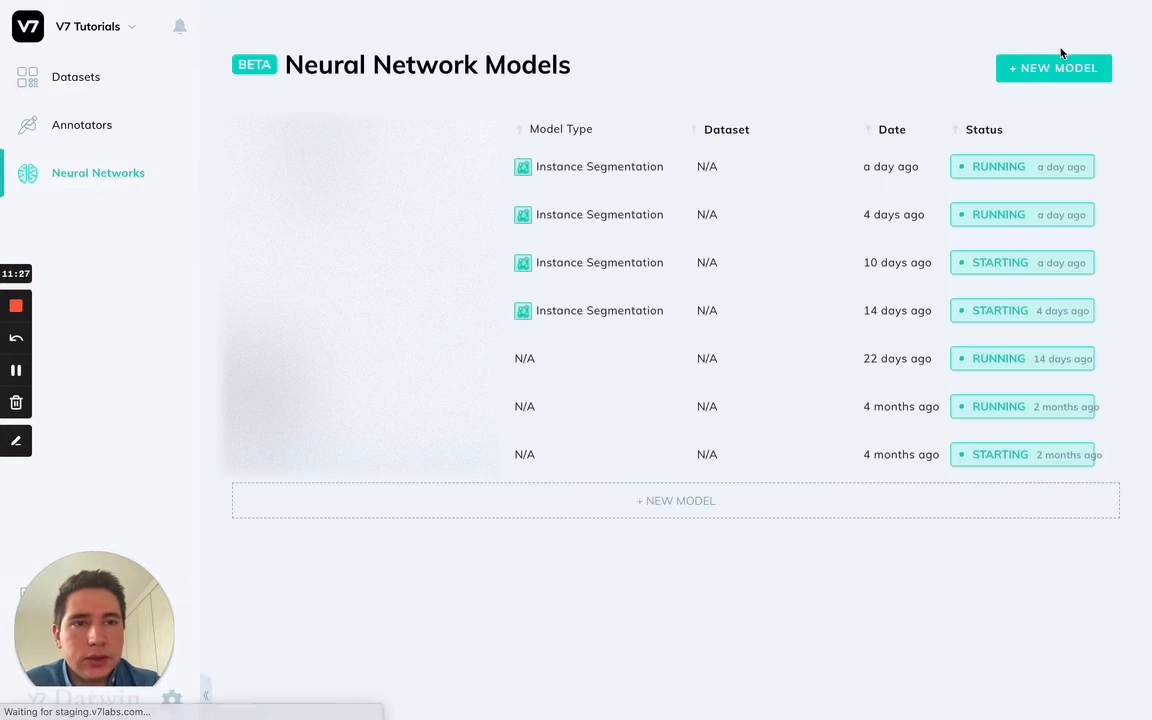
click(1057, 67)
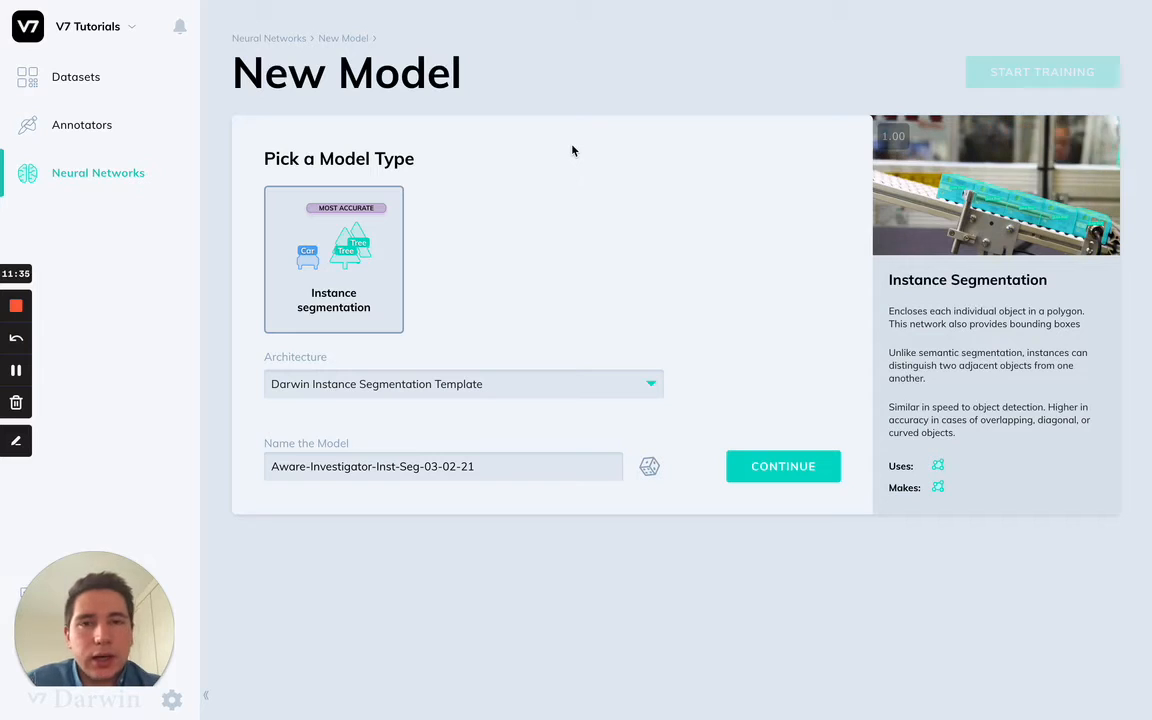
click(796, 475)
scroll(793, 475, up, 4)
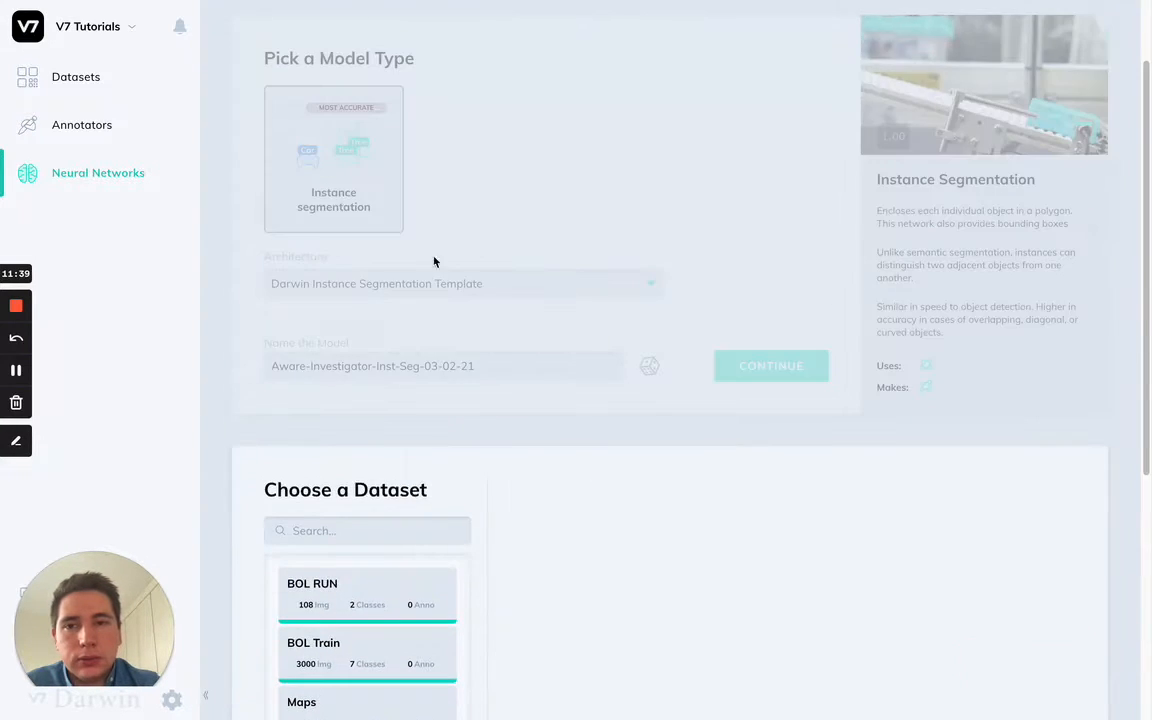
Add the prefix NIST-FORMID- to the model's name and continue to the dataset choice
click(289, 369)
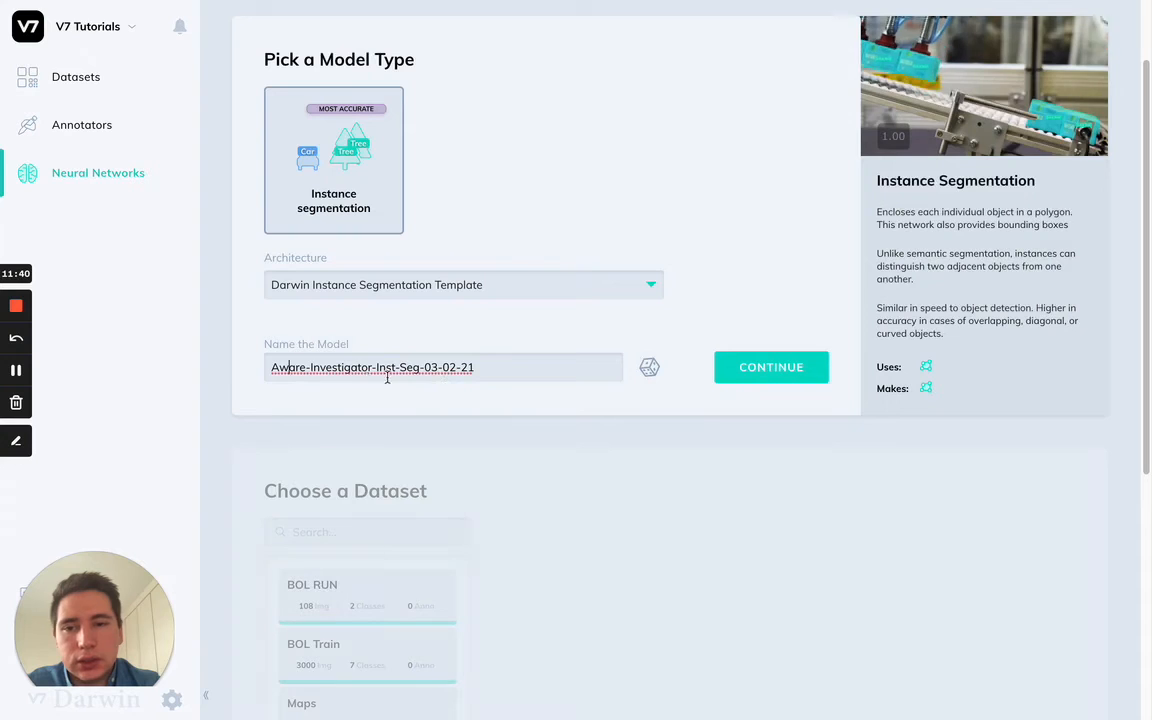
double_click(274, 368)
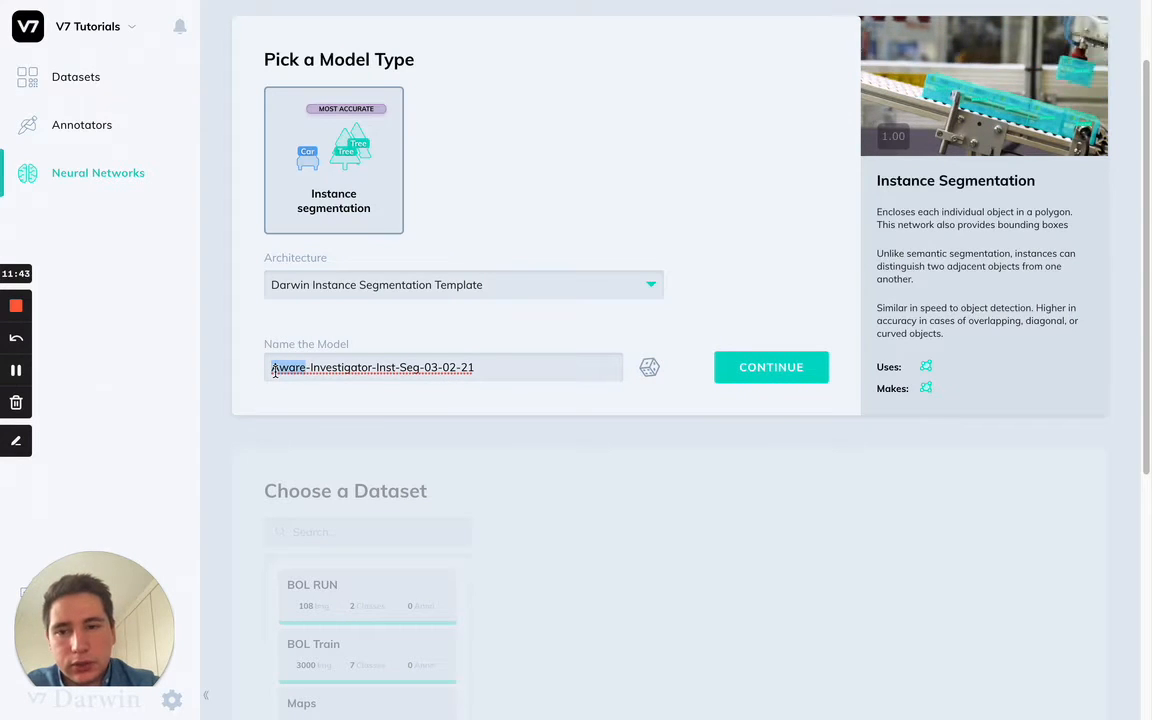
click(273, 368)
text(NISR)
key(BackSpace)
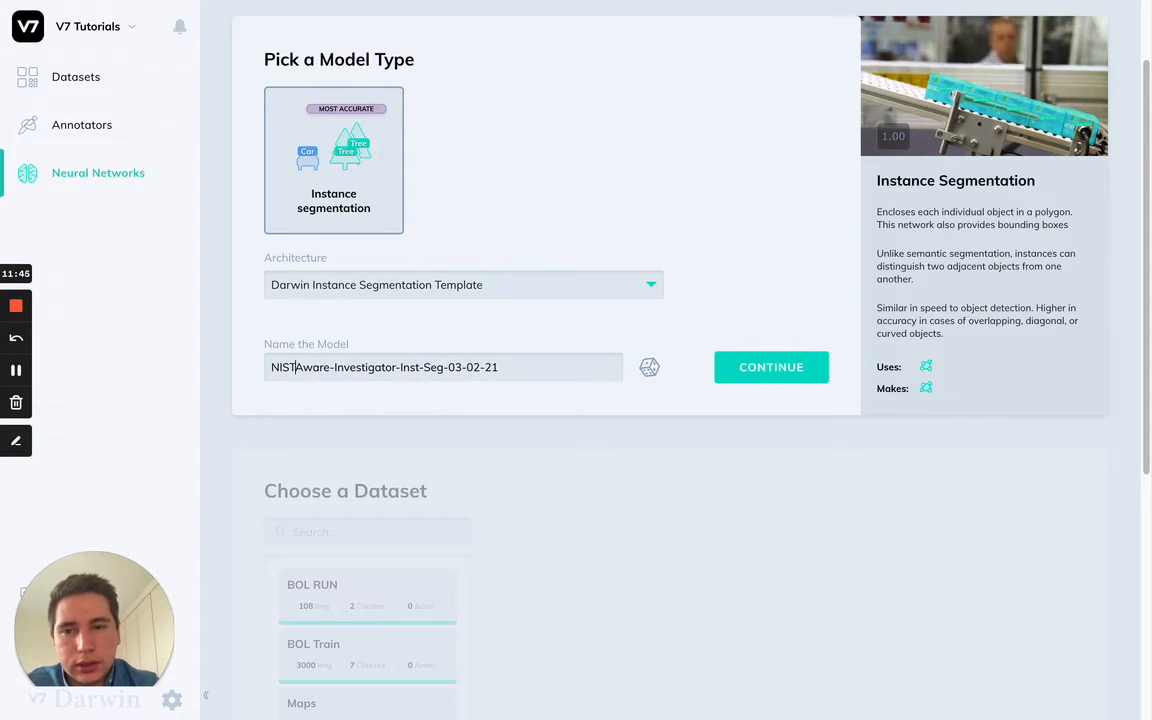
text(T-)
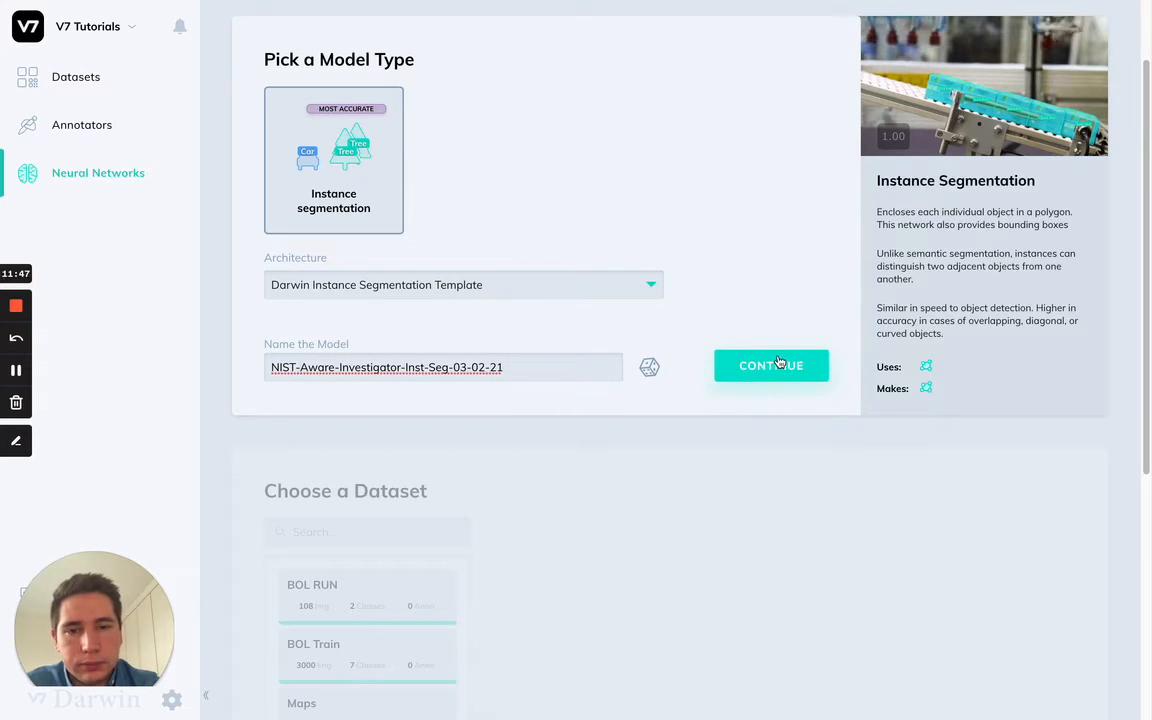
text(FORMID)
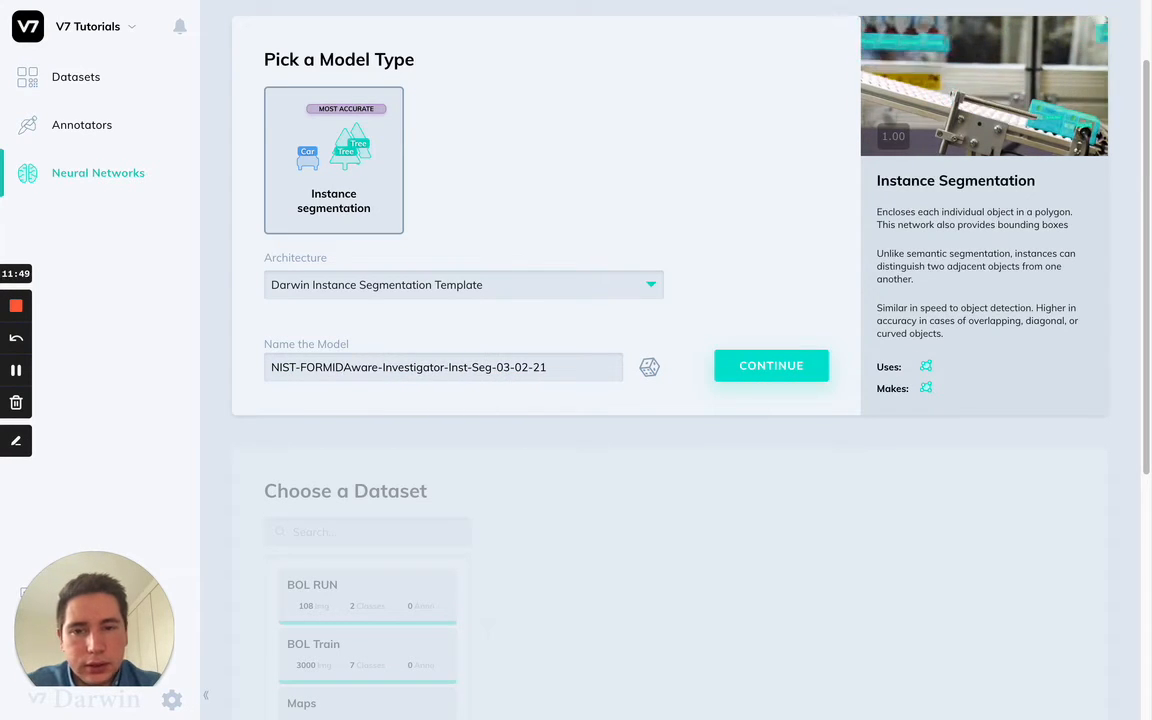
text(-)
click(770, 365)
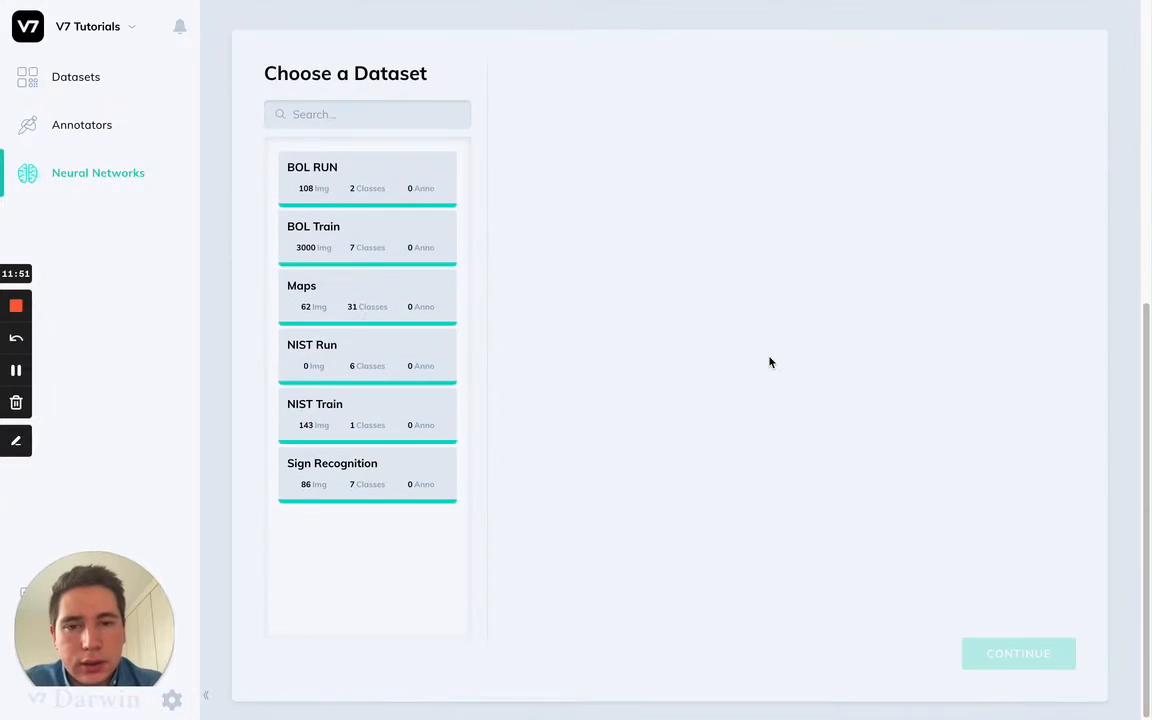
Choose the NIST Train dataset, select its Form ID class, and show the class distribution by instances with the 100 filter
click(331, 410)
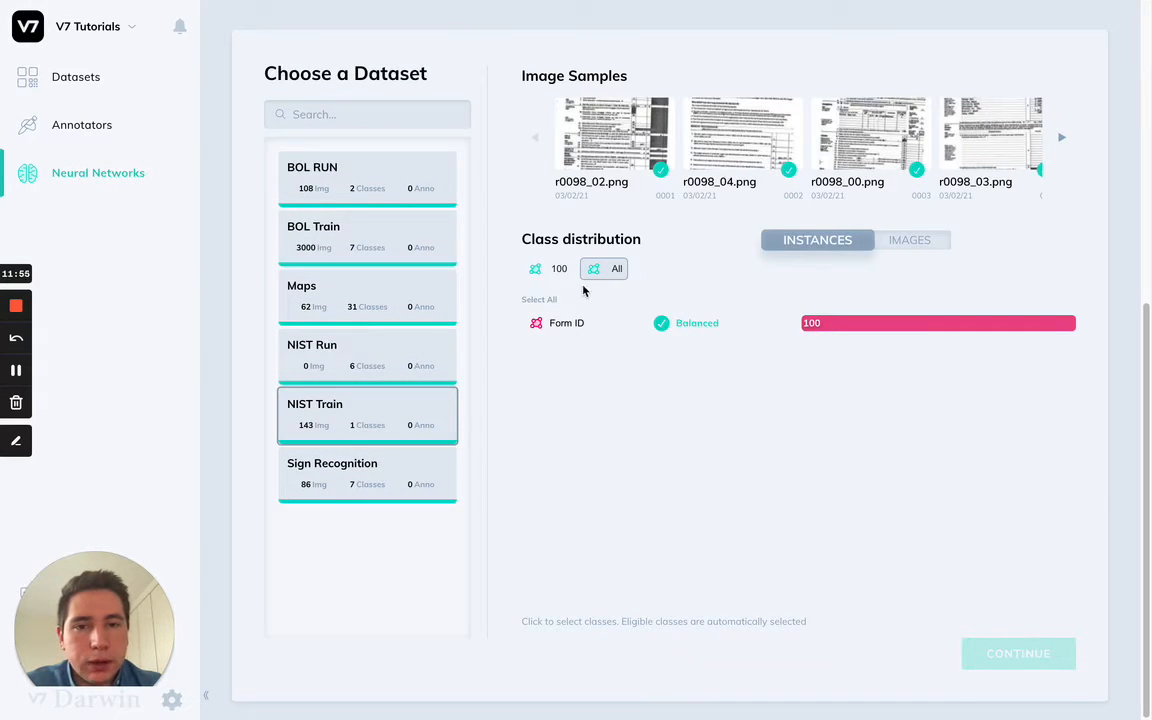
click(563, 326)
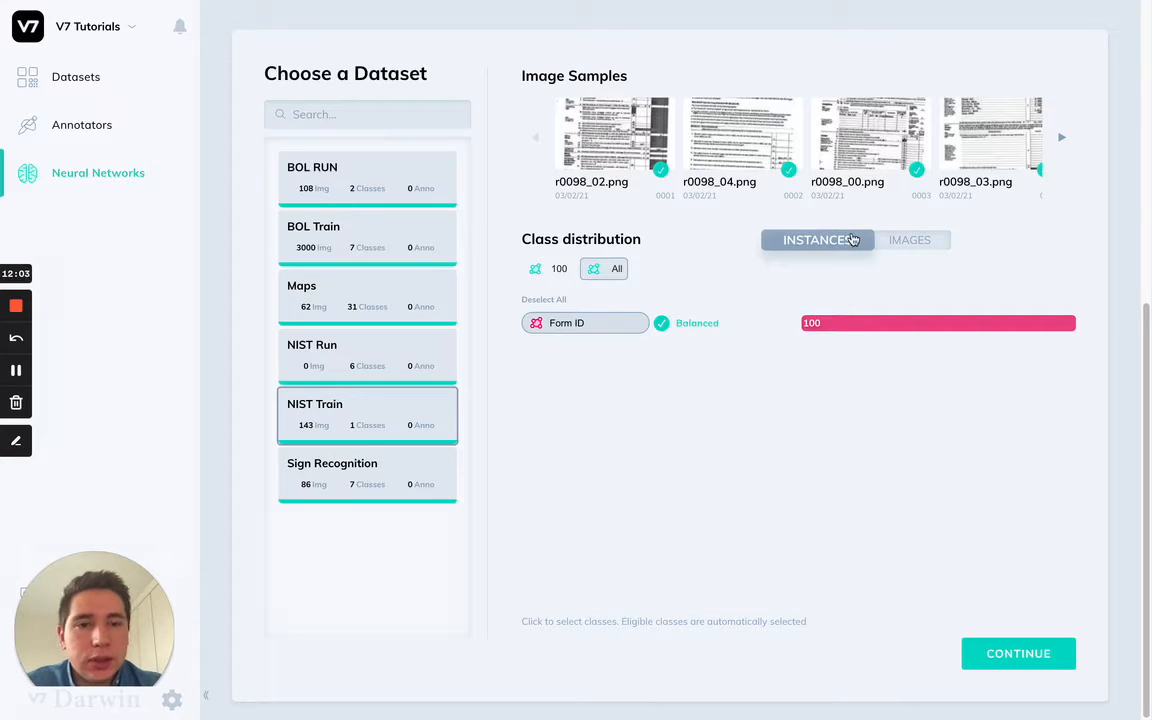
click(882, 240)
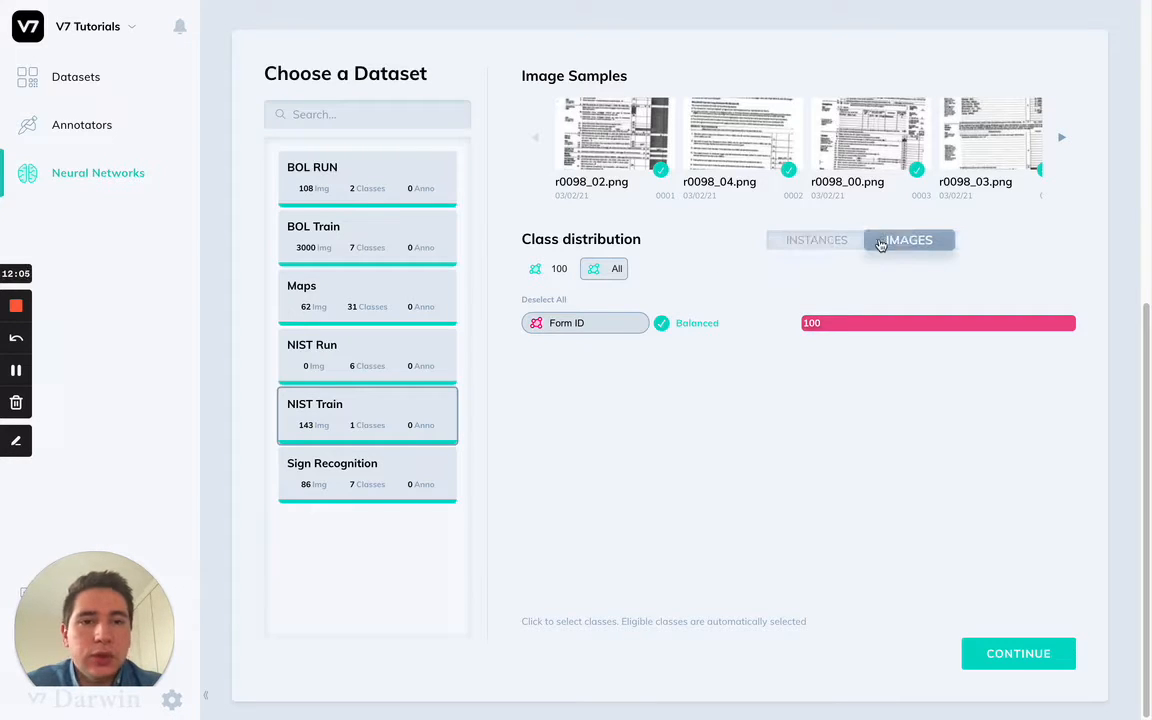
click(842, 240)
click(556, 269)
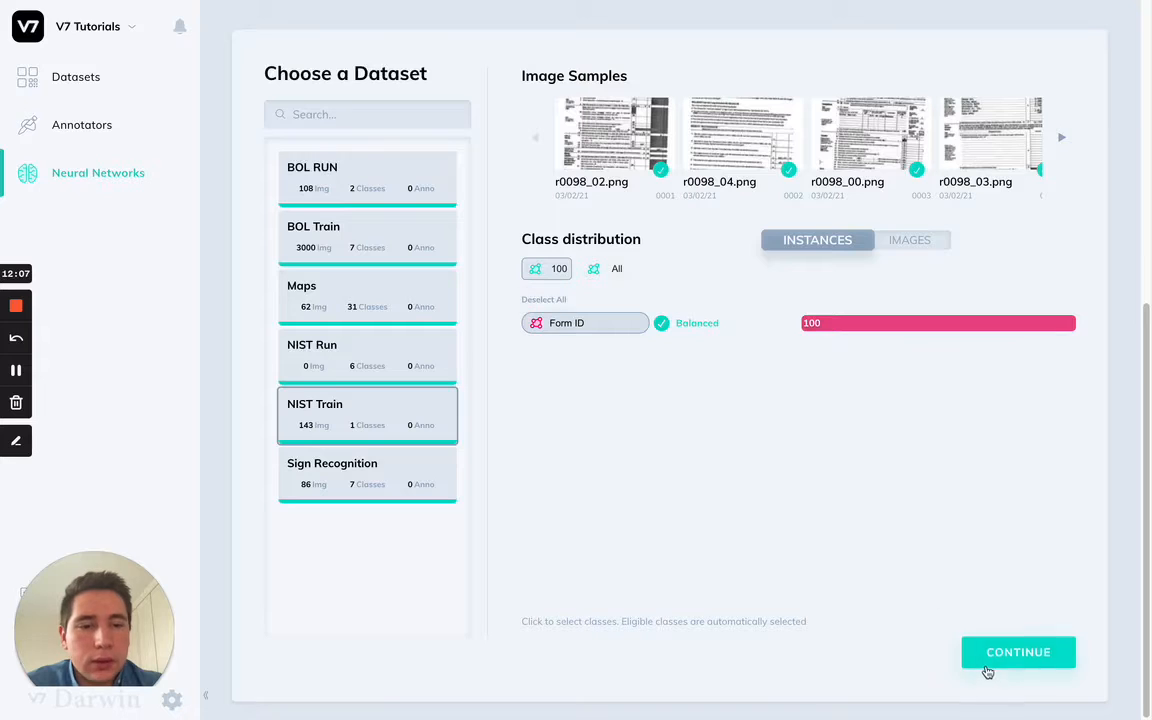
Accept the dataset selection and start training the model, confirming the training summary
click(1018, 652)
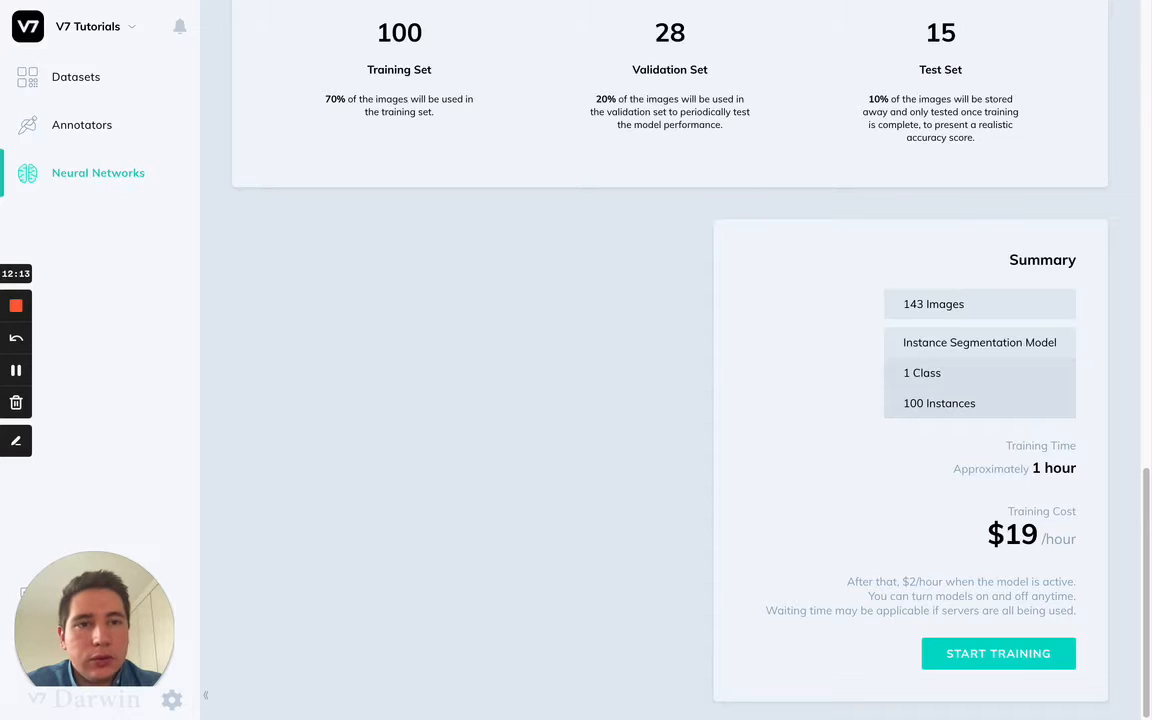
click(985, 653)
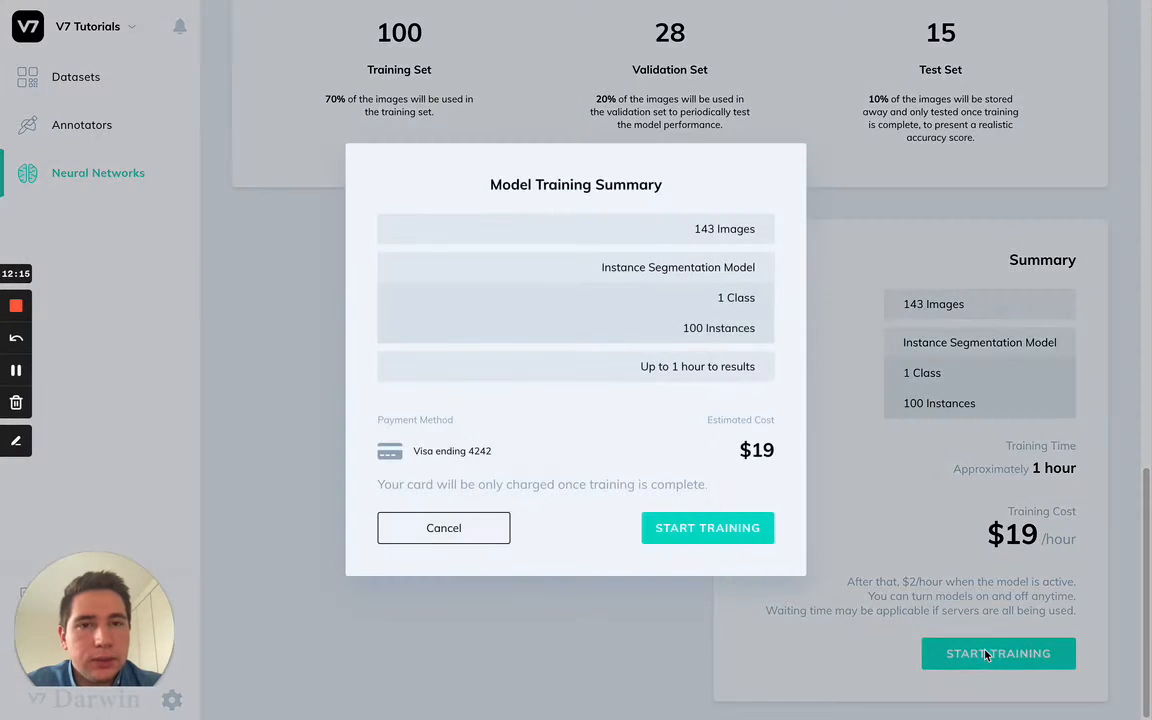
click(710, 527)
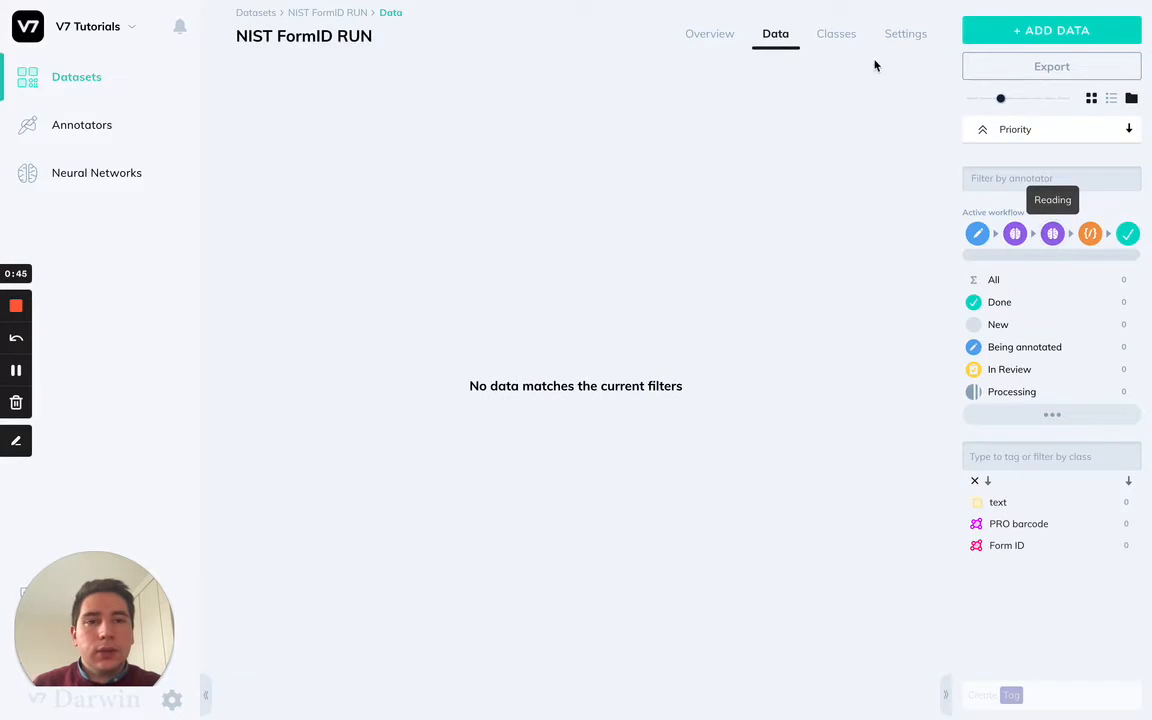
Review the annotation flow stages in the NIST FormID RUN dataset's settings and return to its data
click(903, 38)
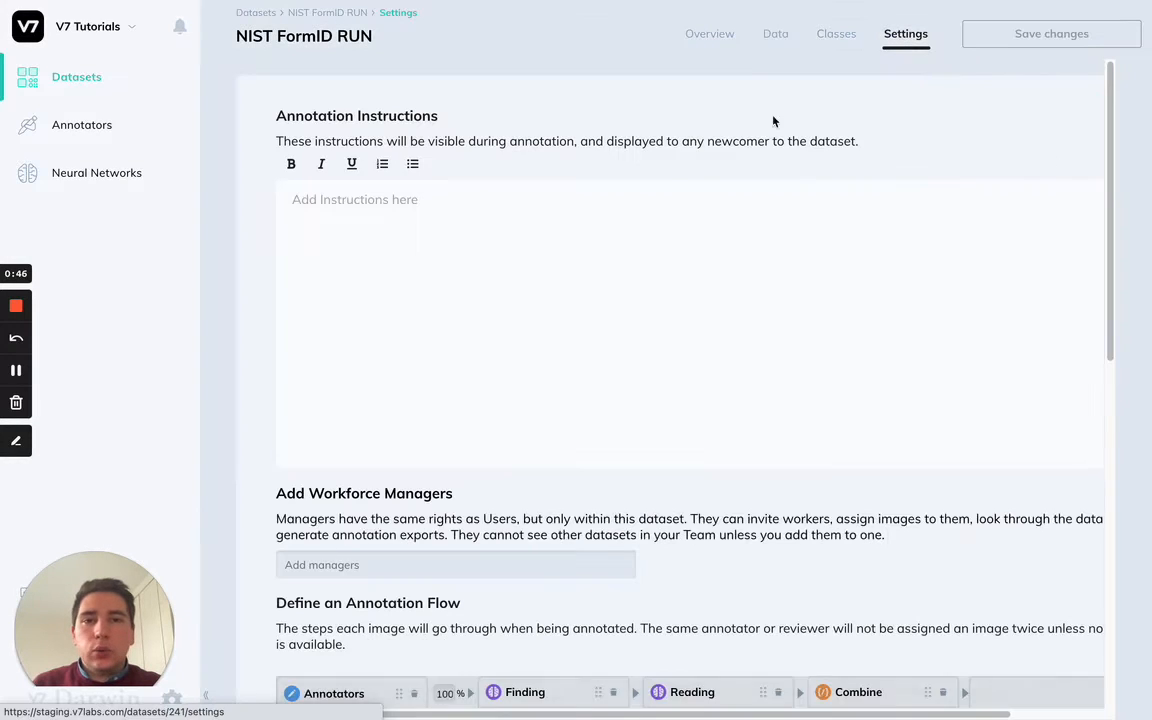
scroll(651, 185, down, 5)
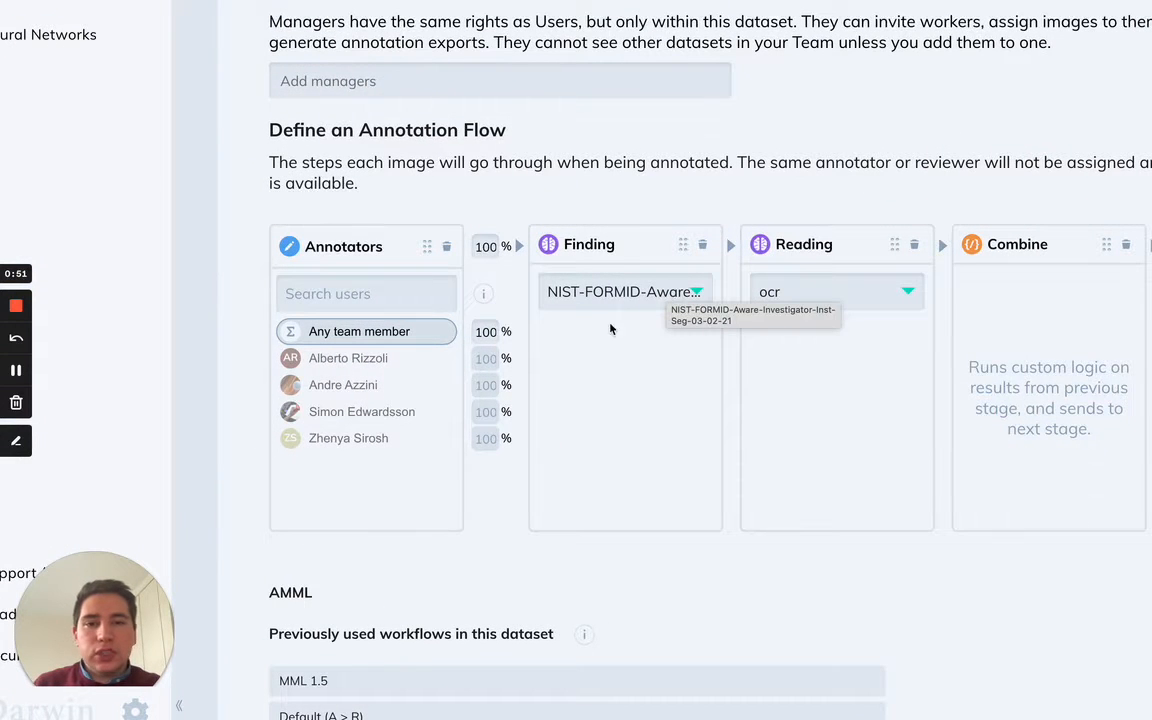
scroll(621, 281, right, 3)
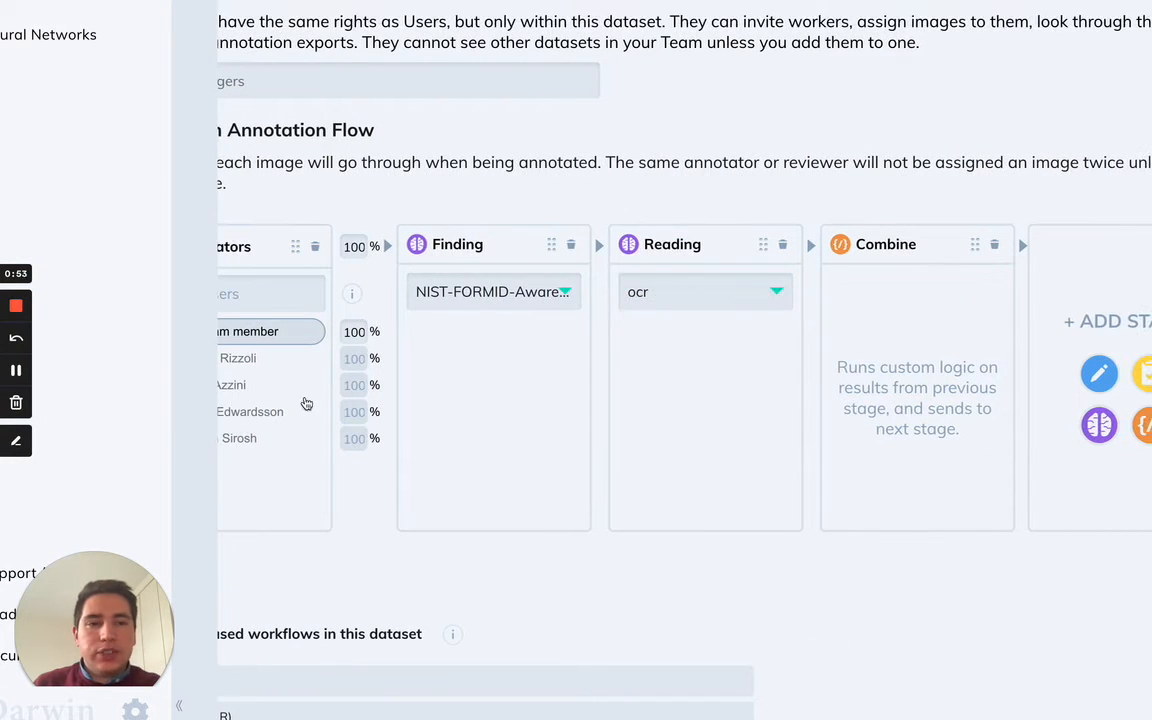
scroll(1031, 391, up, 6)
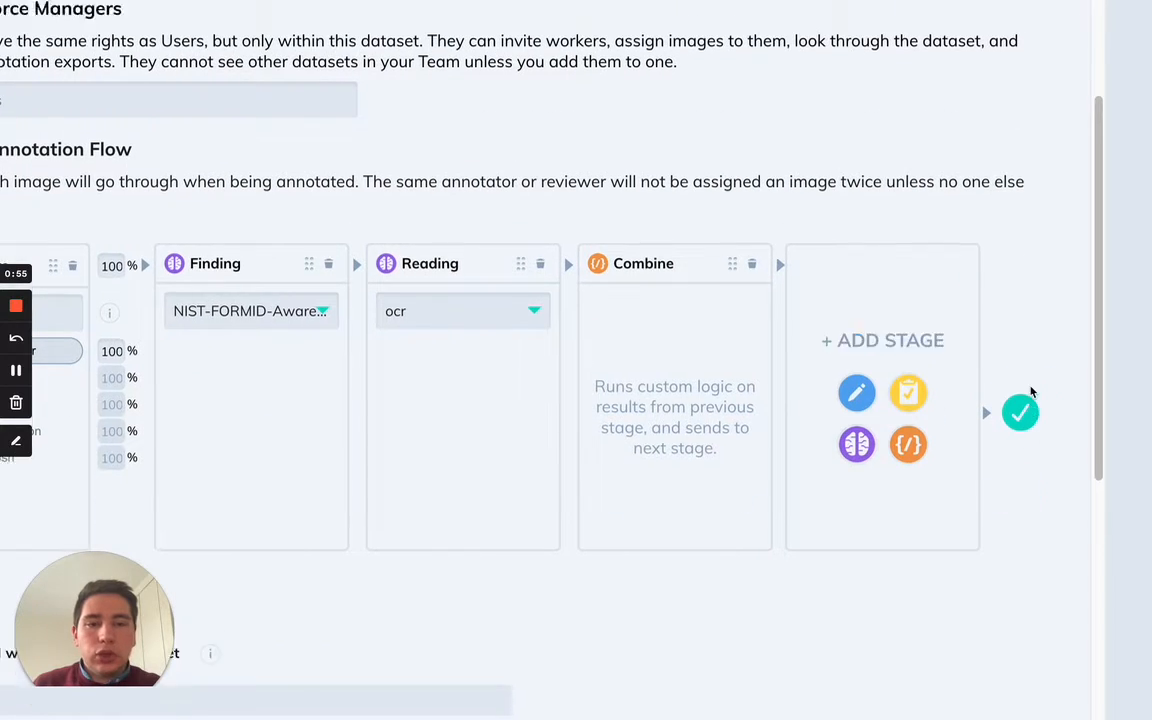
click(670, 46)
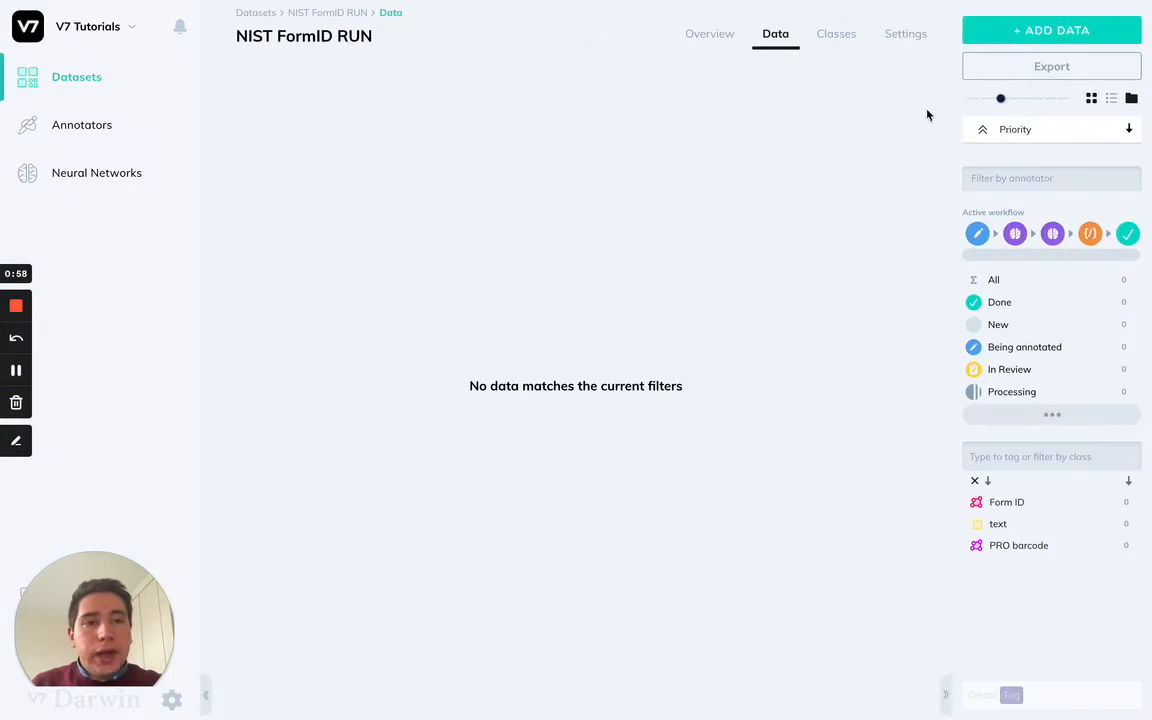
Upload the six form images to the NIST FormID RUN dataset and refresh its data view
click(975, 36)
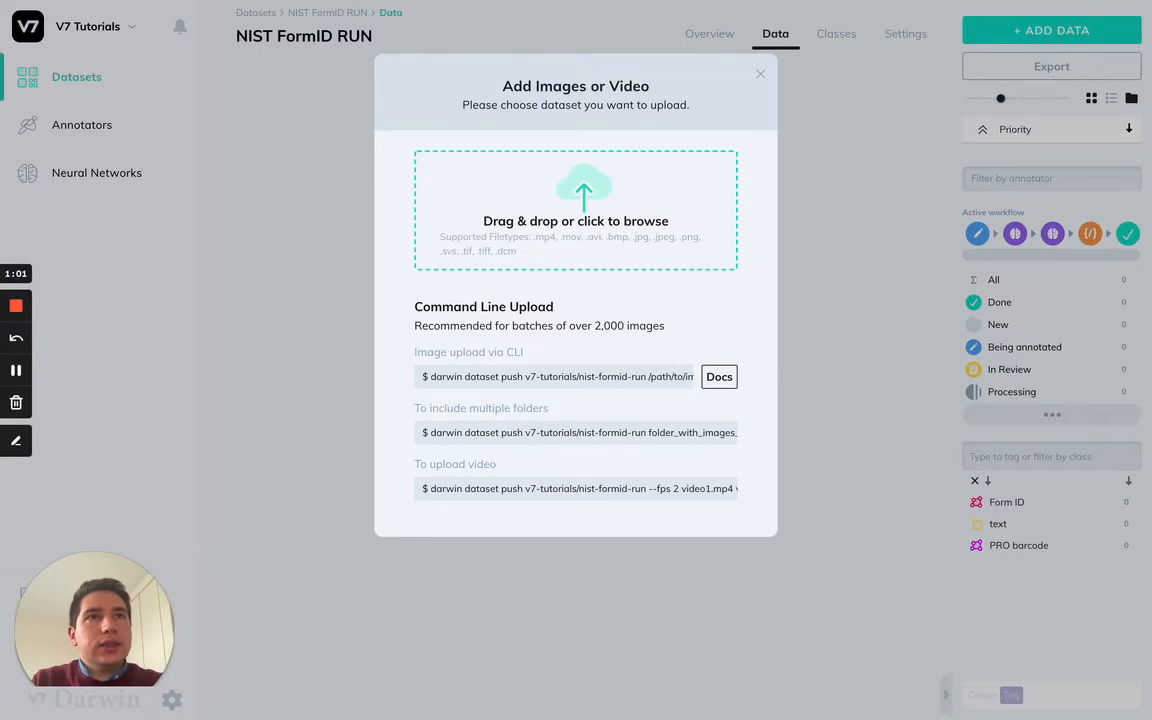
drag(1151, 360, 620, 196)
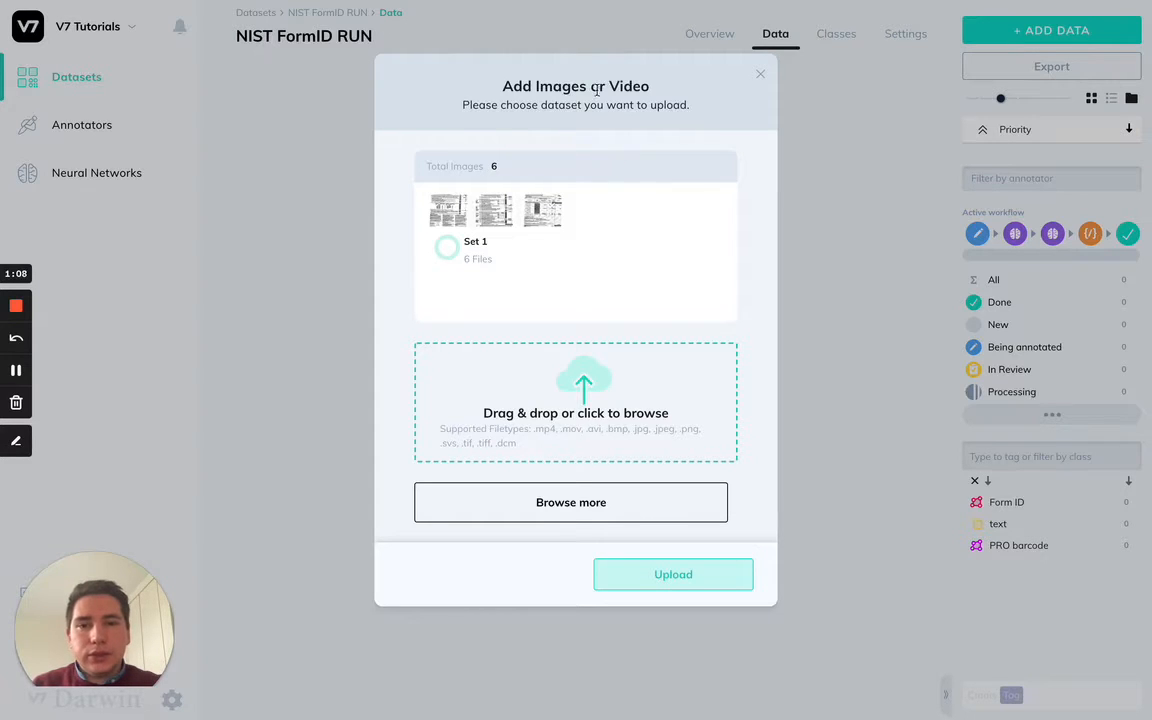
click(670, 578)
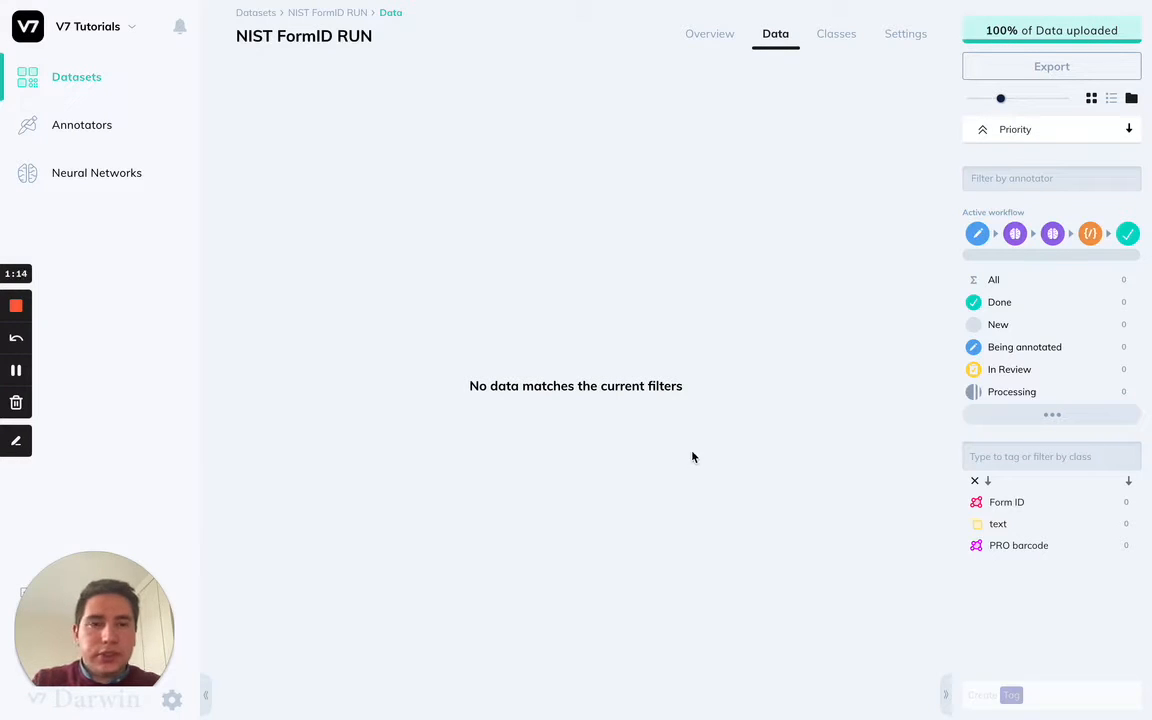
key(super+r)
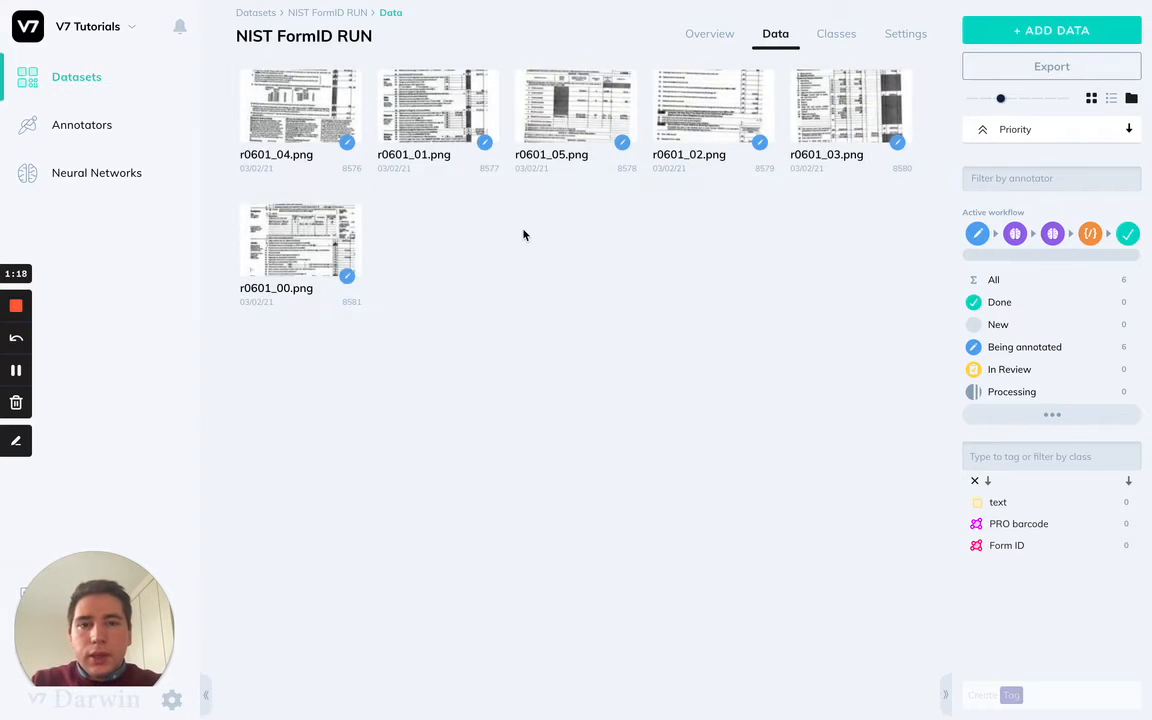
Open image r0601_04.png, inspect its form header, and send it to the next stage
click(300, 108)
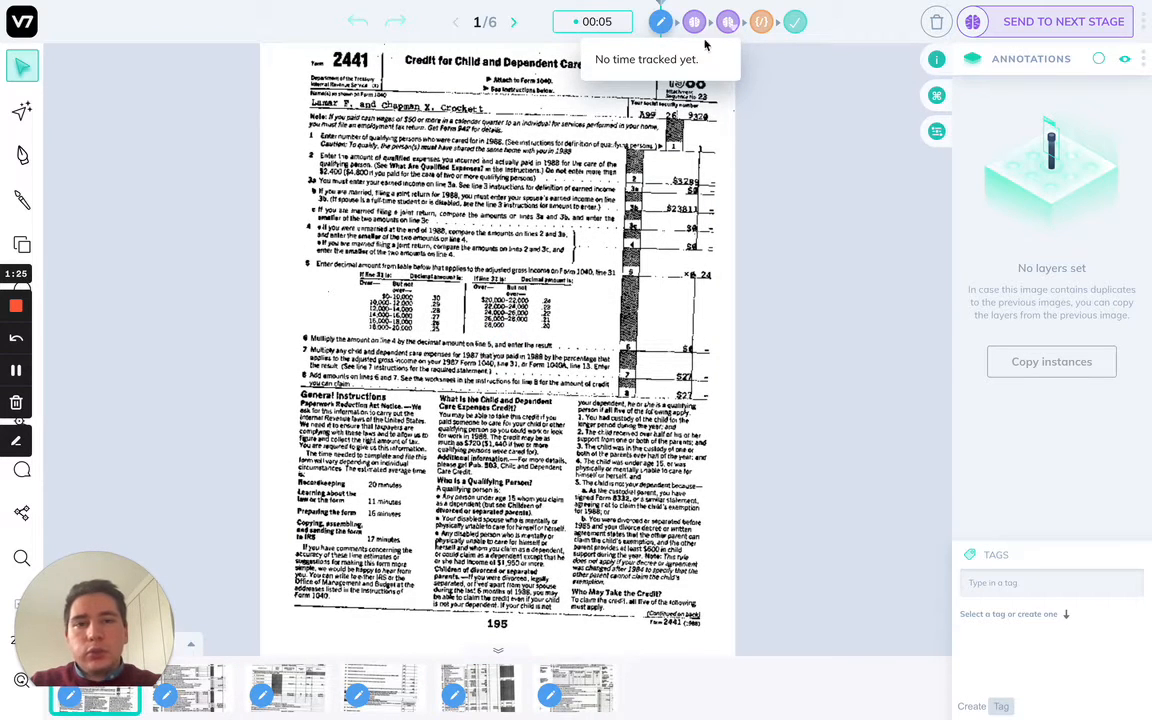
scroll(537, 193, up, 1)
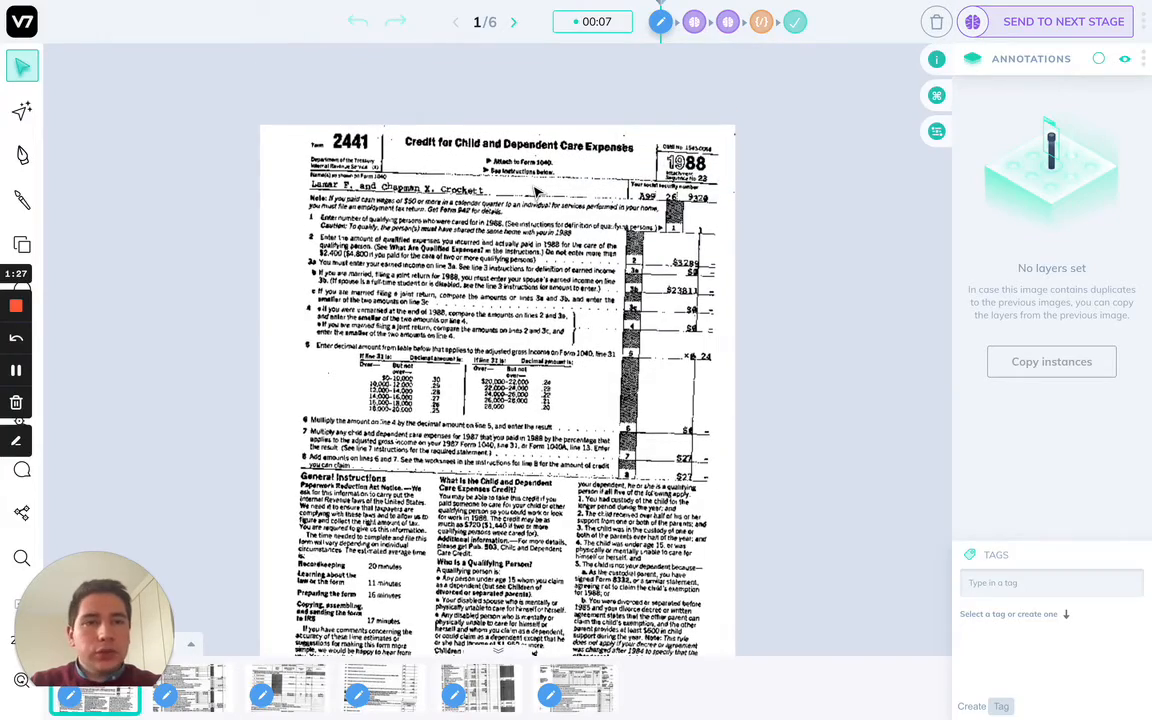
scroll(537, 193, up, 3)
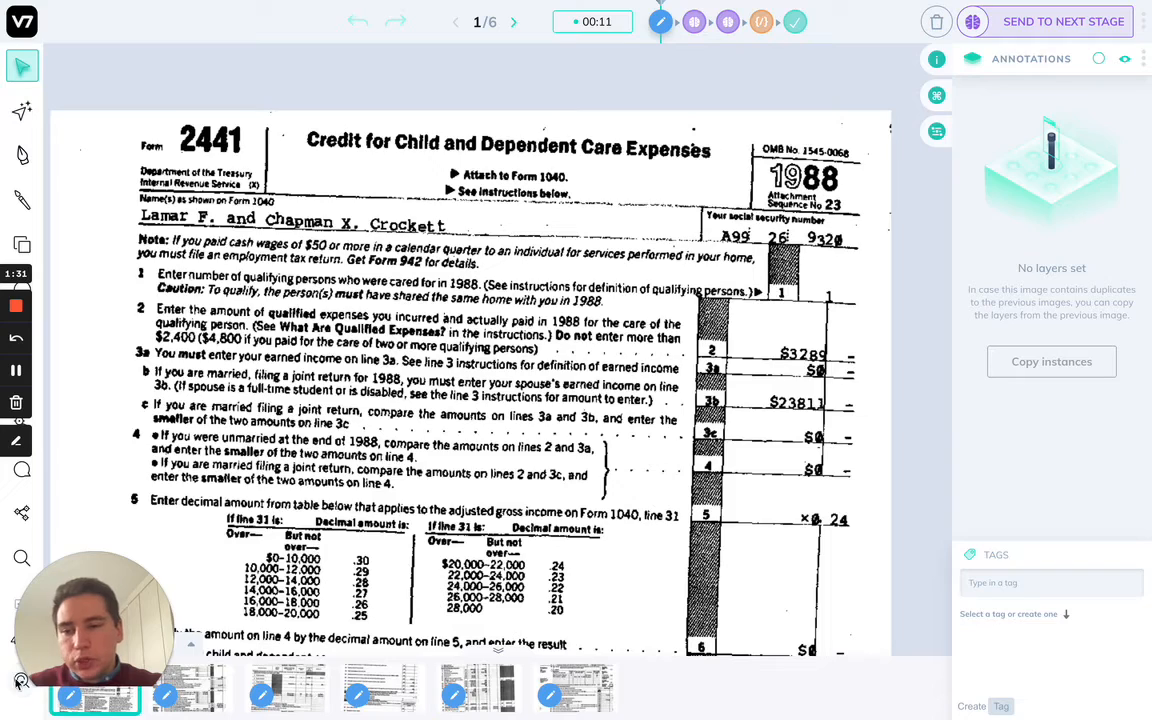
scroll(255, 238, up, 2)
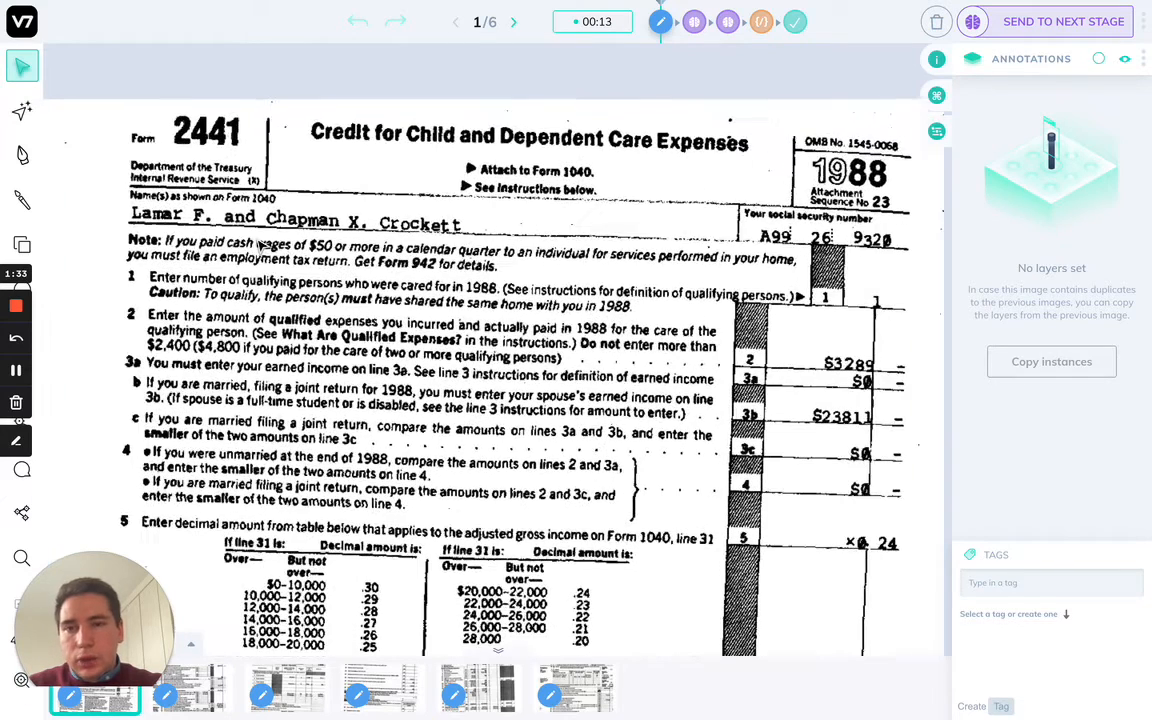
scroll(365, 234, down, 1)
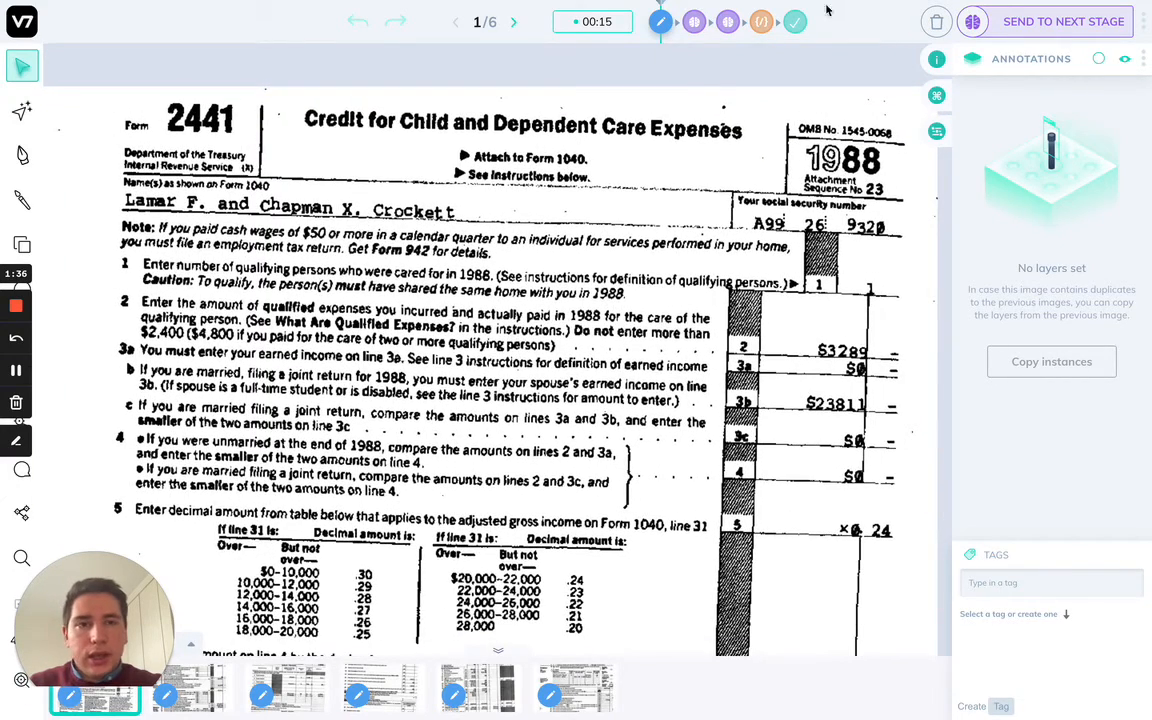
click(1003, 22)
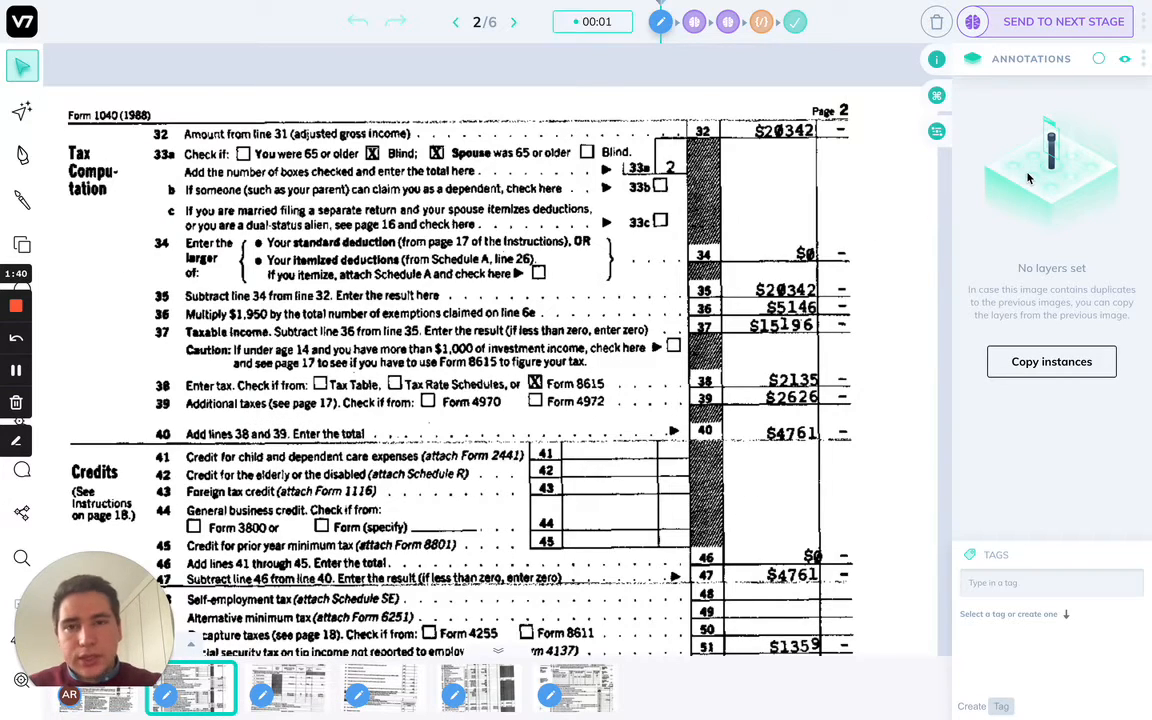
Return to the first image and examine the Form ID mask and its recognised text in the form header
key(Left)
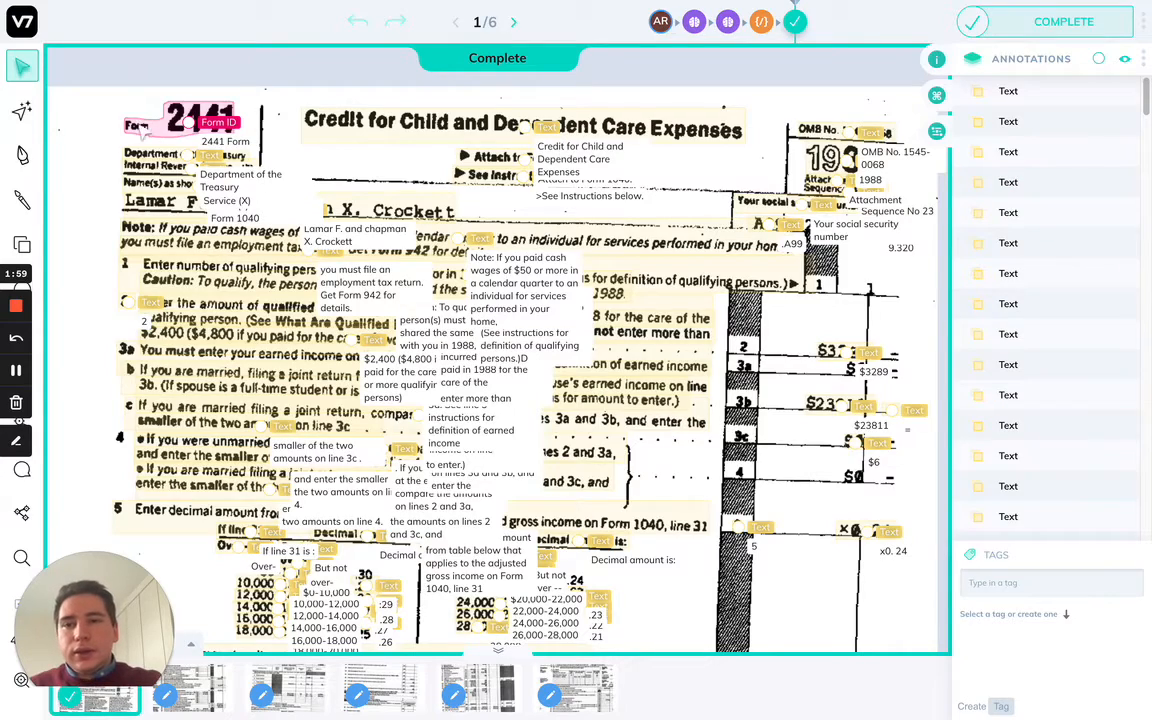
scroll(128, 104, up, 5)
scroll(128, 104, up, 2)
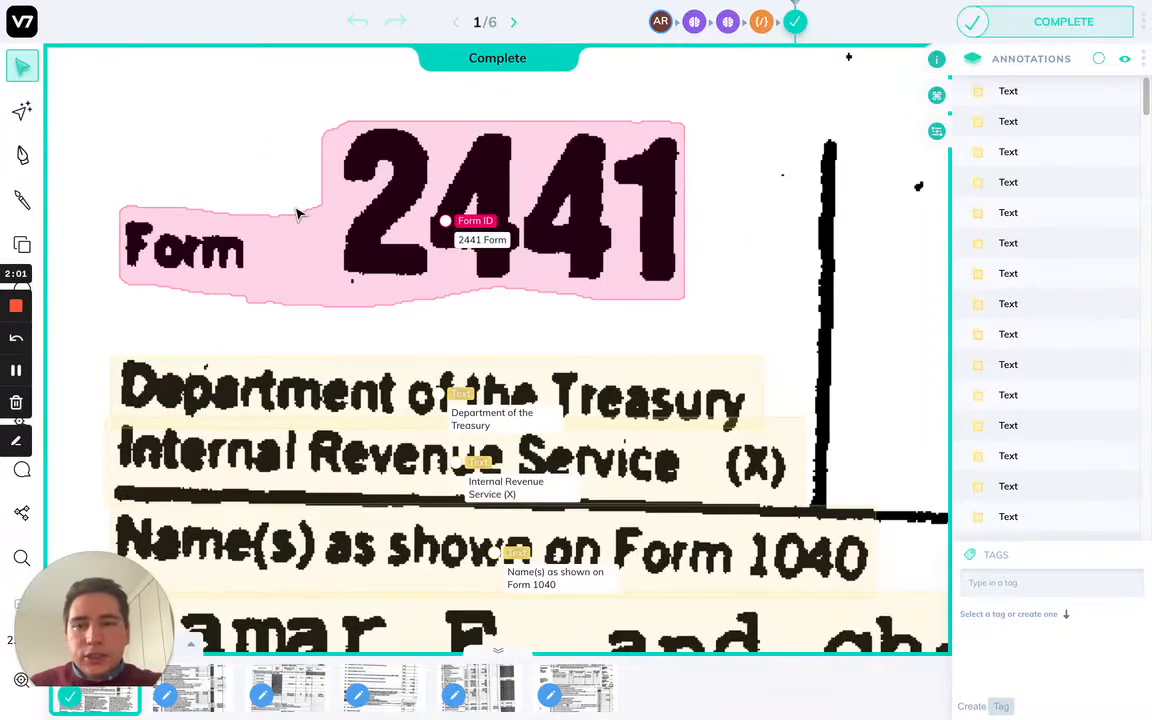
click(310, 248)
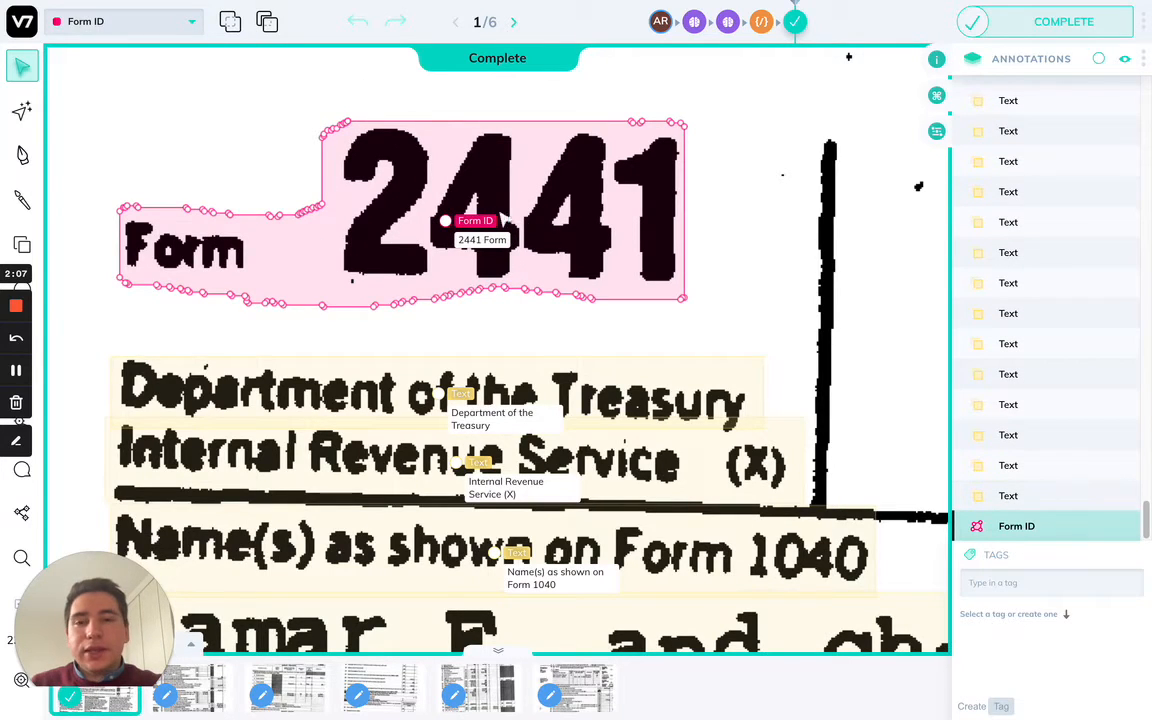
scroll(420, 182, down, 2)
scroll(393, 152, down, 3)
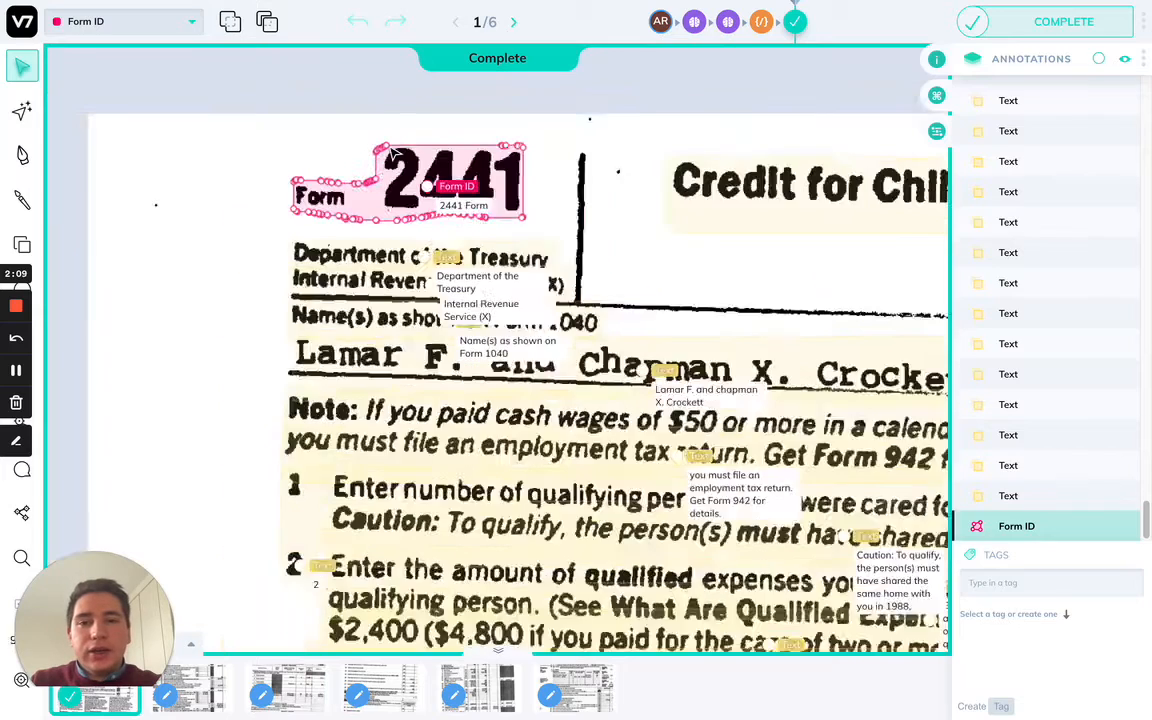
Deselect the Form ID mask and examine the recognised text across the whole first form, down to the end of the page
key(Escape)
scroll(445, 163, up, 3)
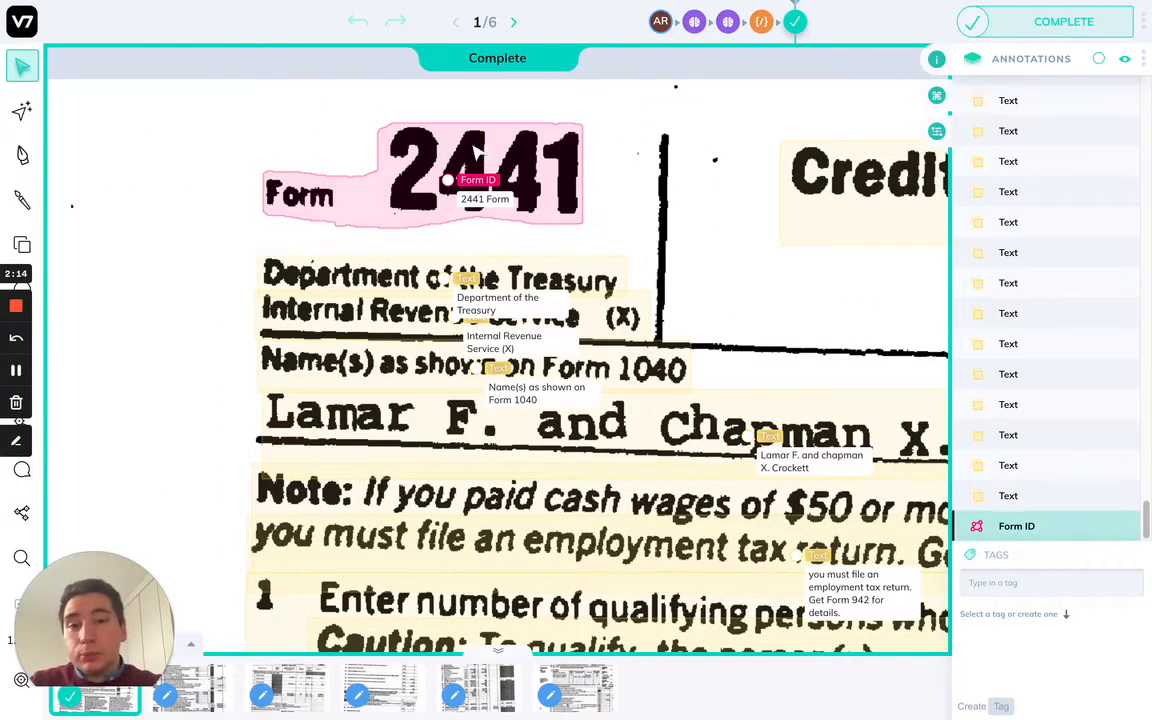
scroll(660, 157, down, 2)
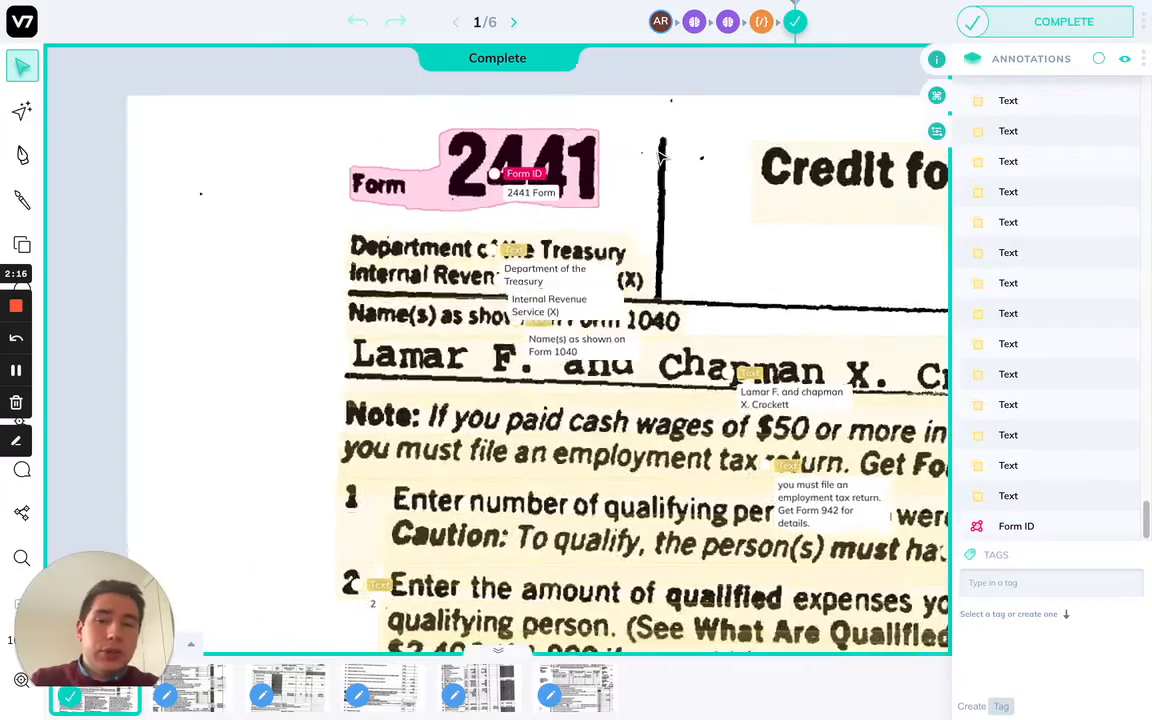
scroll(652, 234, up, 4)
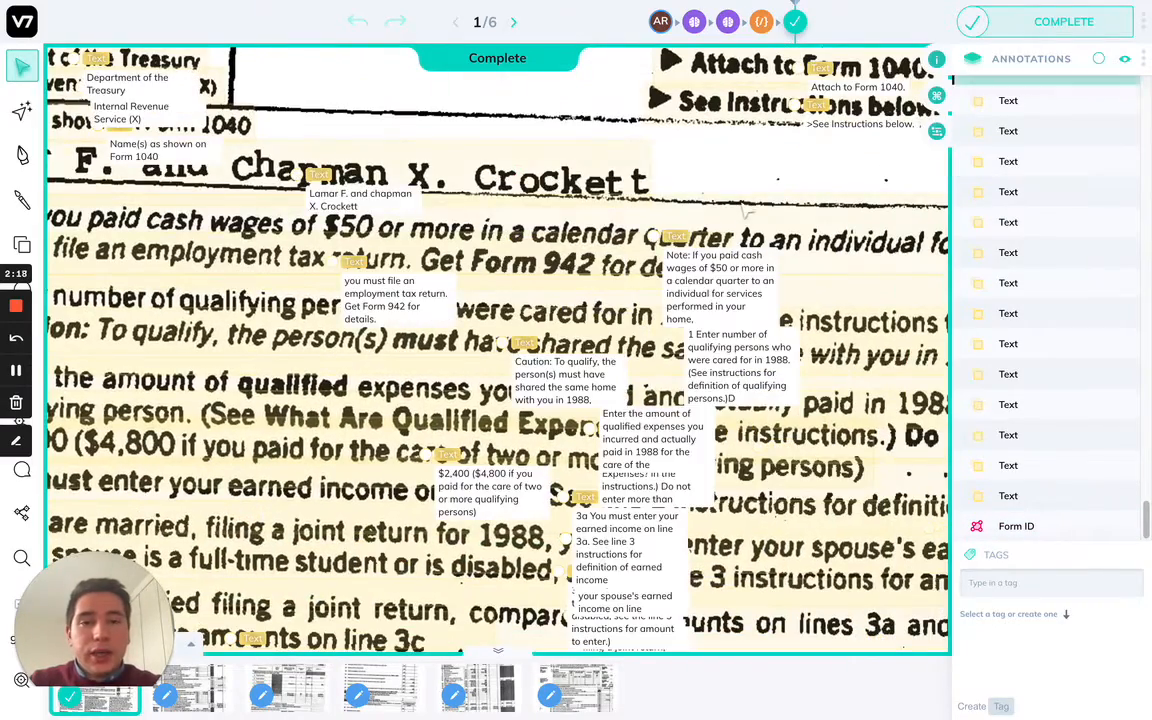
scroll(826, 183, down, 5)
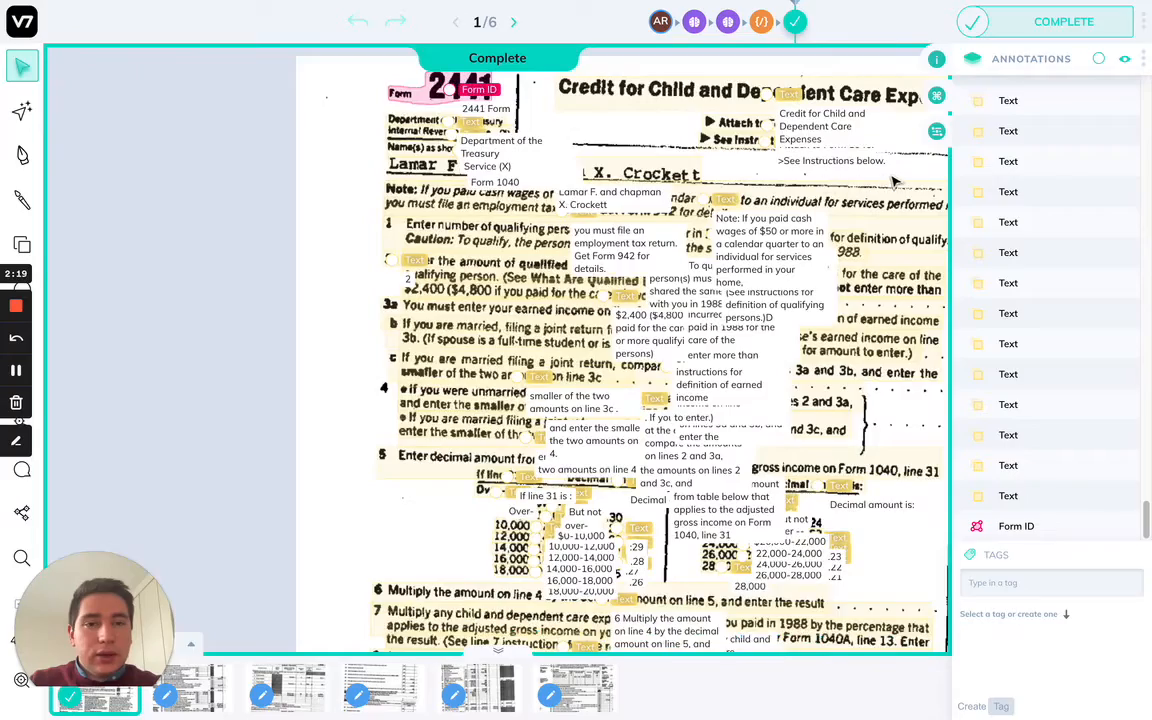
drag(896, 178, 739, 117)
scroll(712, 181, down, 3)
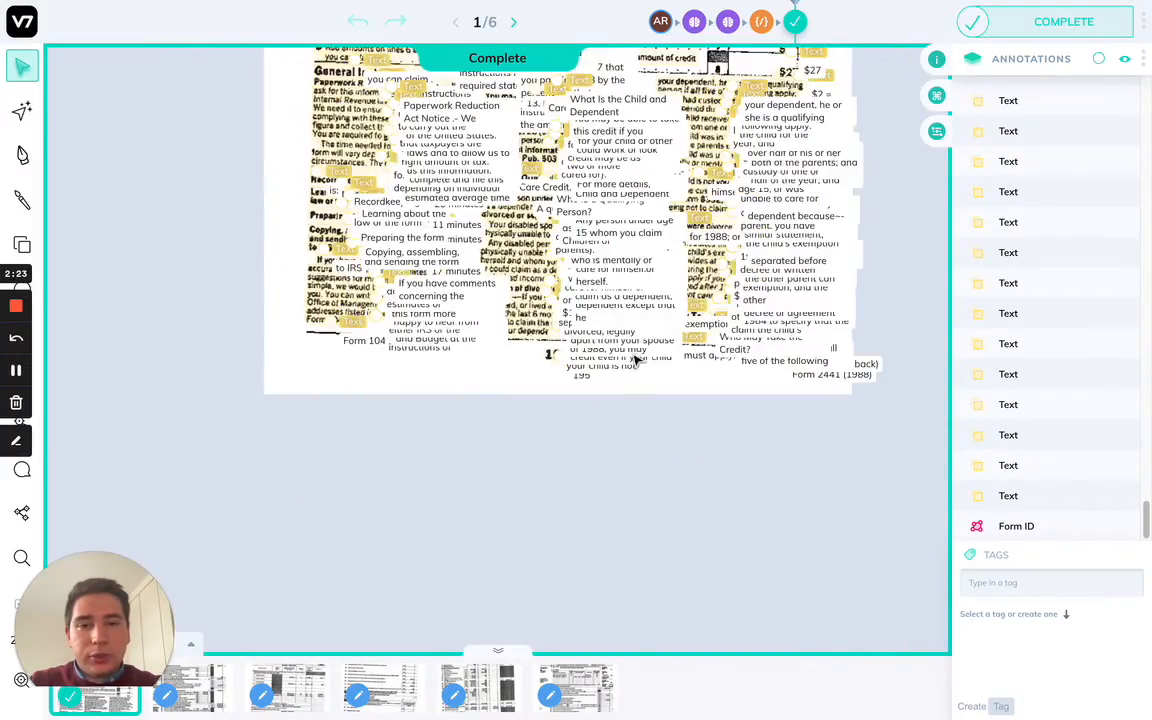
scroll(590, 328, up, 5)
scroll(604, 332, down, 5)
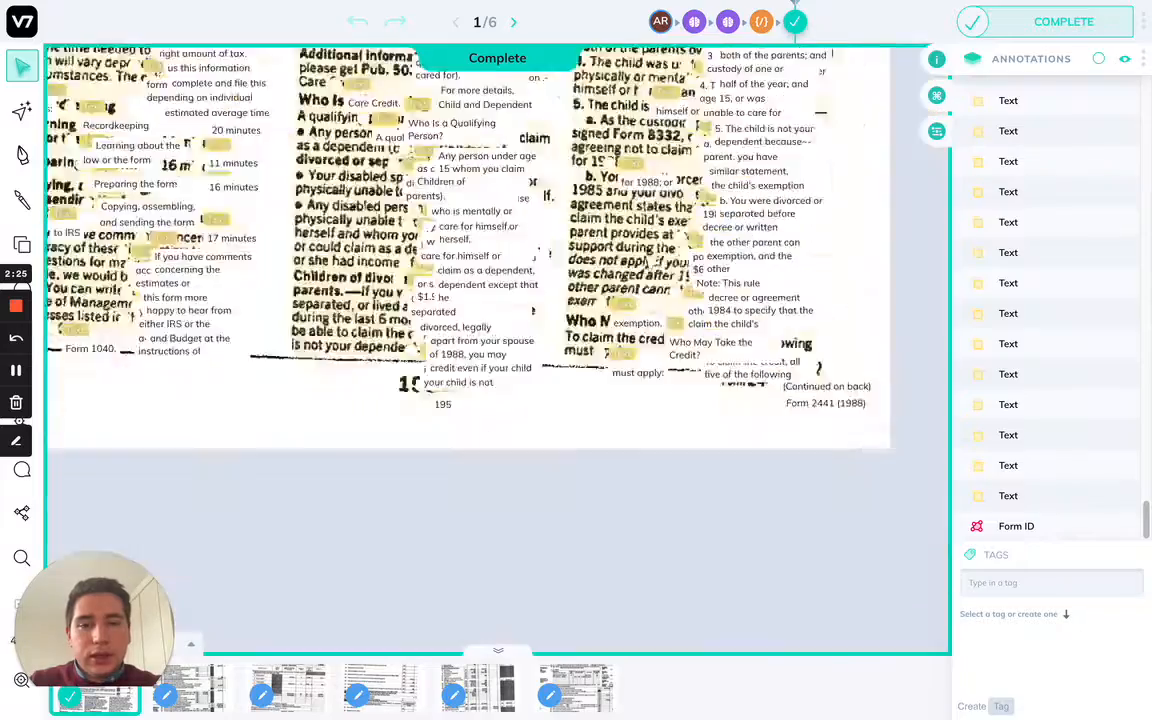
scroll(483, 424, up, 5)
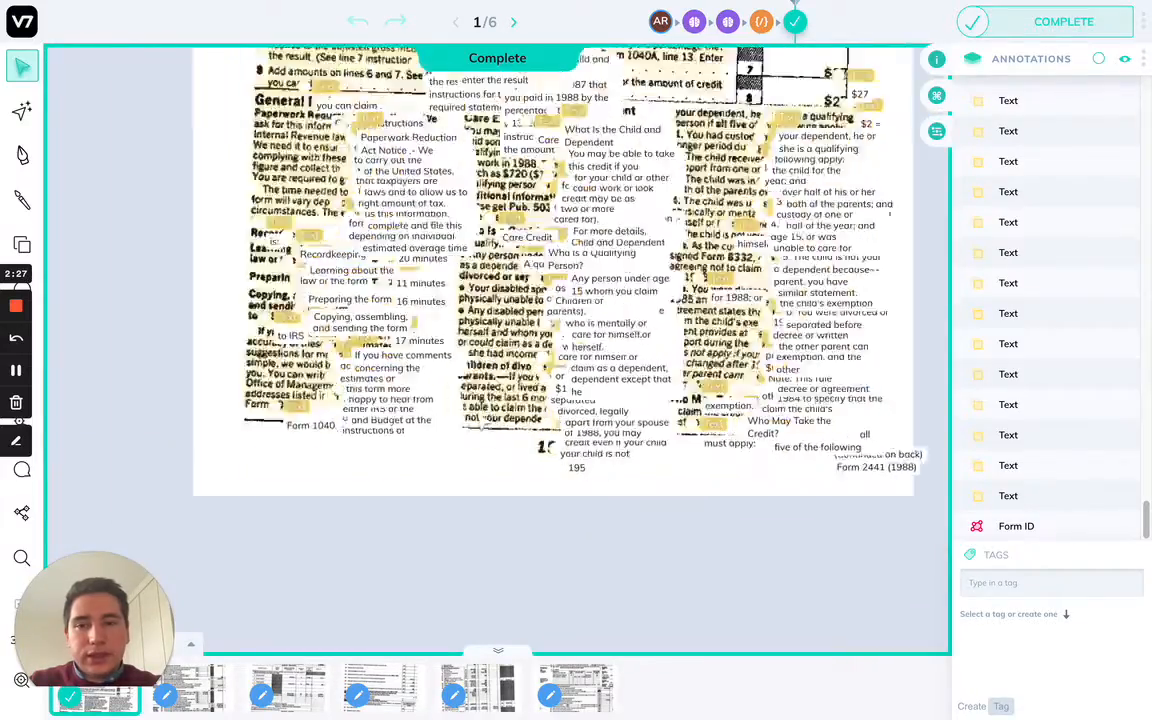
scroll(483, 424, down, 4)
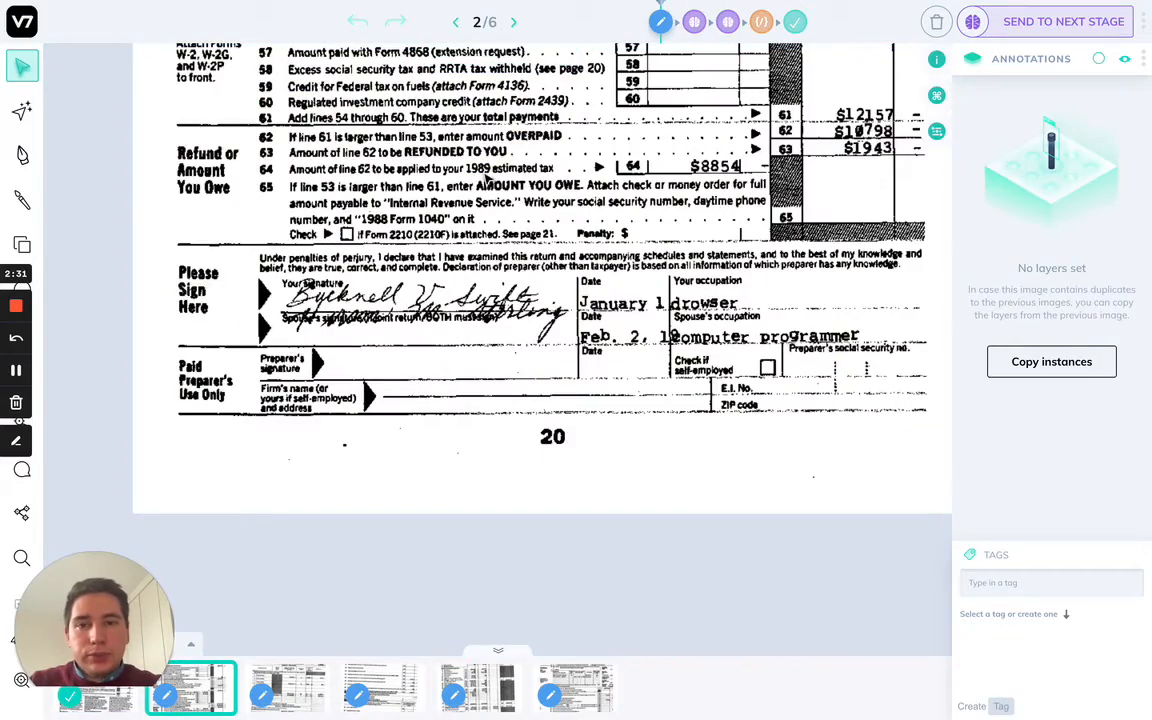
Inspect the header of the second image, Form 1040 page 2, and send it to the next stage
scroll(575, 220, up, 5)
drag(575, 102, 543, 232)
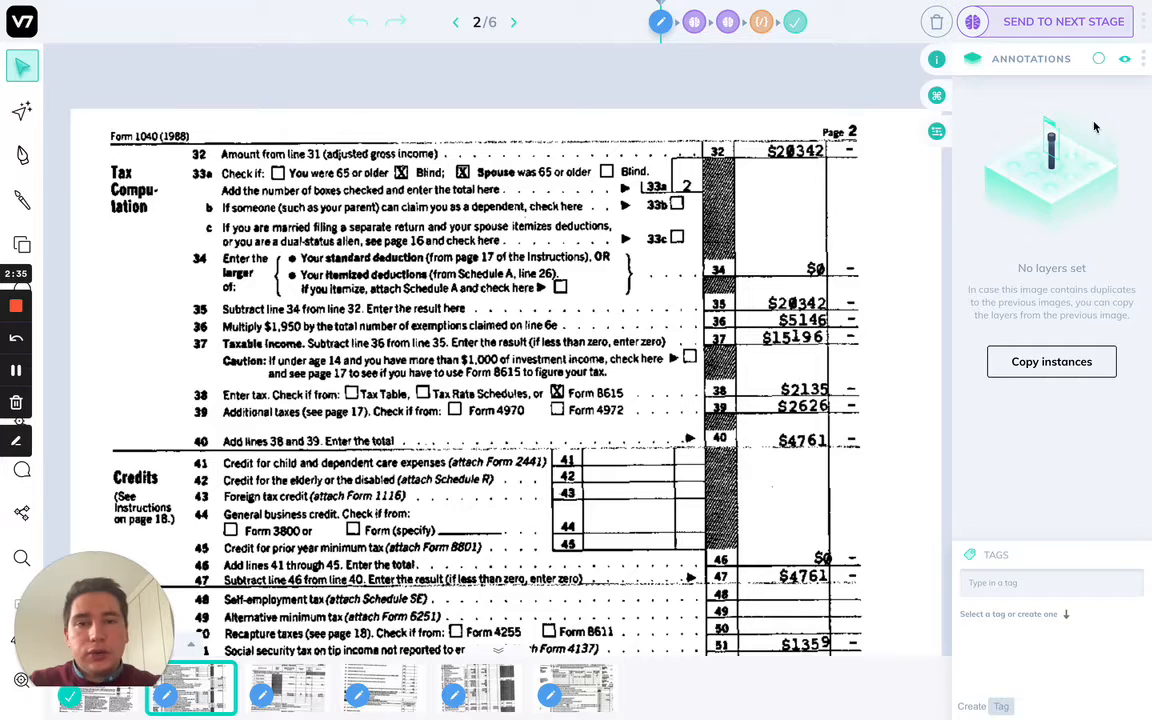
click(1043, 17)
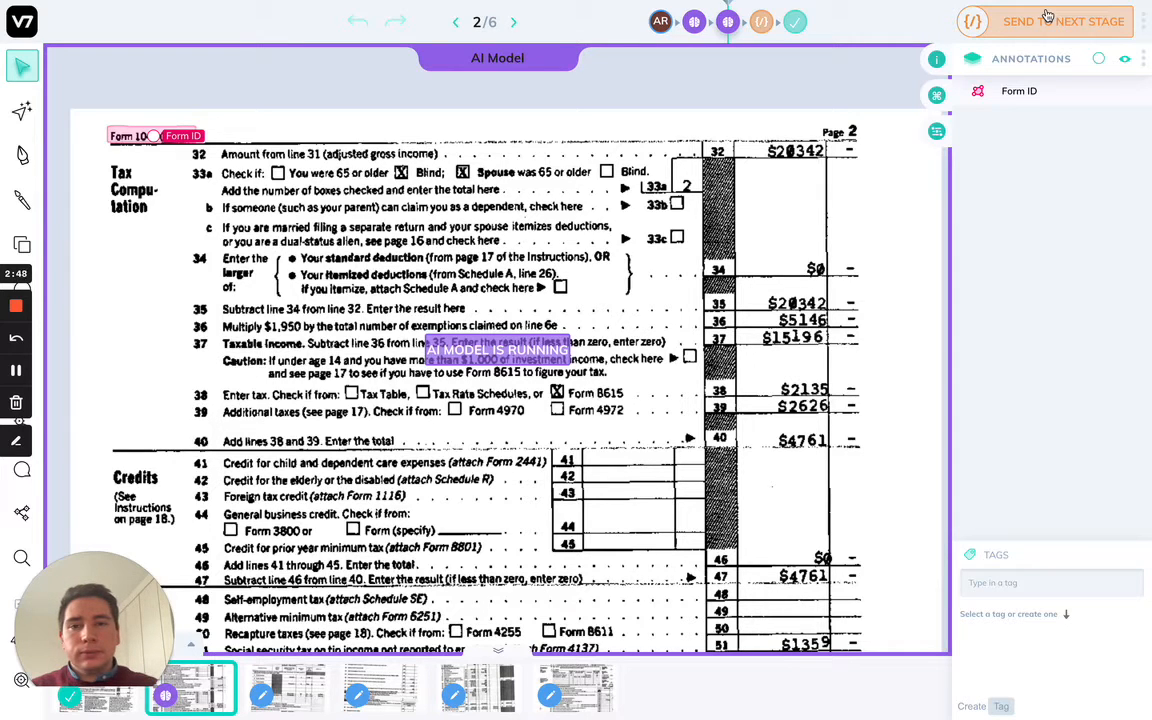
click(1046, 16)
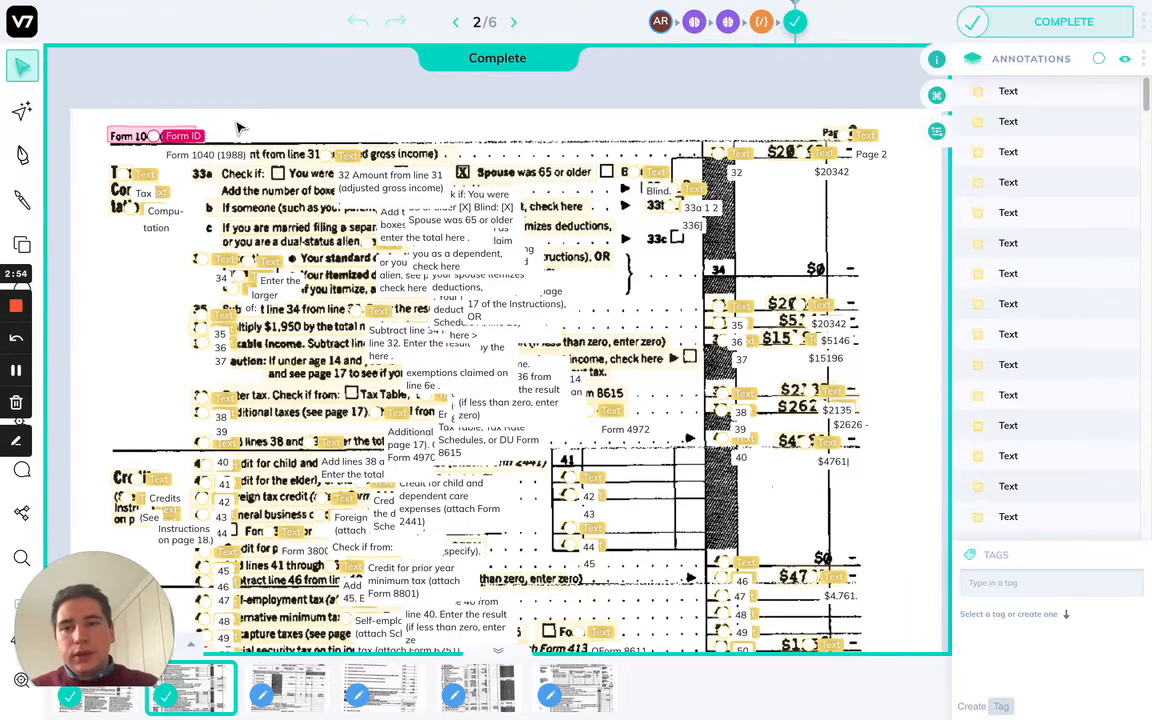
Examine the recognised text over the second form's page and the Form ID mask in its header
scroll(138, 119, up, 2)
scroll(138, 119, down, 8)
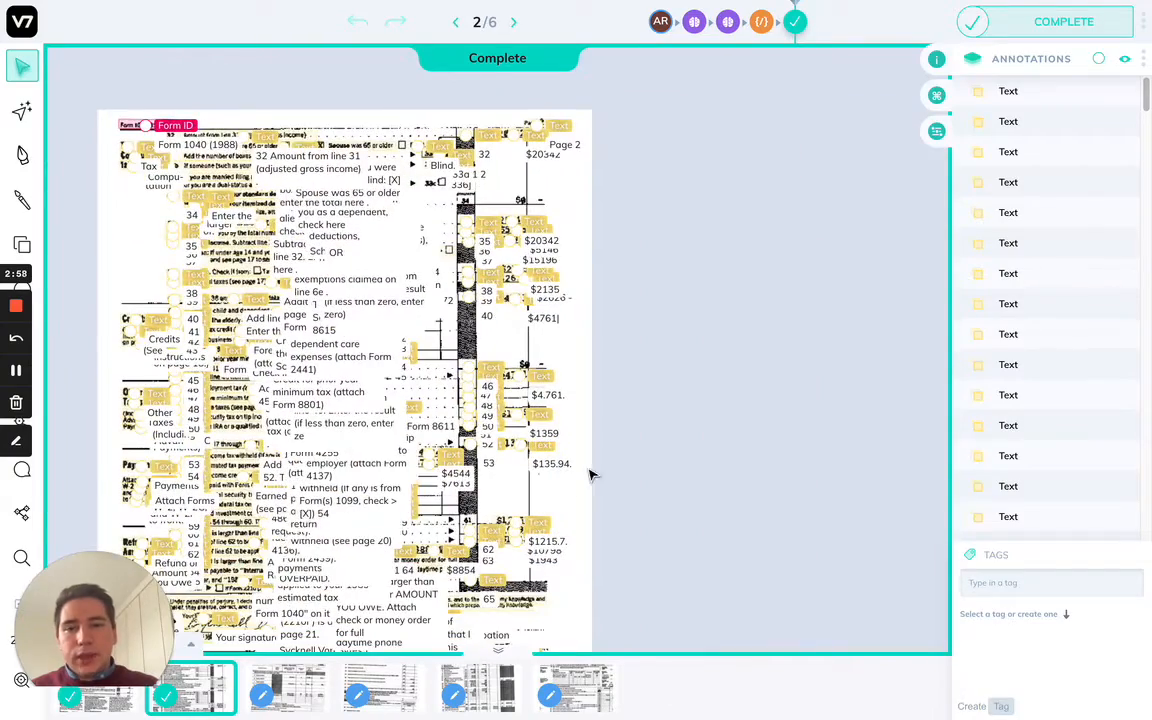
scroll(684, 386, down, 5)
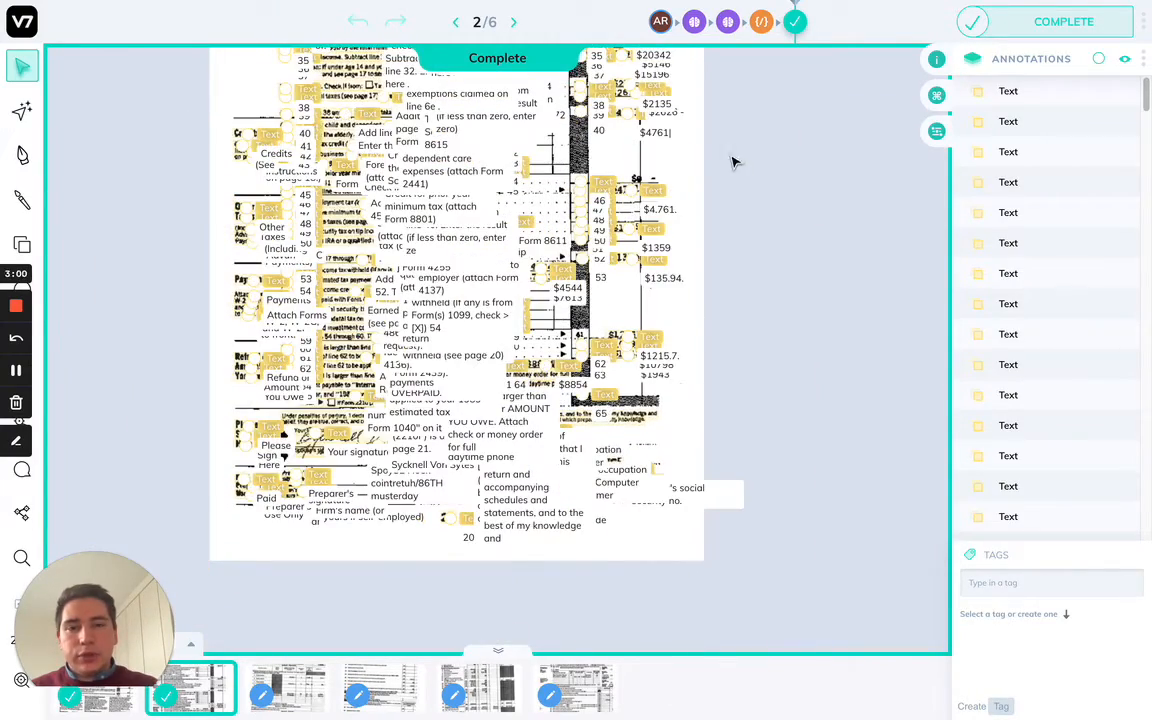
scroll(736, 220, up, 5)
scroll(270, 183, up, 5)
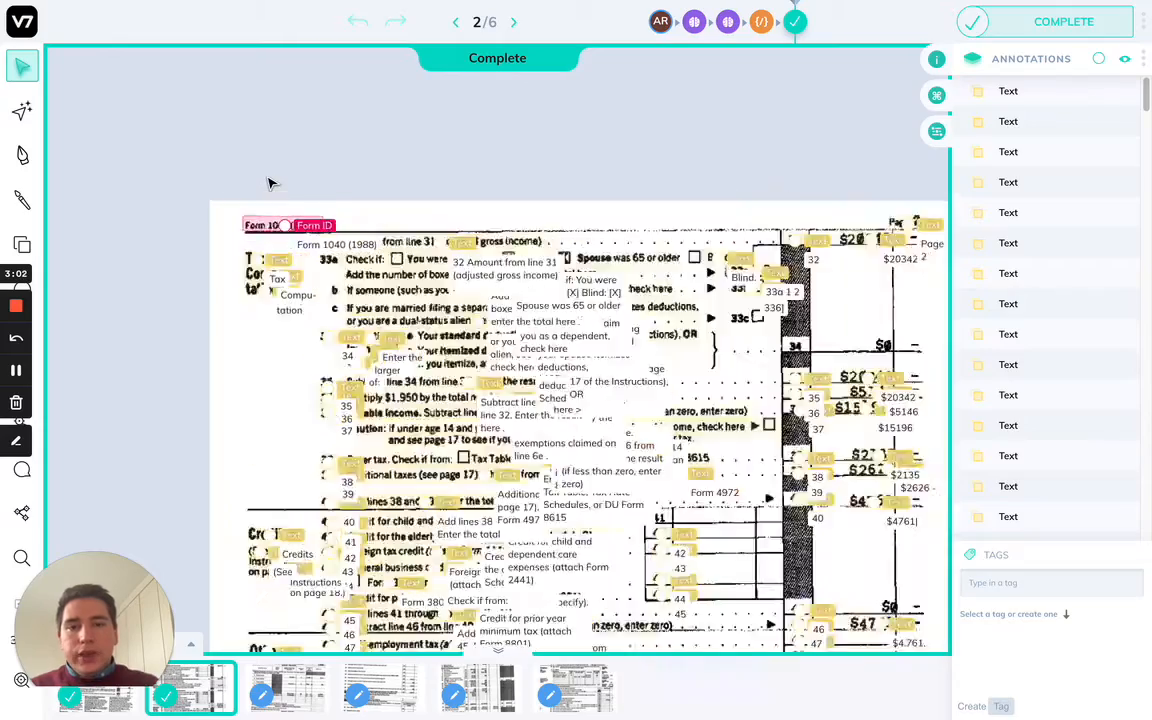
scroll(465, 208, down, 2)
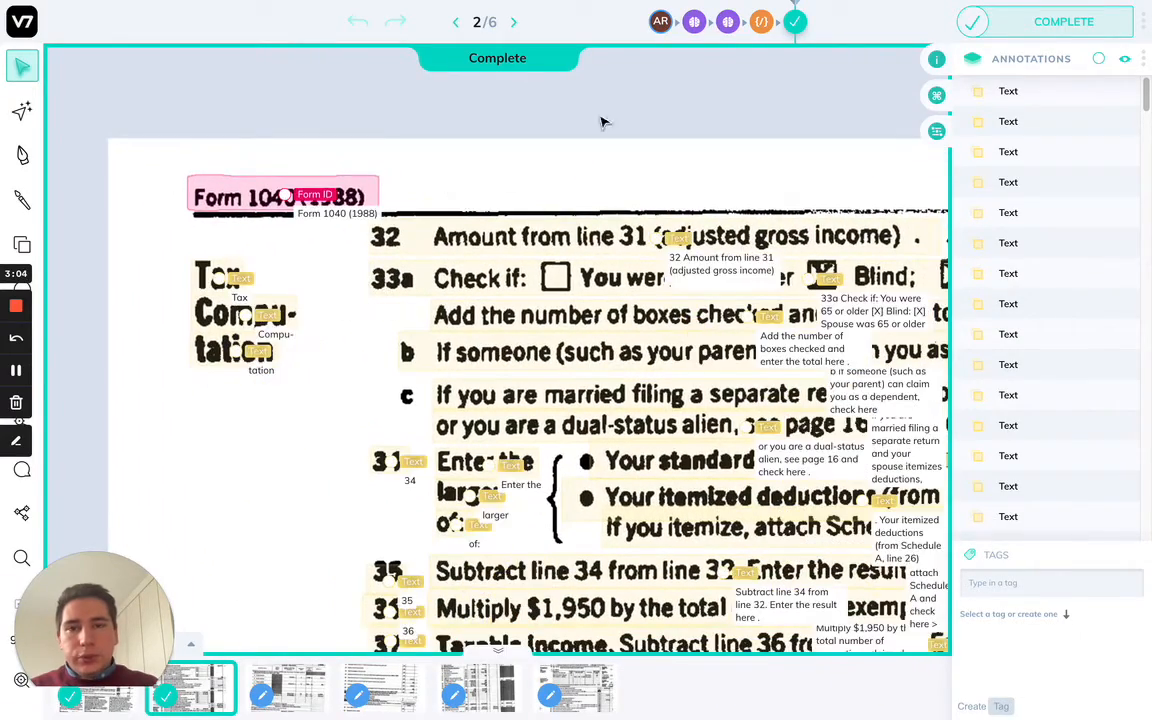
Step through the second image's past AI model and code stages, comparing the Form ID annotation and recognised text at each one
click(692, 22)
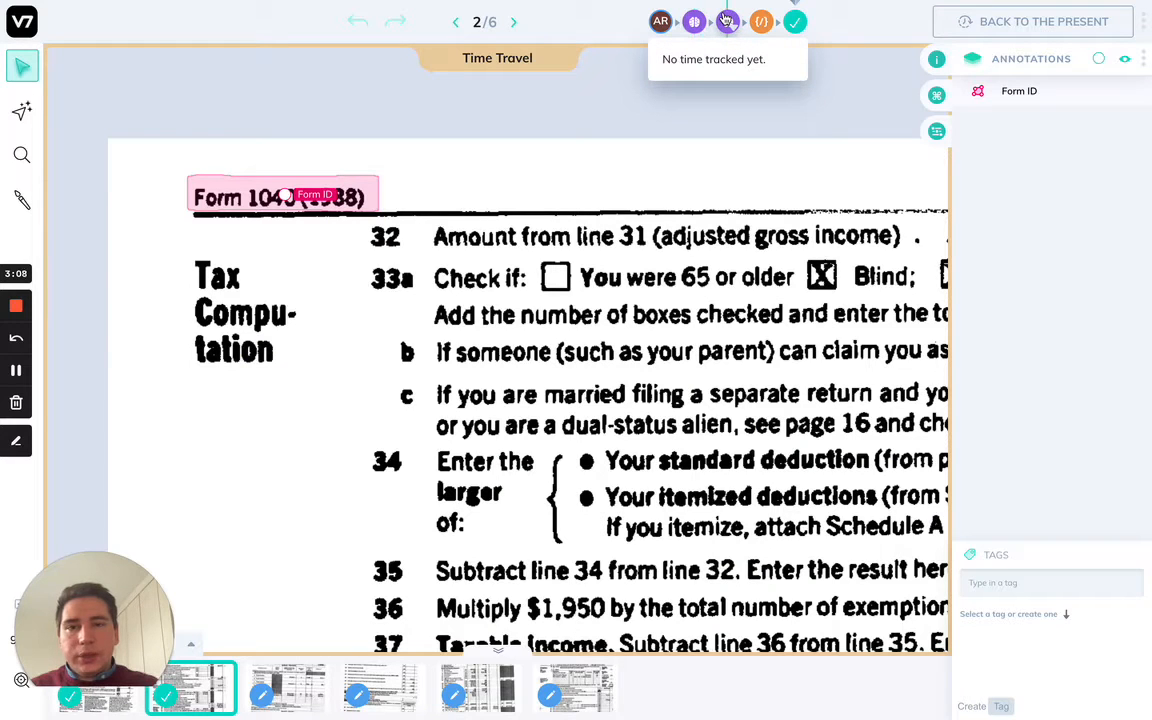
click(727, 20)
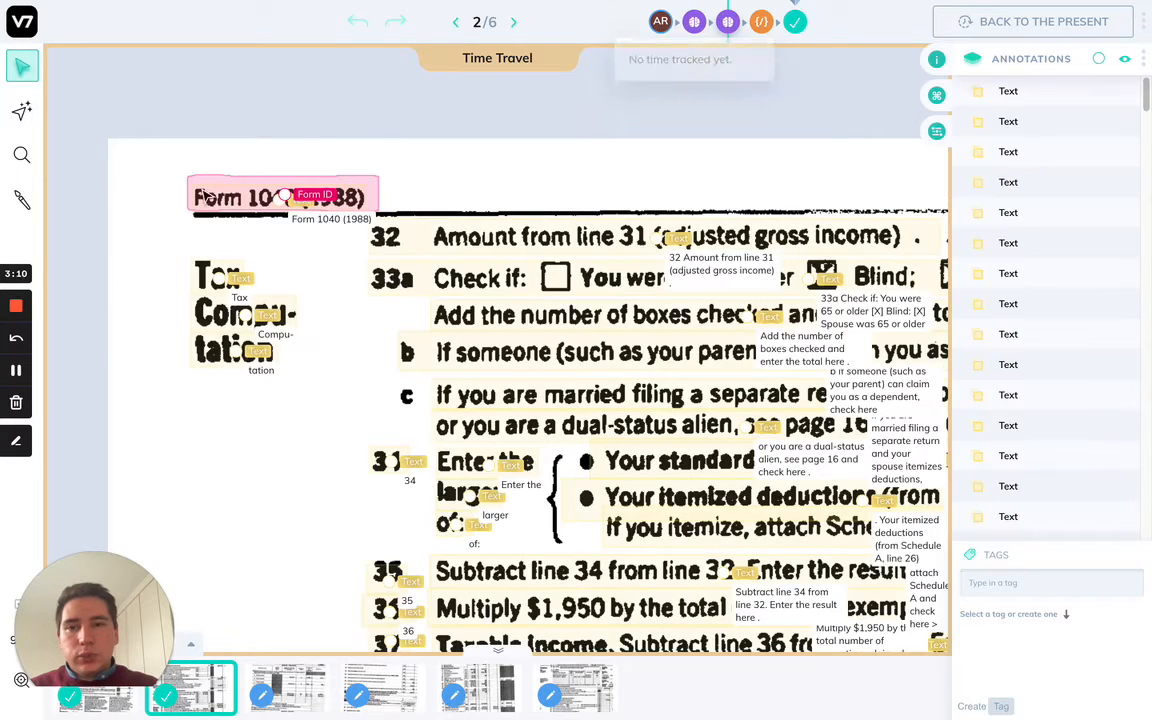
scroll(202, 193, up, 5)
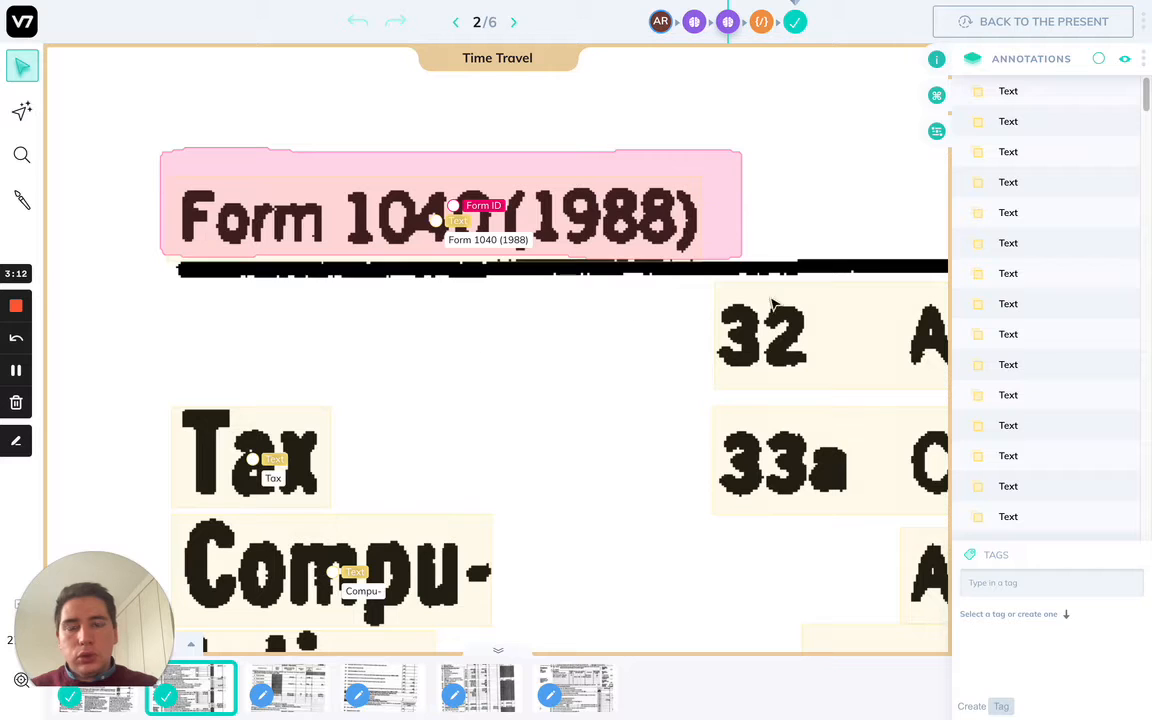
click(762, 22)
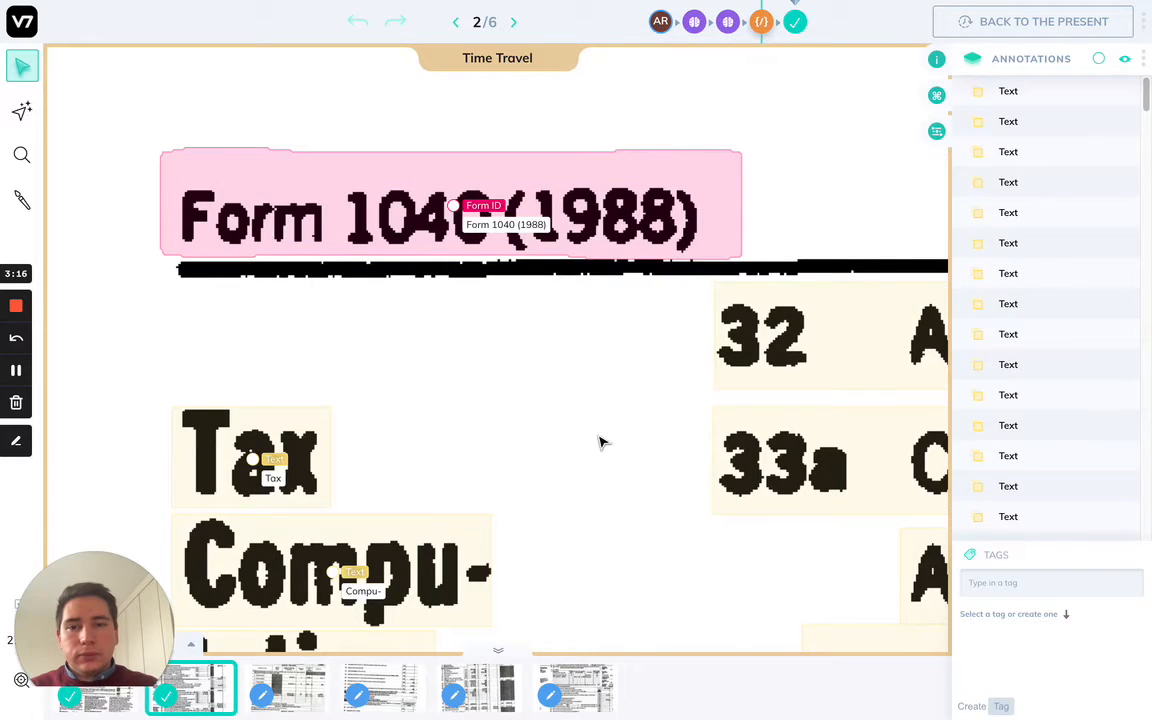
Examine the text recognised from the handwritten signatures in the second form's Please Sign Here section
scroll(599, 442, down, 6)
scroll(757, 157, down, 3)
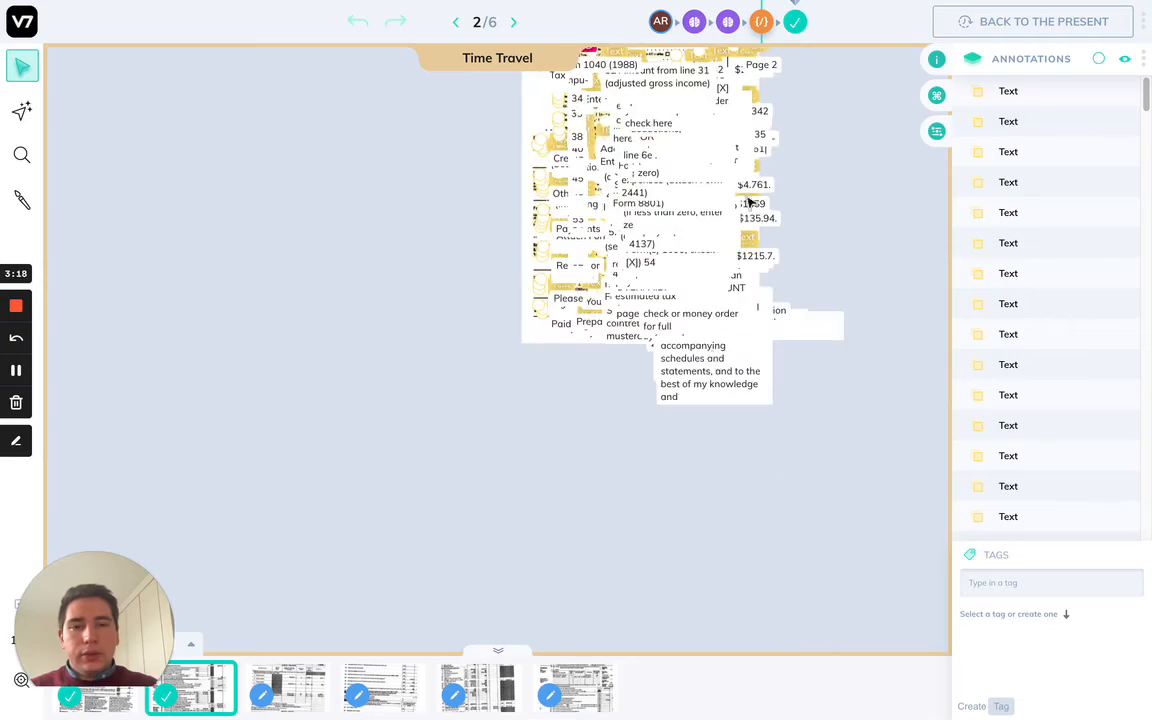
scroll(662, 330, up, 5)
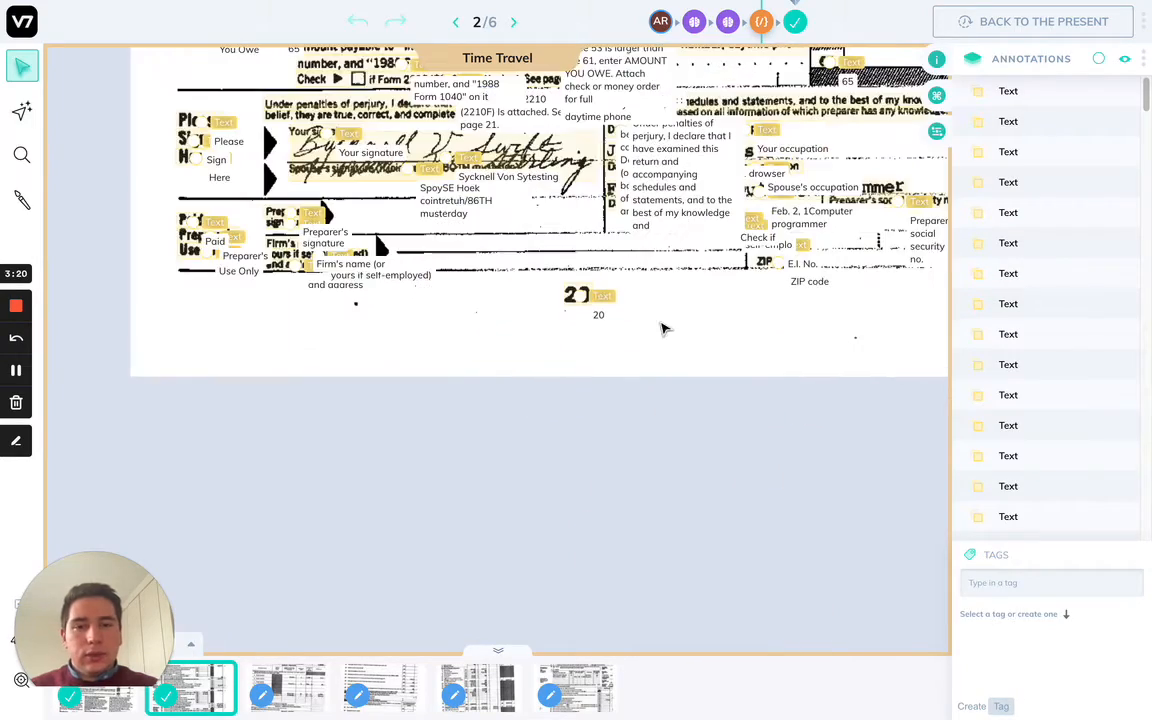
scroll(679, 267, up, 4)
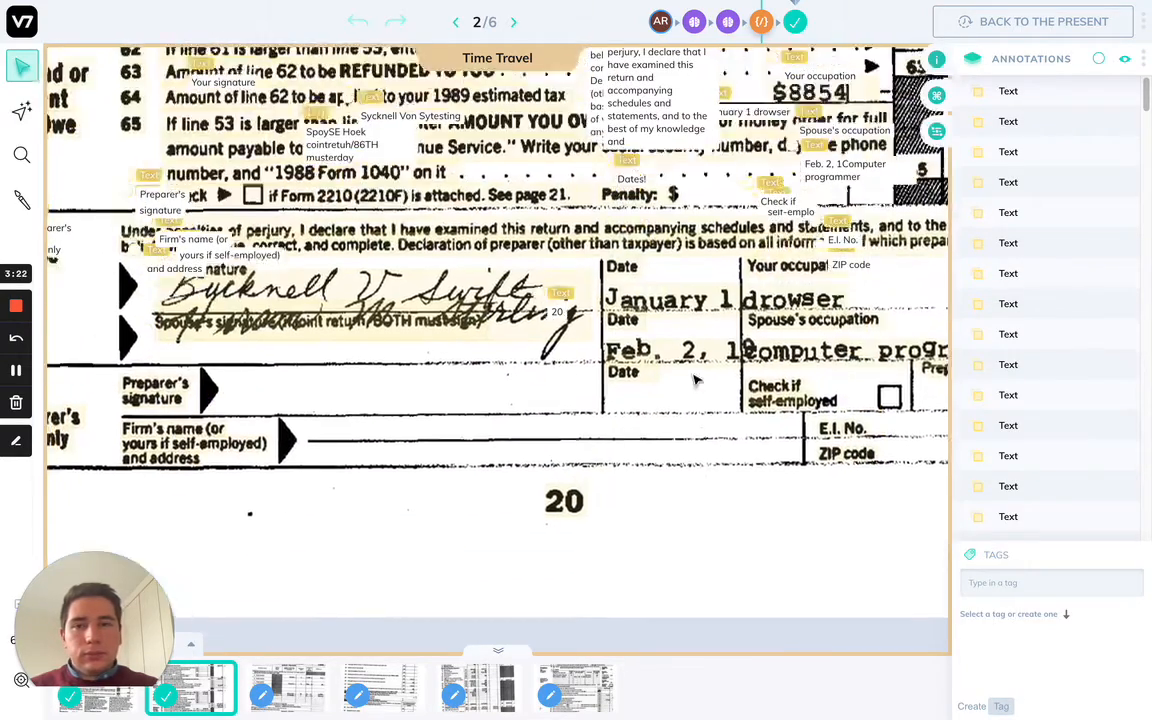
scroll(640, 420, up, 3)
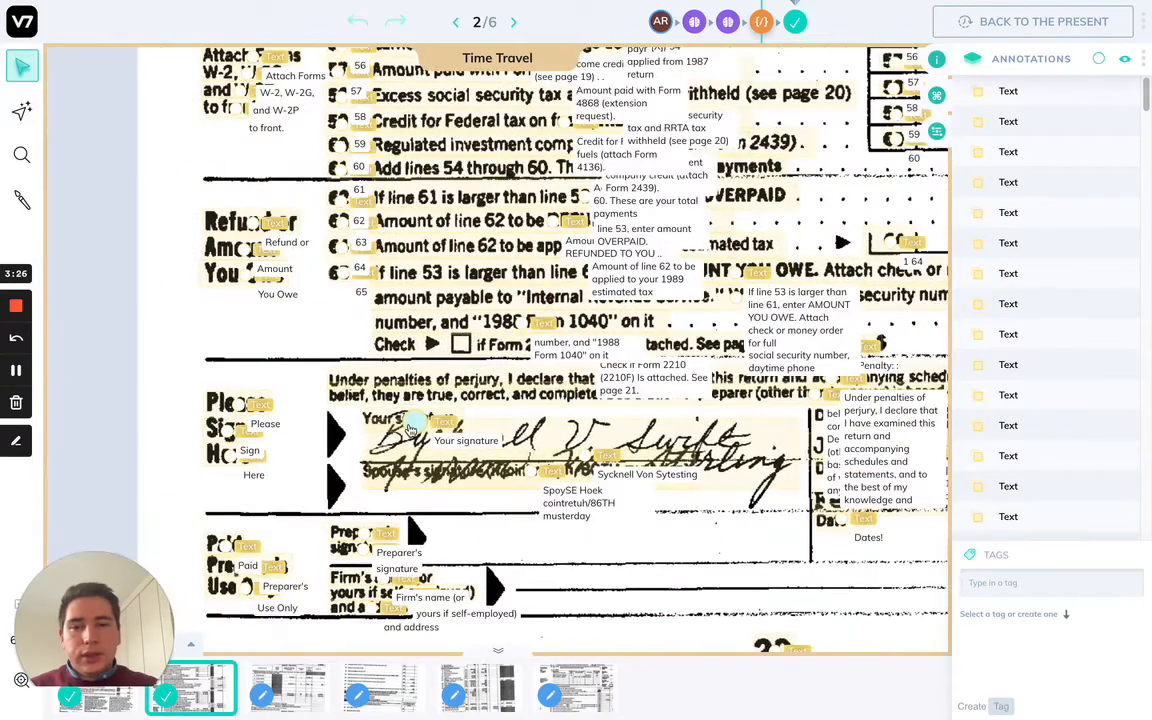
scroll(400, 423, up, 3)
scroll(399, 423, up, 3)
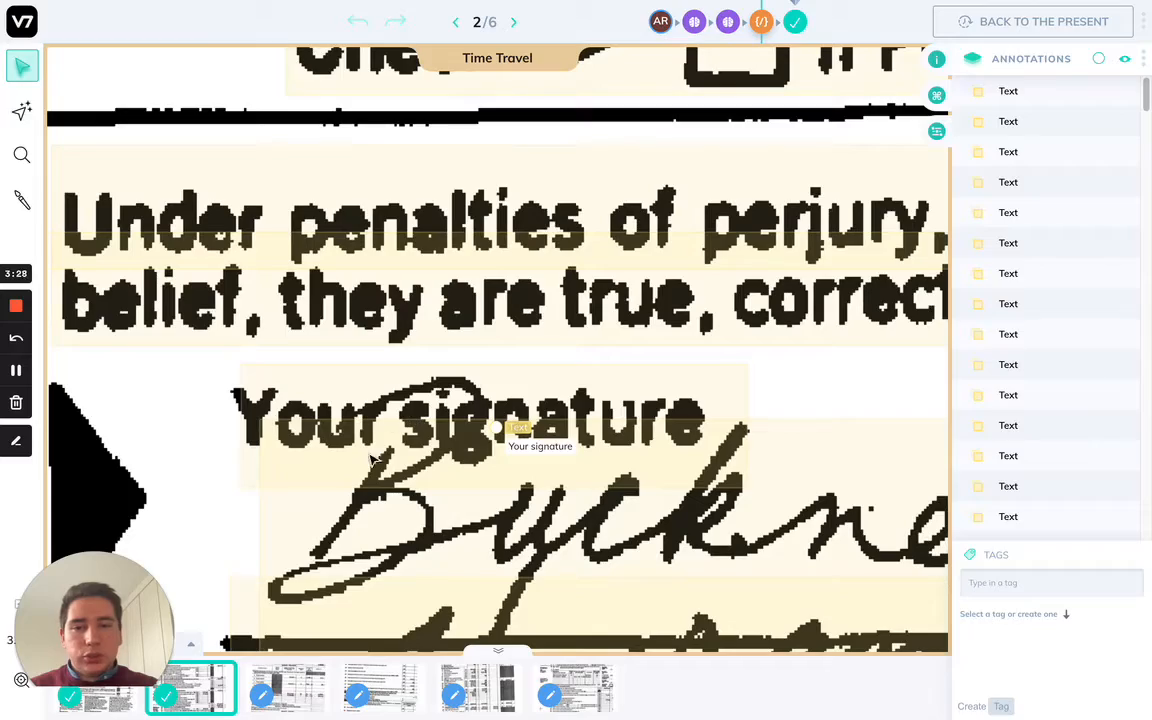
scroll(478, 390, down, 3)
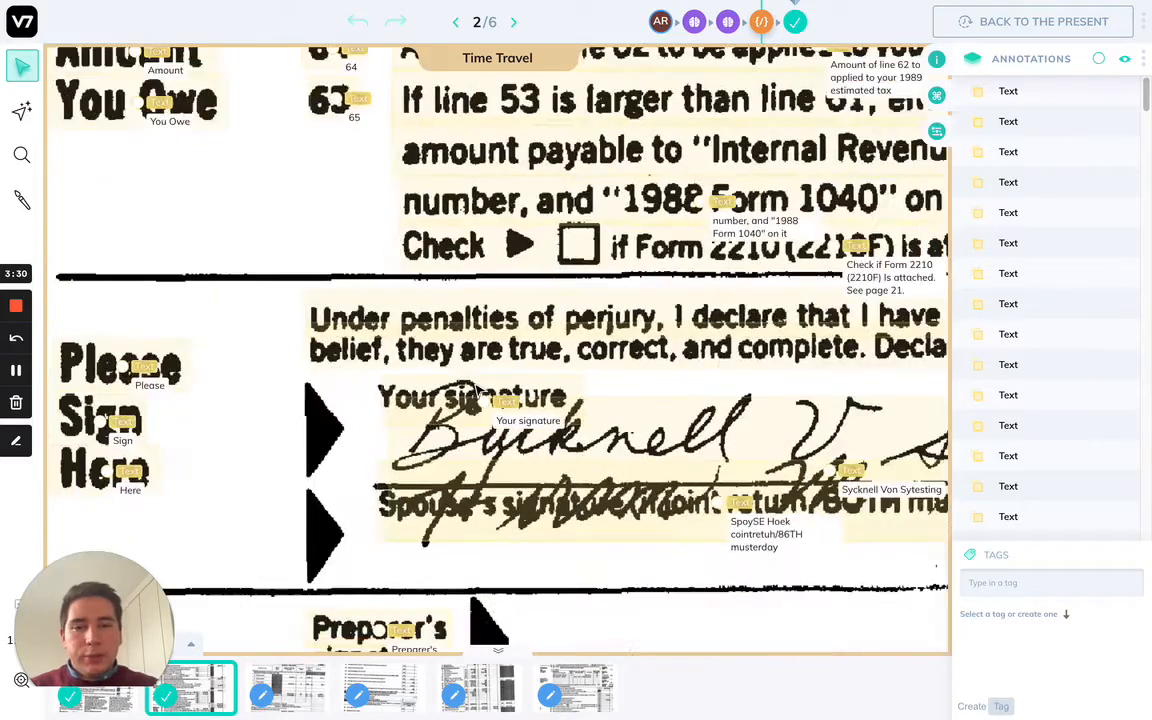
scroll(800, 326, down, 2)
drag(850, 593, 661, 547)
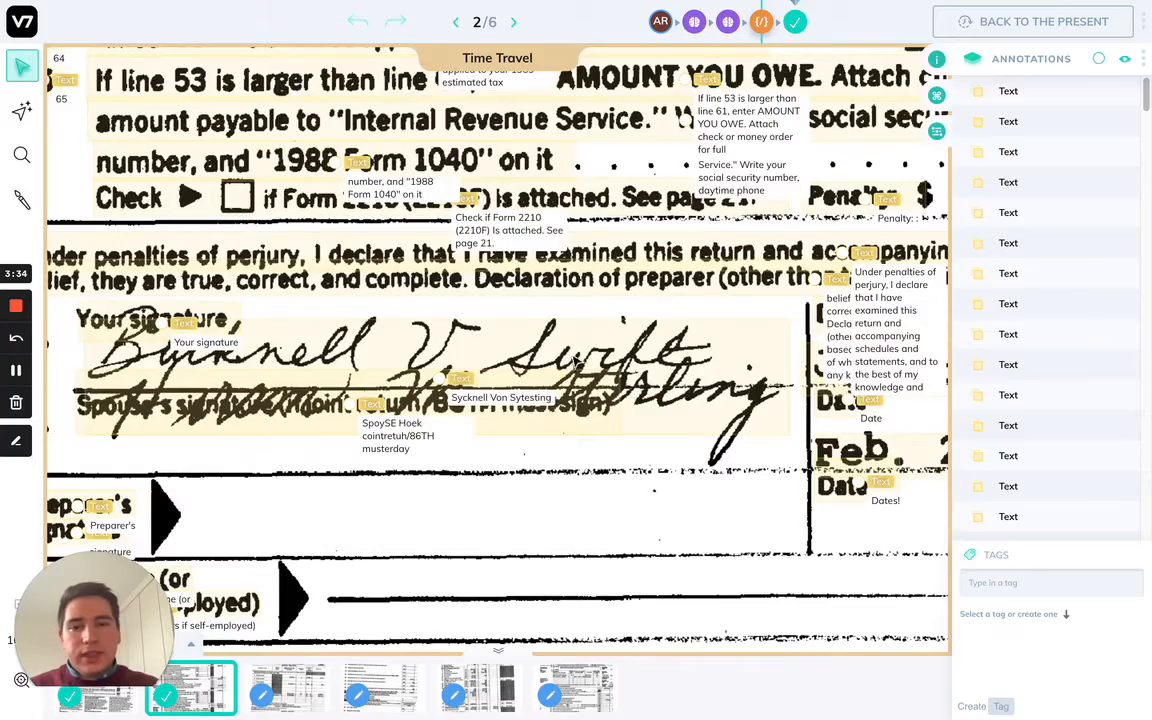
Examine the recognised text in the second form's date, occupation and preparer fields and its payment amounts column
scroll(623, 546, down, 3)
mouse_move(838, 600)
mouse_down()
mouse_move(590, 539)
mouse_move(414, 468)
mouse_up()
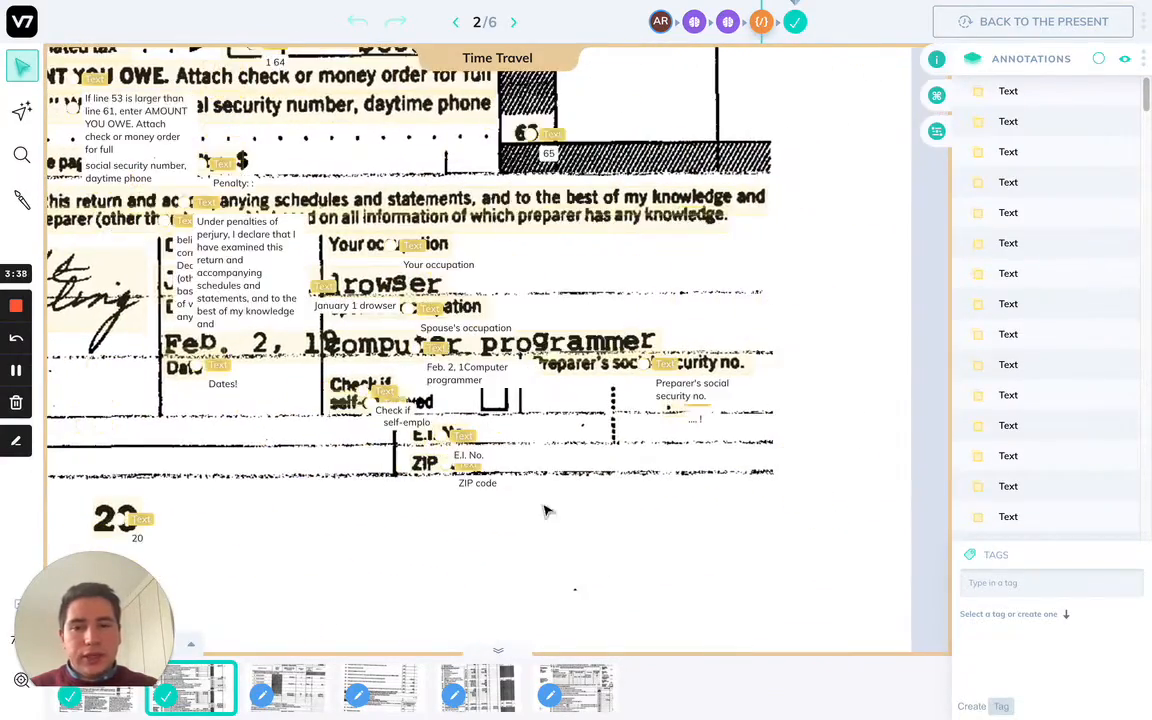
drag(615, 452, 684, 385)
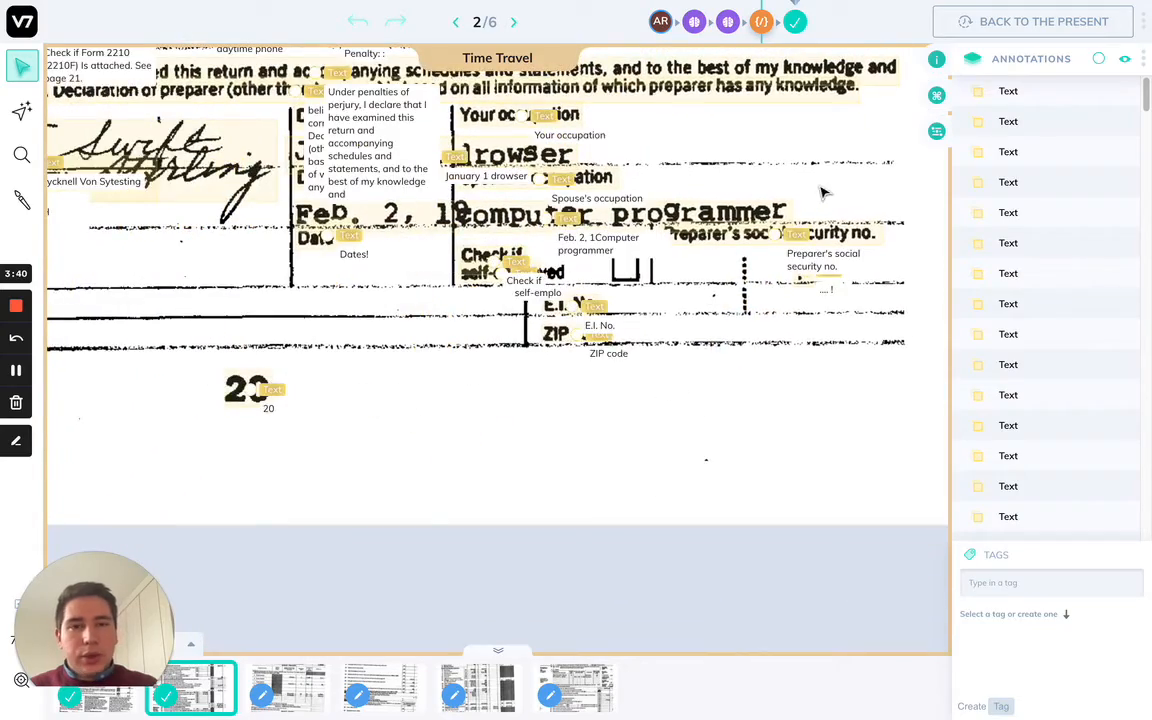
mouse_move(820, 190)
mouse_down()
mouse_move(739, 412)
mouse_move(760, 432)
mouse_up()
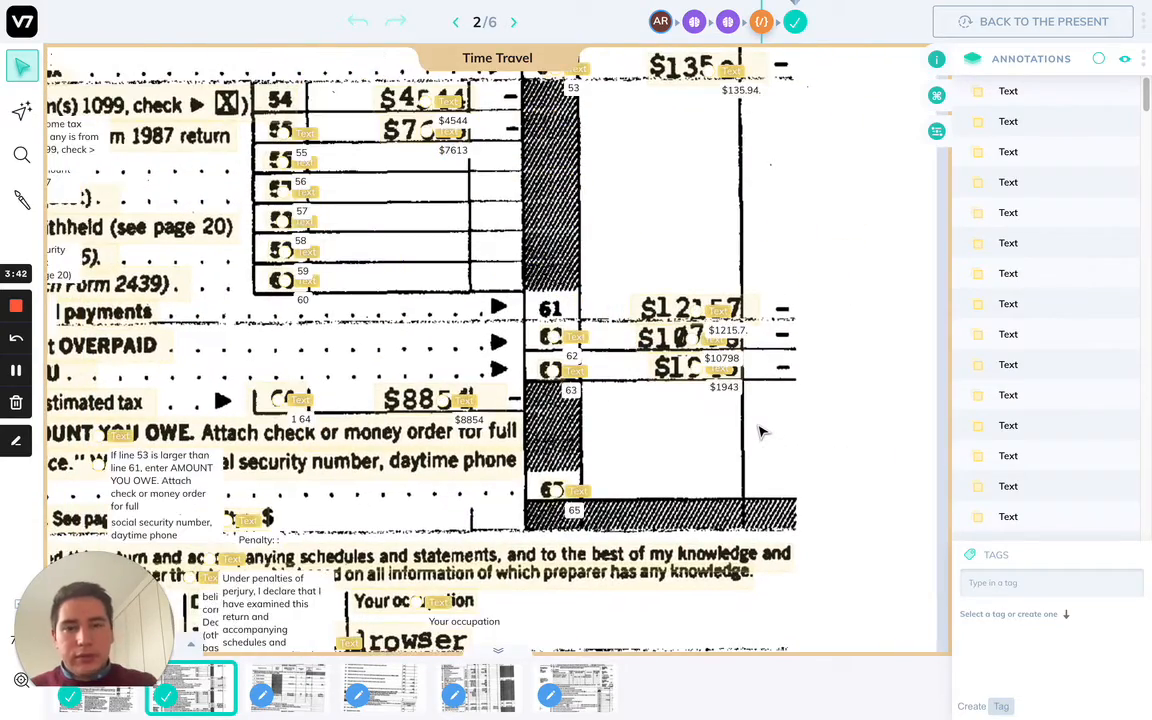
Open the fifth image, the Schedule E form, and send it to the next stage
key(Right)
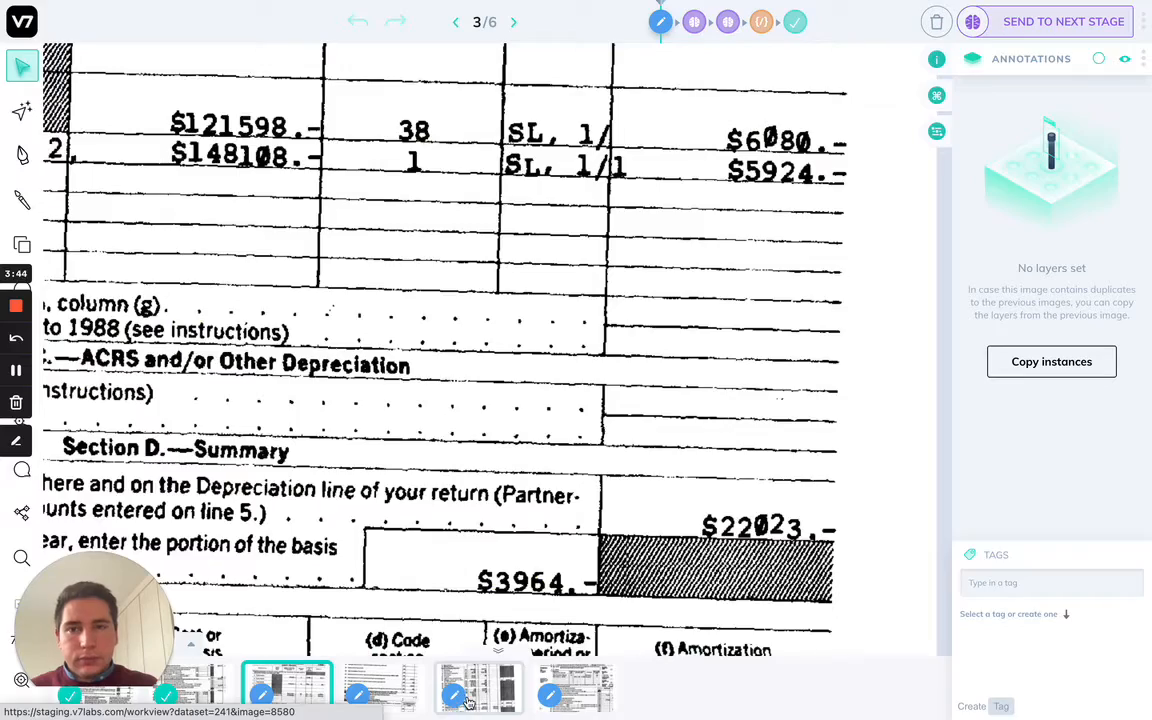
click(465, 695)
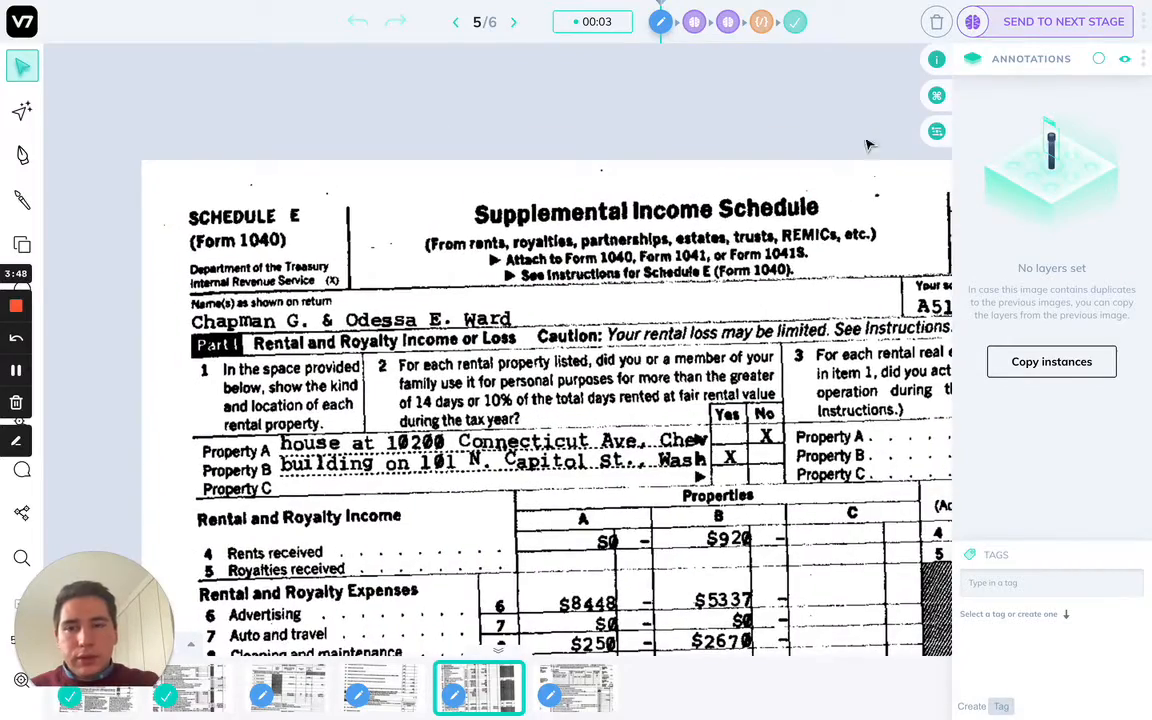
click(1018, 22)
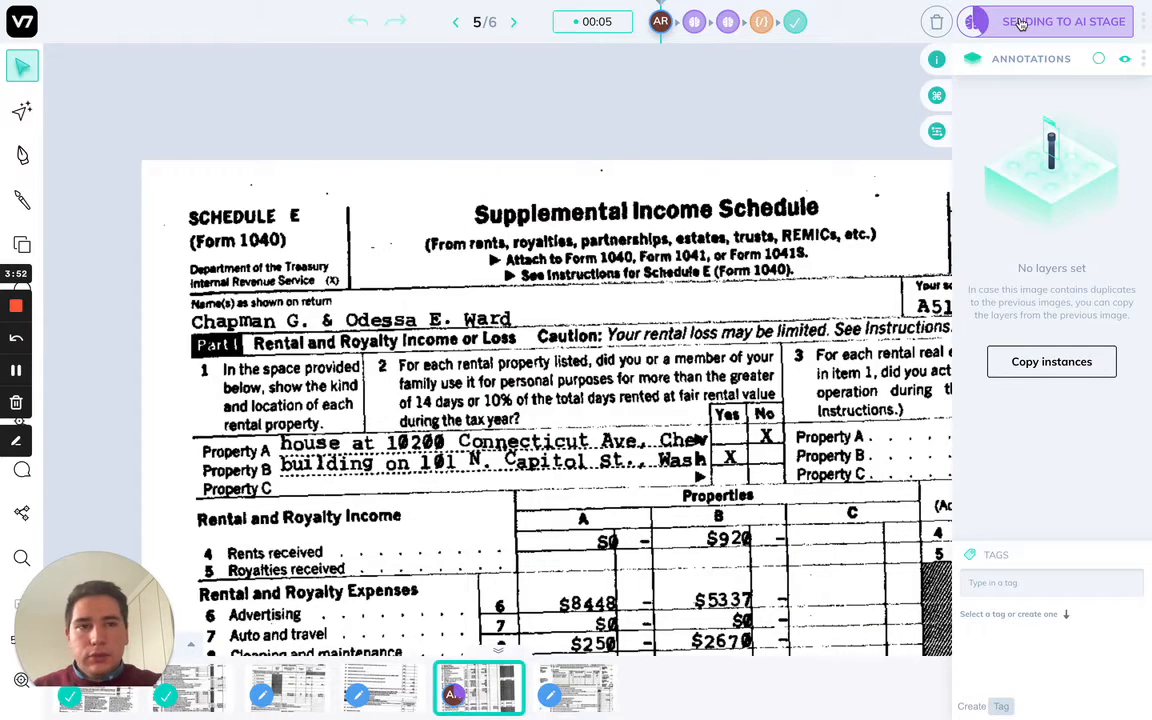
Send the fourth and sixth images to the next stage and check the Form ID masks on the fifth and sixth images
click(383, 688)
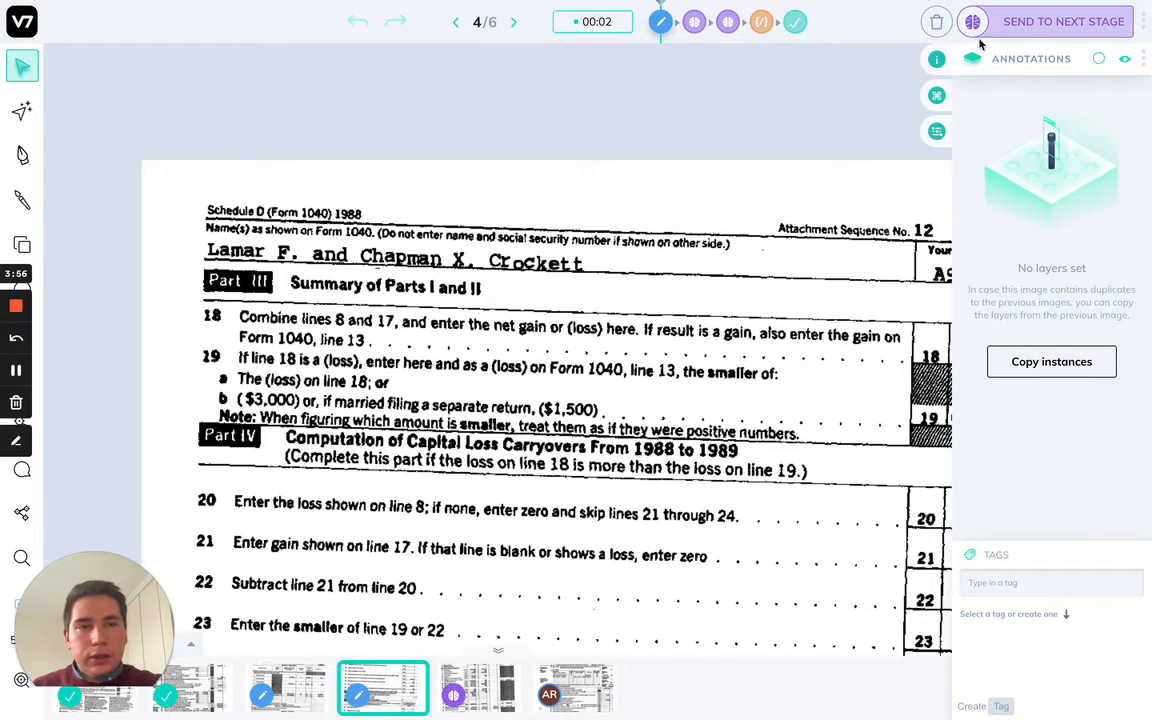
click(470, 692)
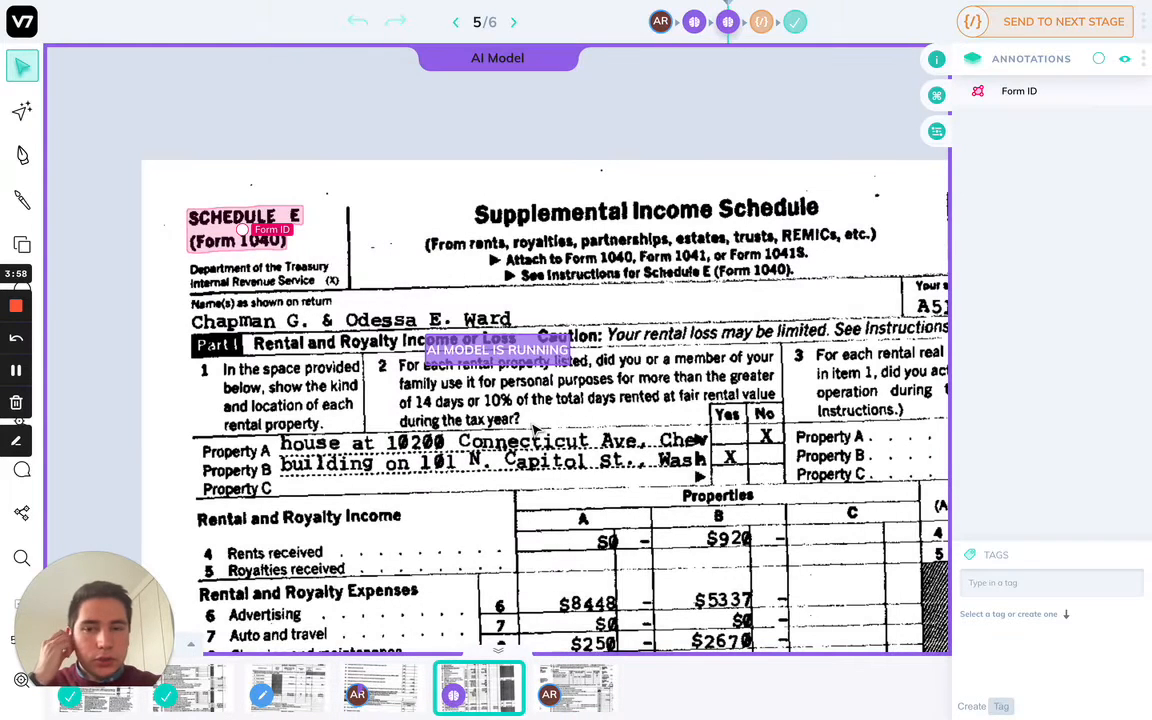
click(574, 697)
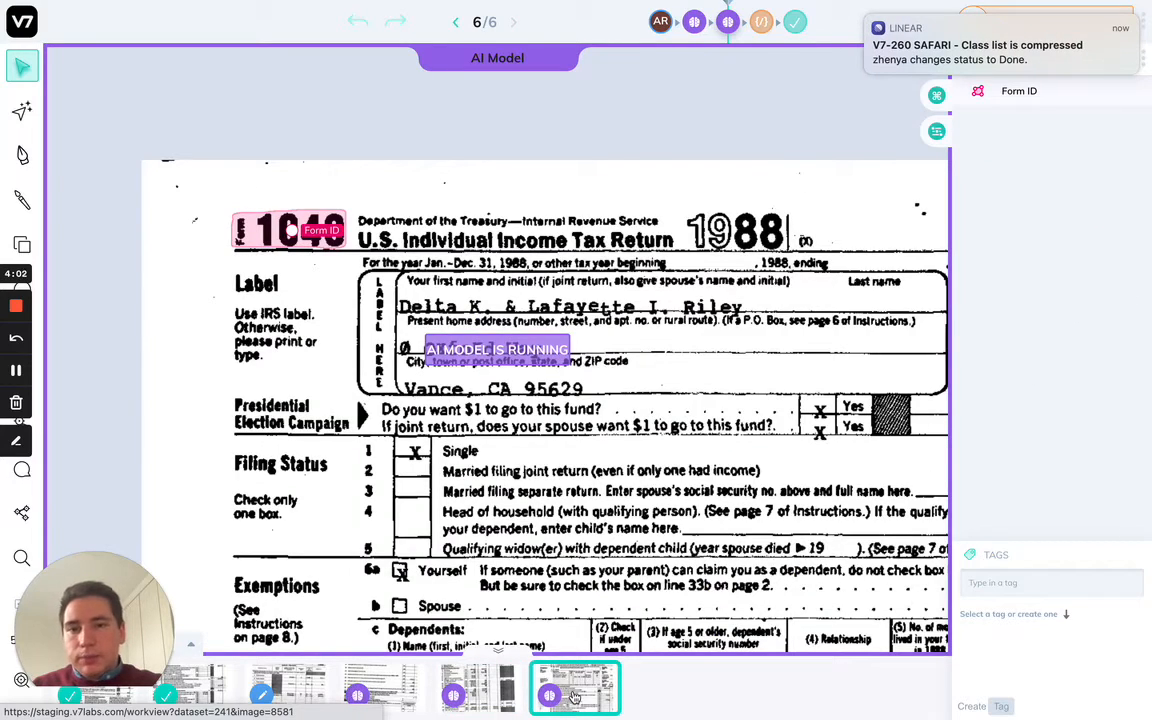
Go back through the fifth image to the fourth, the Schedule D form, and examine the text recognised for its Form ID
key(Left)
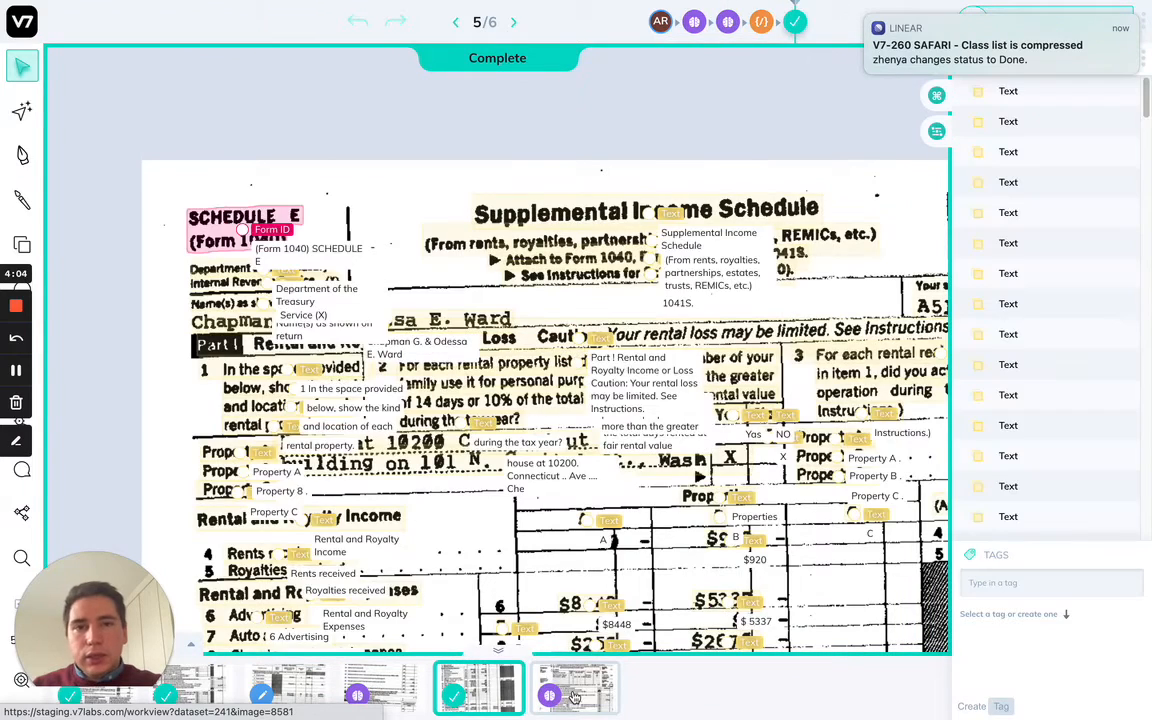
key(Left)
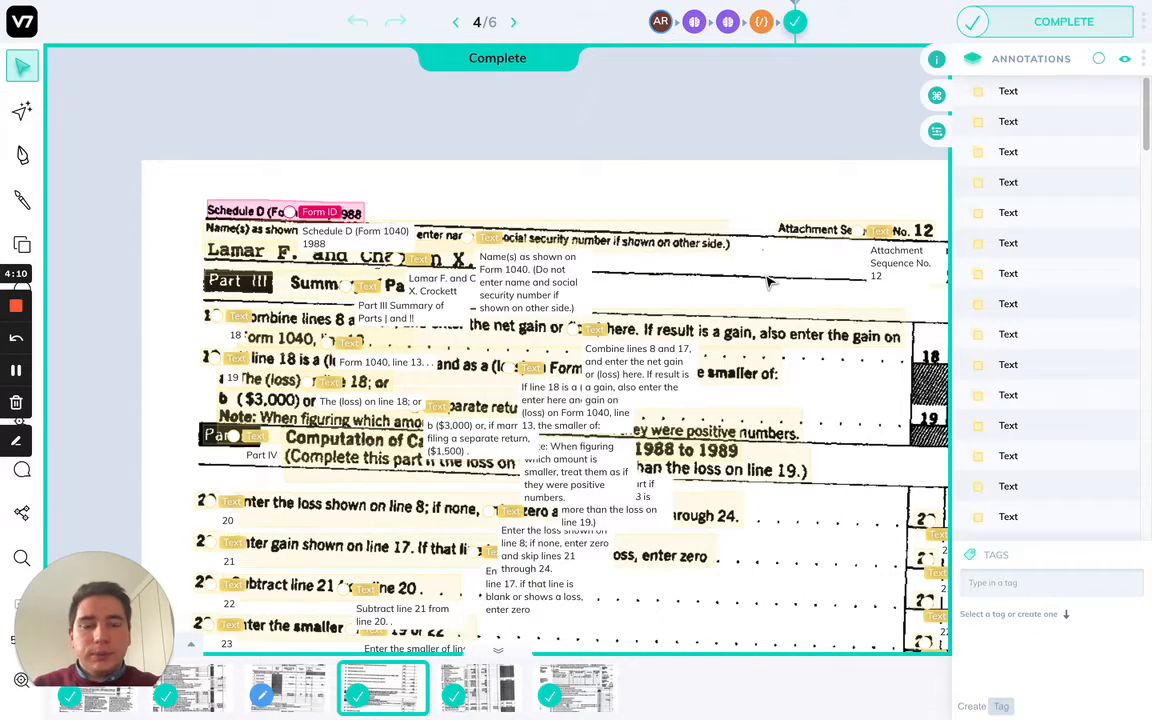
drag(832, 411, 692, 147)
scroll(743, 326, down, 3)
scroll(743, 326, down, 3)
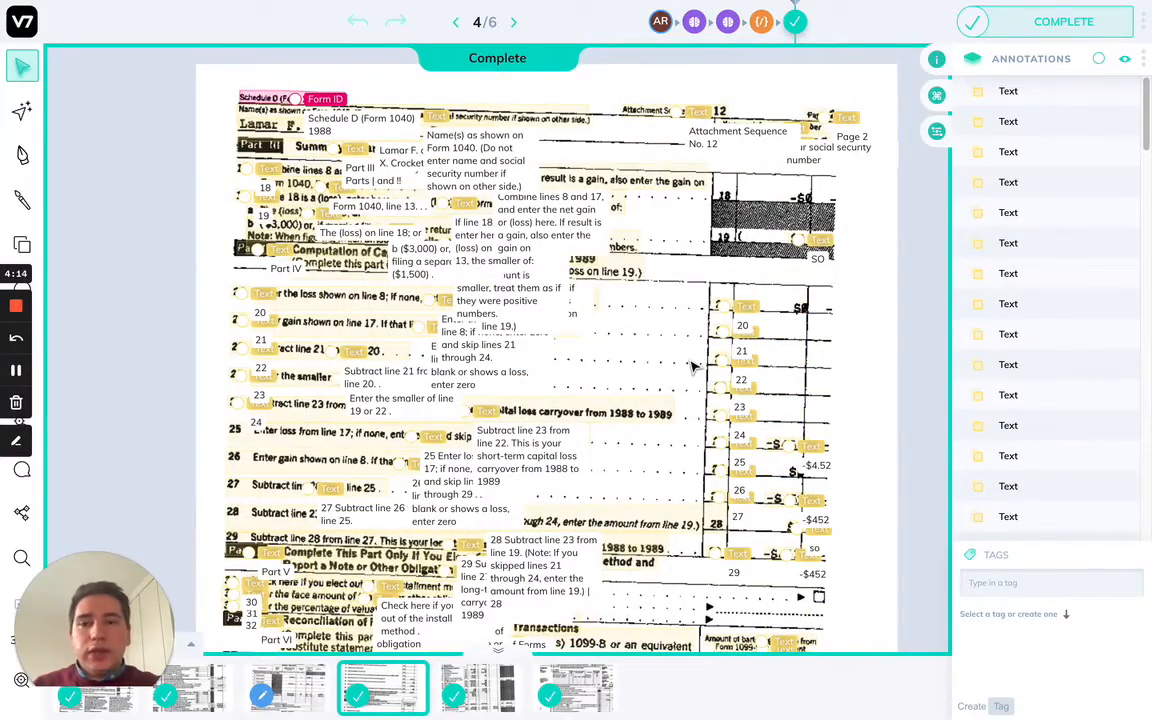
scroll(193, 70, up, 5)
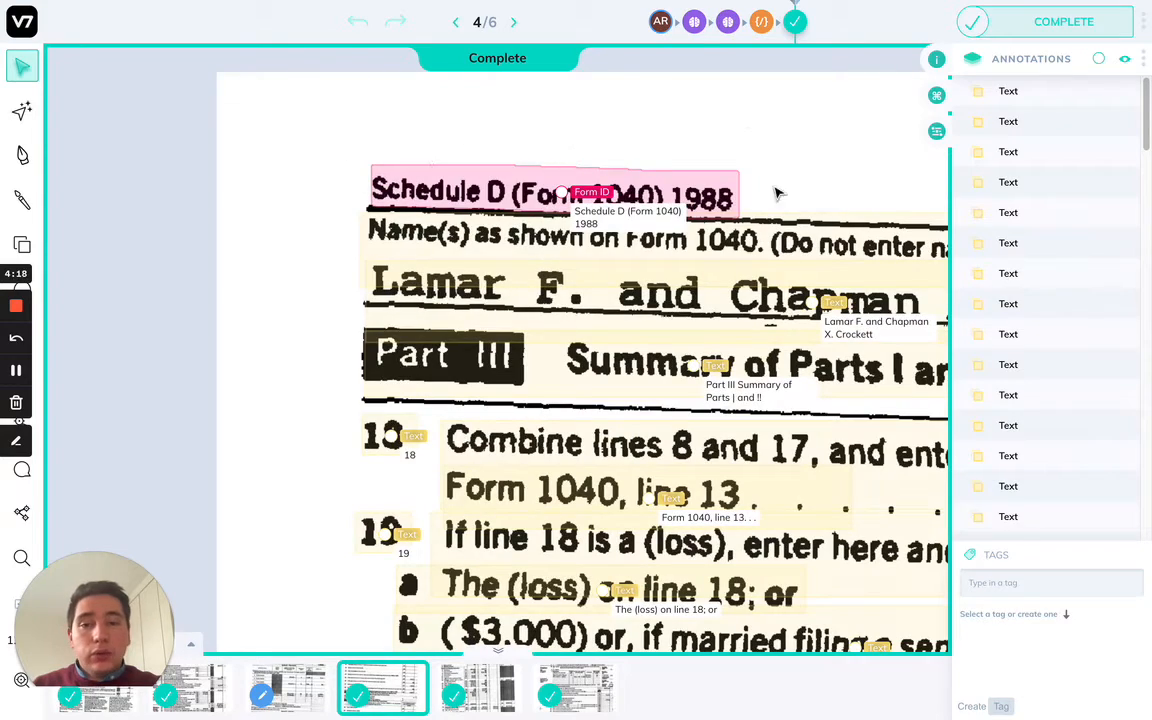
Examine the recognised text in the Schedule D form's capital loss carryover lines and the bartering reconciliation section below them
scroll(663, 157, down, 5)
scroll(826, 163, down, 5)
scroll(826, 163, right, 5)
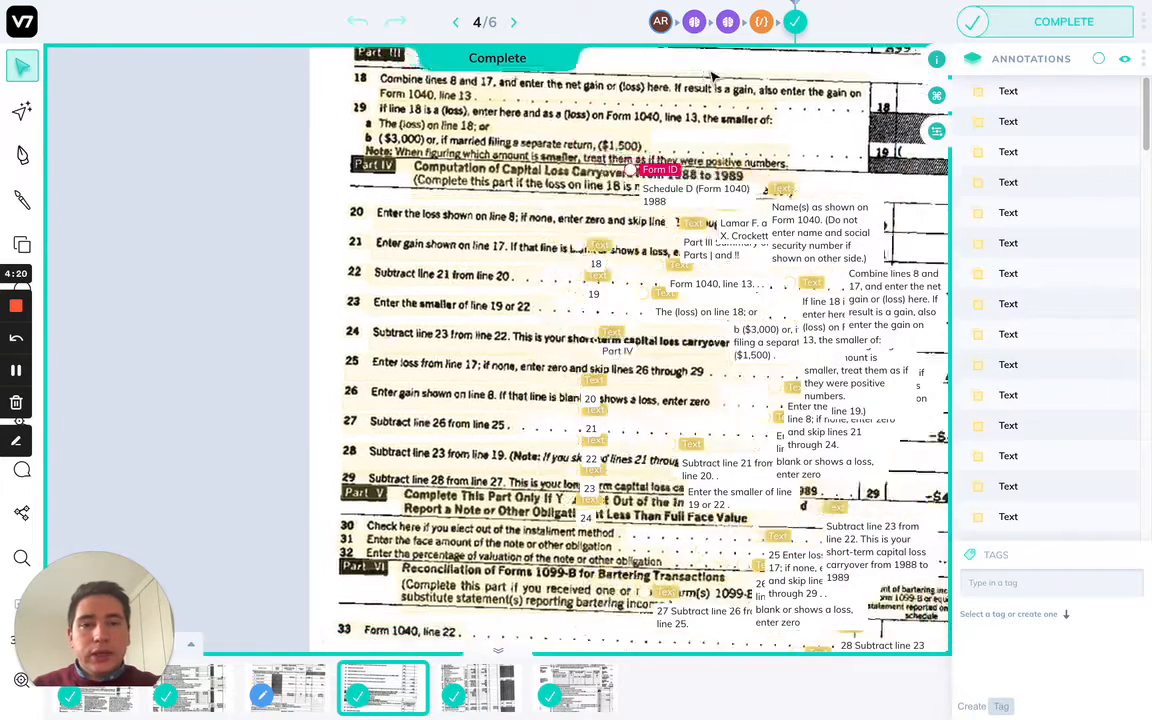
drag(823, 279, 691, 221)
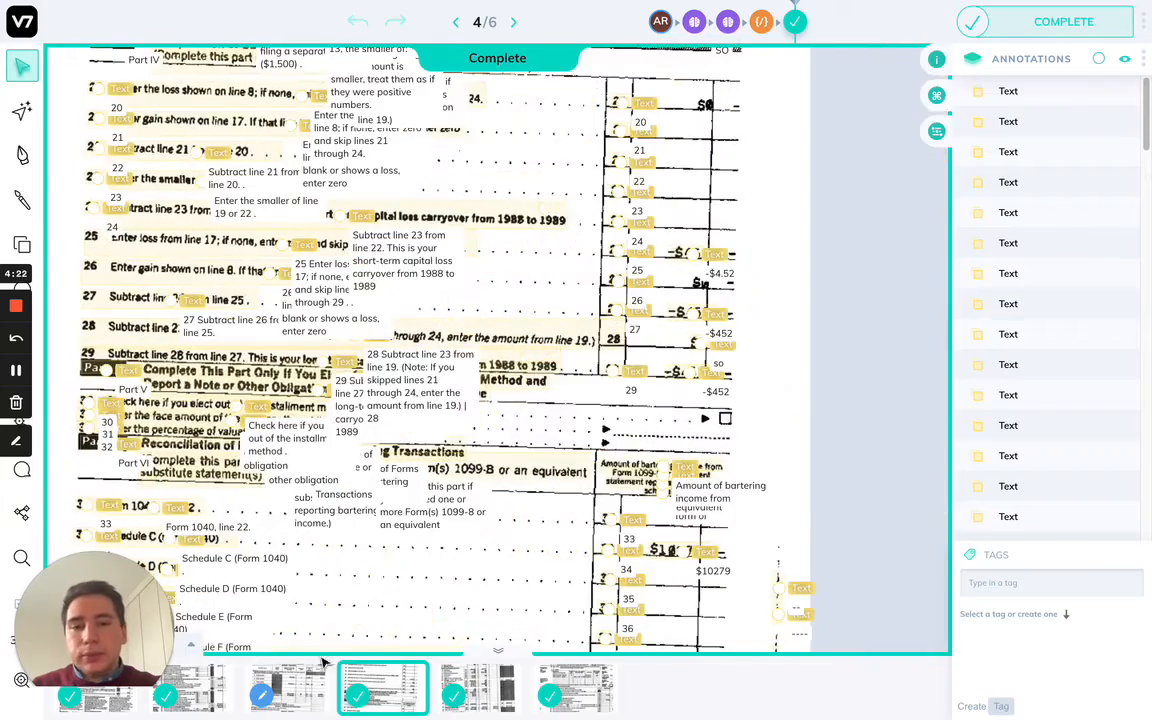
drag(444, 602, 480, 426)
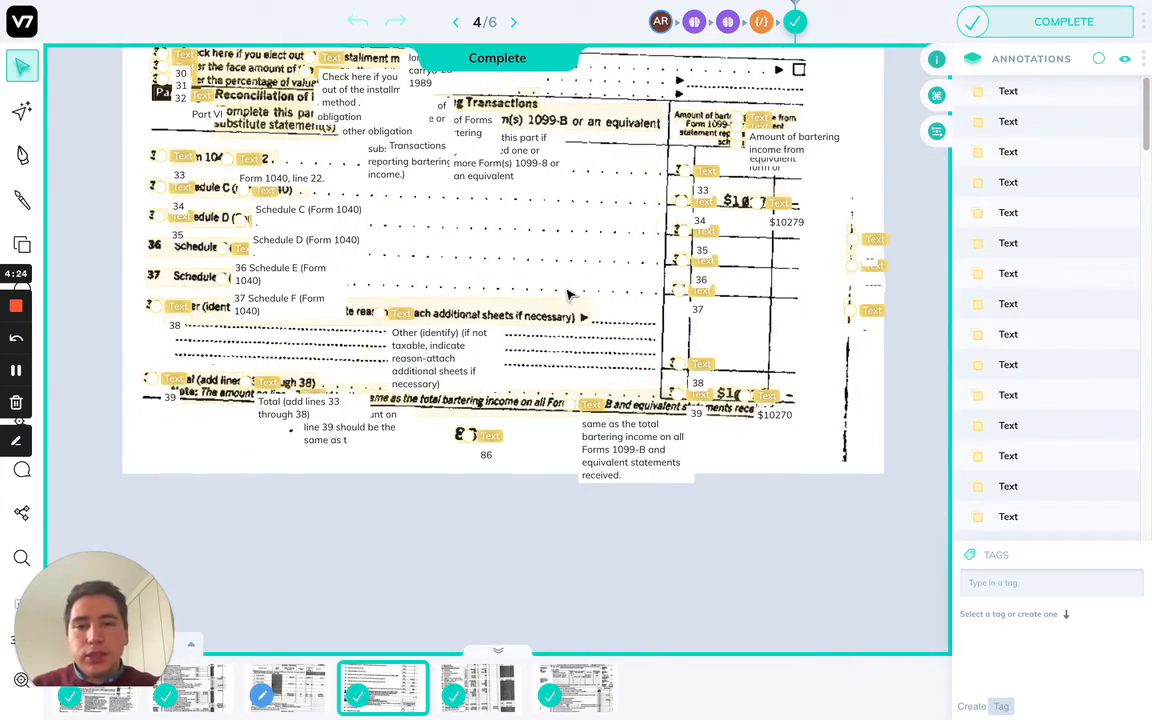
scroll(612, 218, up, 4)
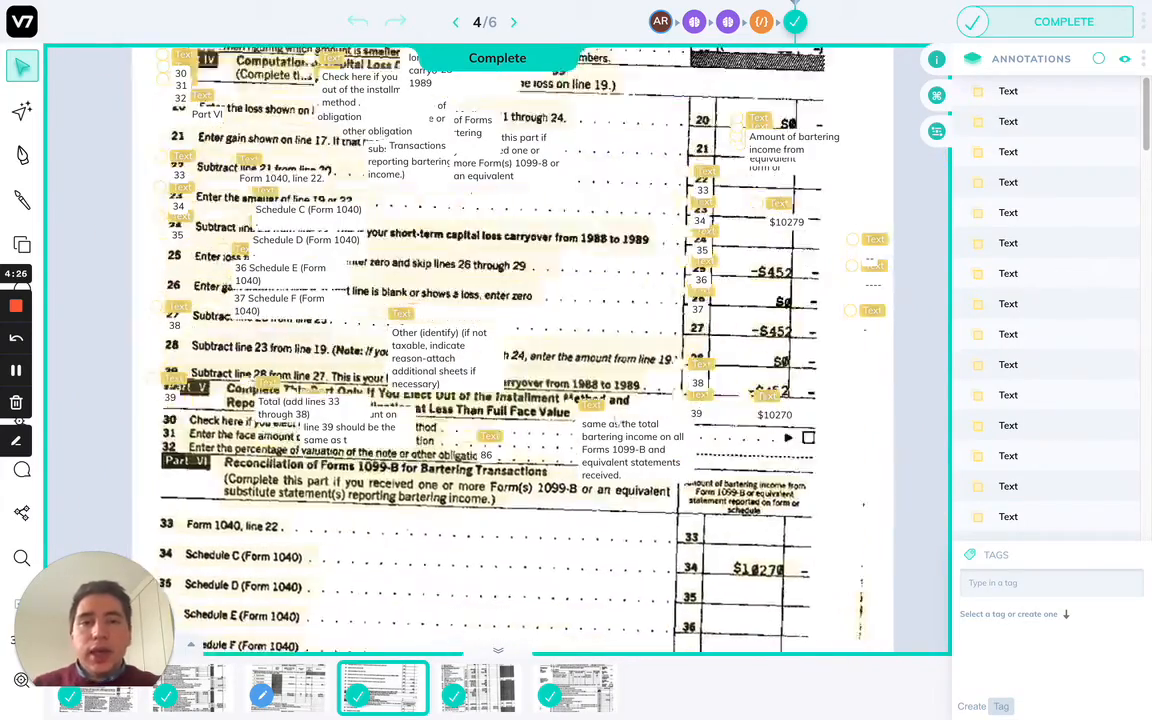
scroll(612, 218, down, 3)
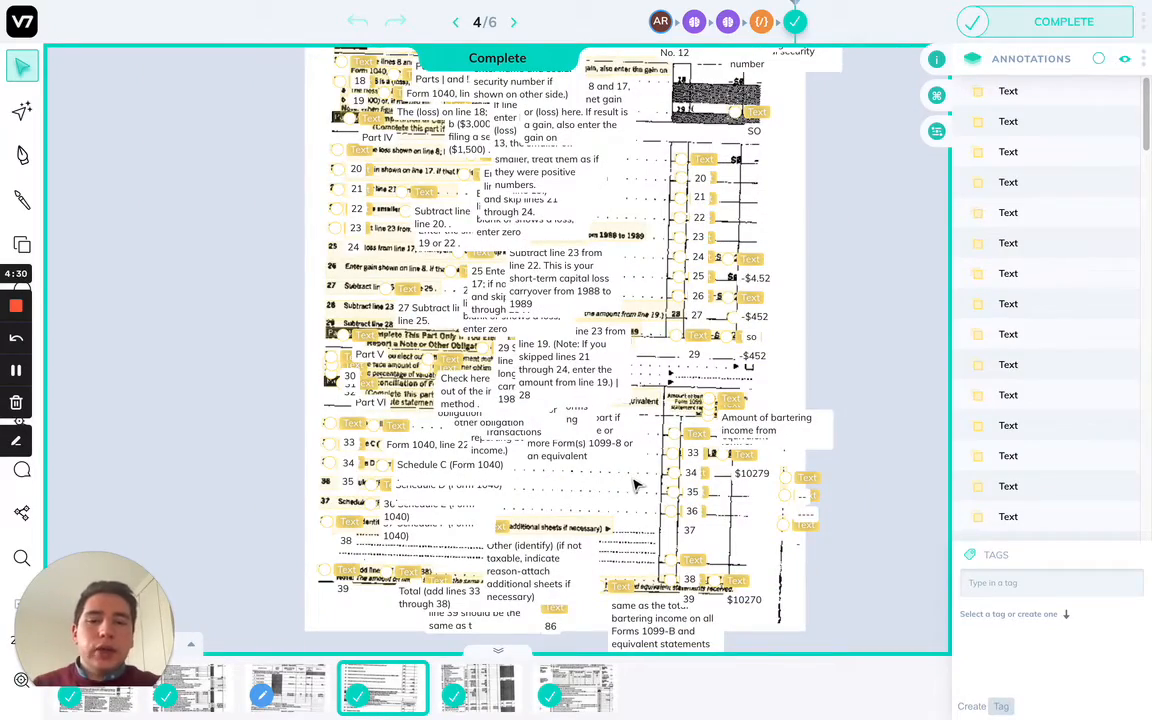
Examine the recognised text around the Schedule D form's bartering totals and footer, and review the annotations across the whole page
scroll(640, 504, up, 3)
scroll(637, 440, down, 3)
scroll(537, 447, up, 2)
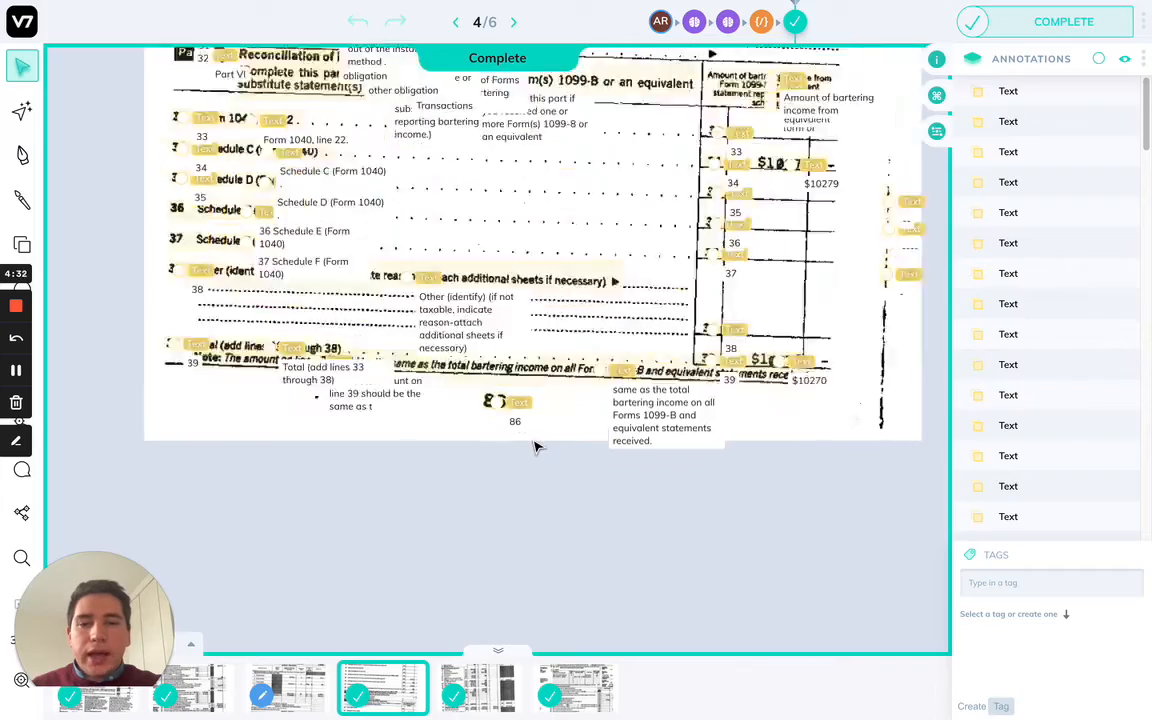
scroll(537, 447, up, 2)
scroll(520, 520, up, 3)
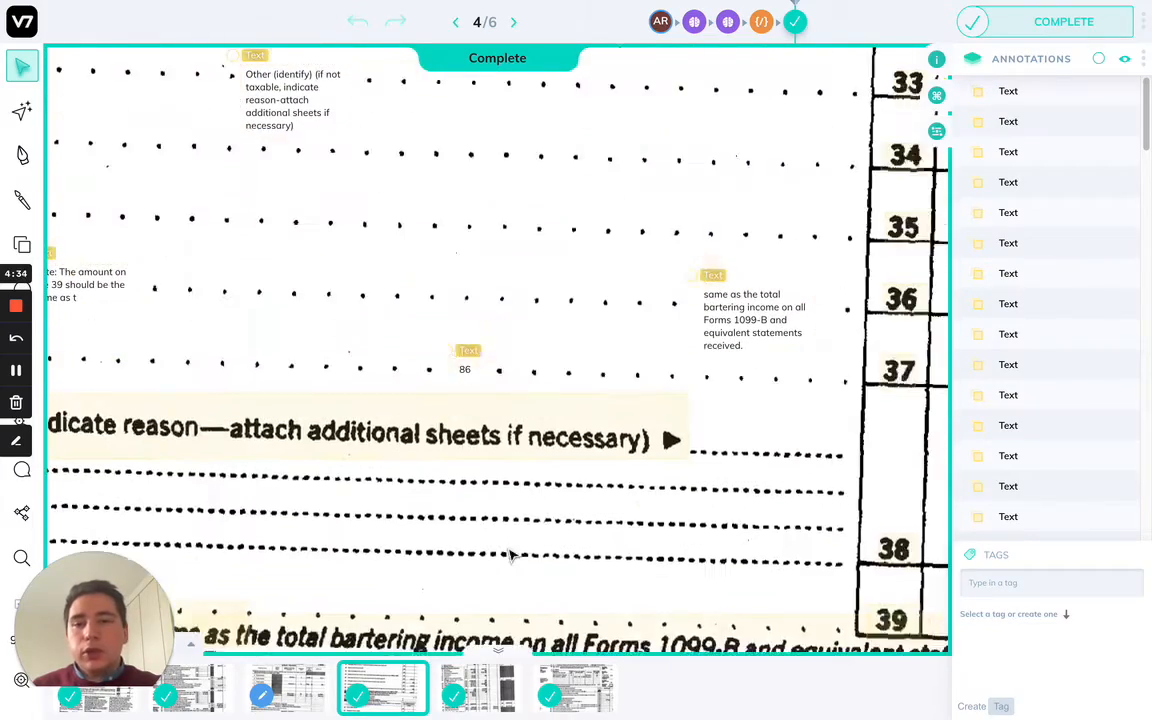
scroll(535, 458, down, 3)
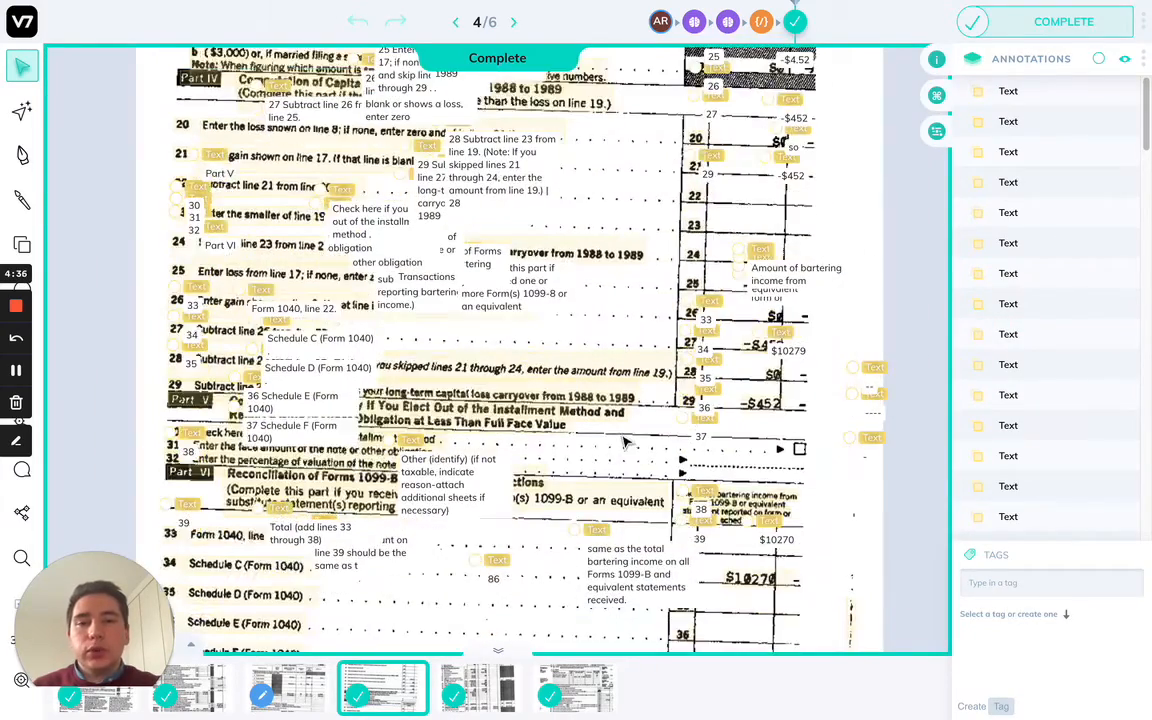
scroll(623, 441, down, 3)
scroll(613, 297, up, 3)
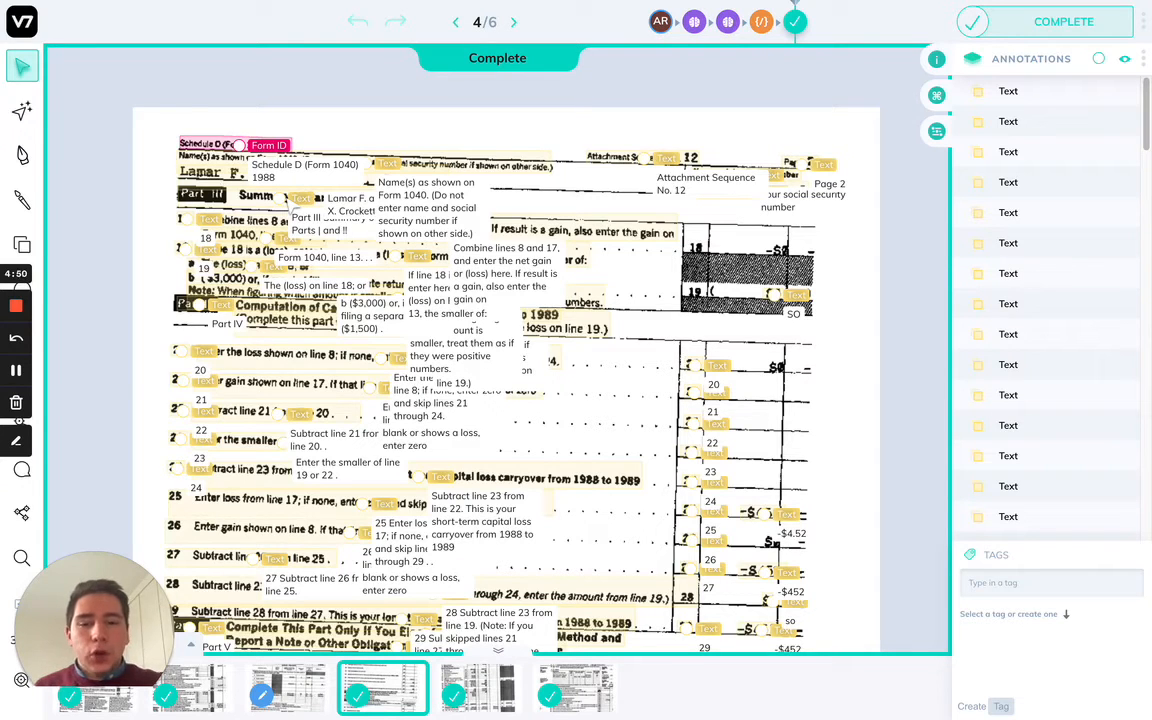
scroll(292, 208, down, 5)
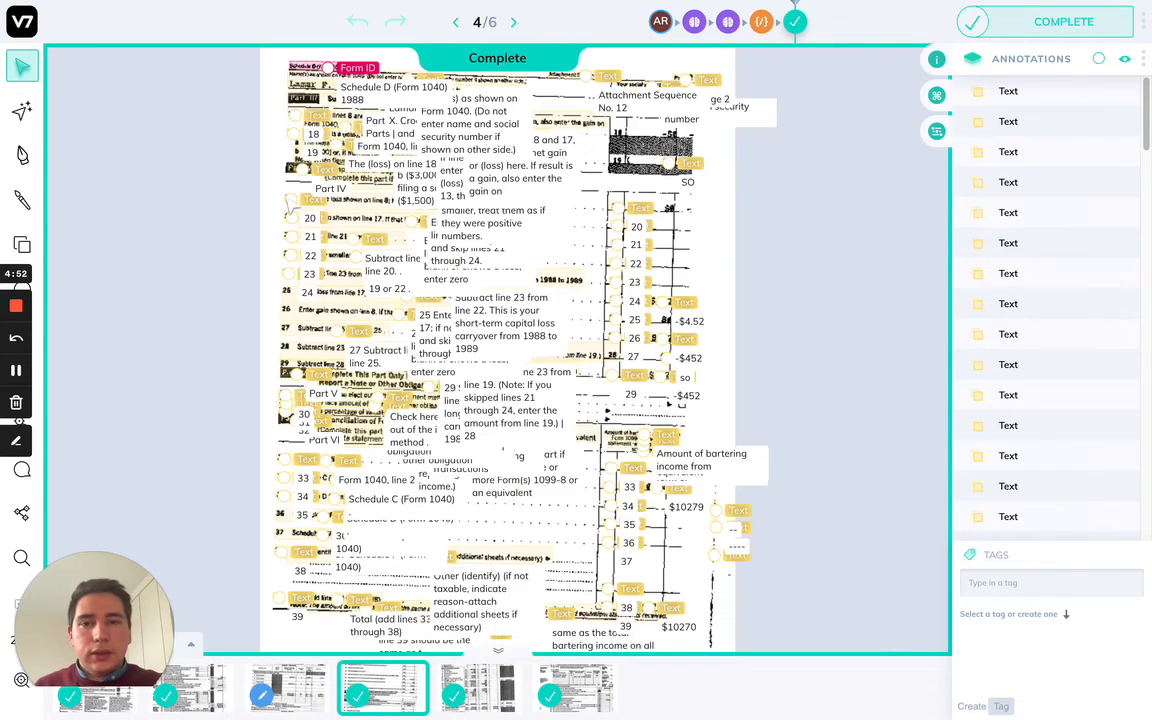